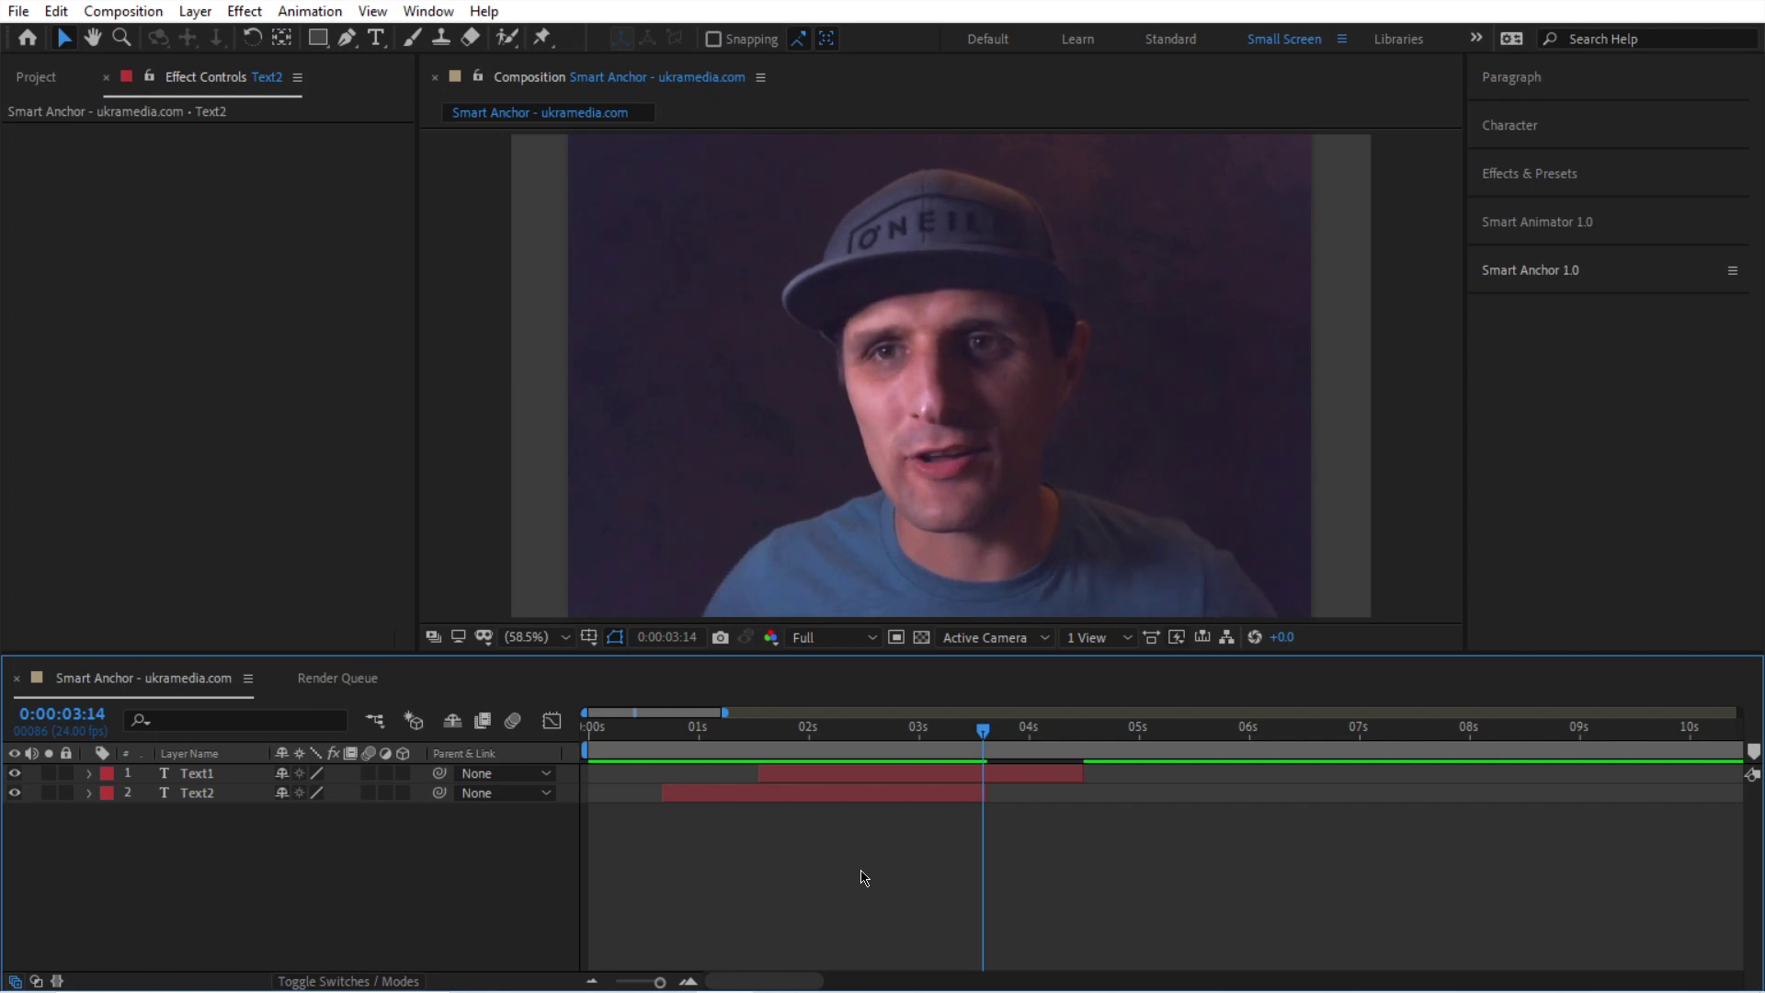
# Expand the Smart Animator 1.0 and Smart Anchor 1.0 panels to reveal the anchor-point grid
pyautogui.click(1517, 221)
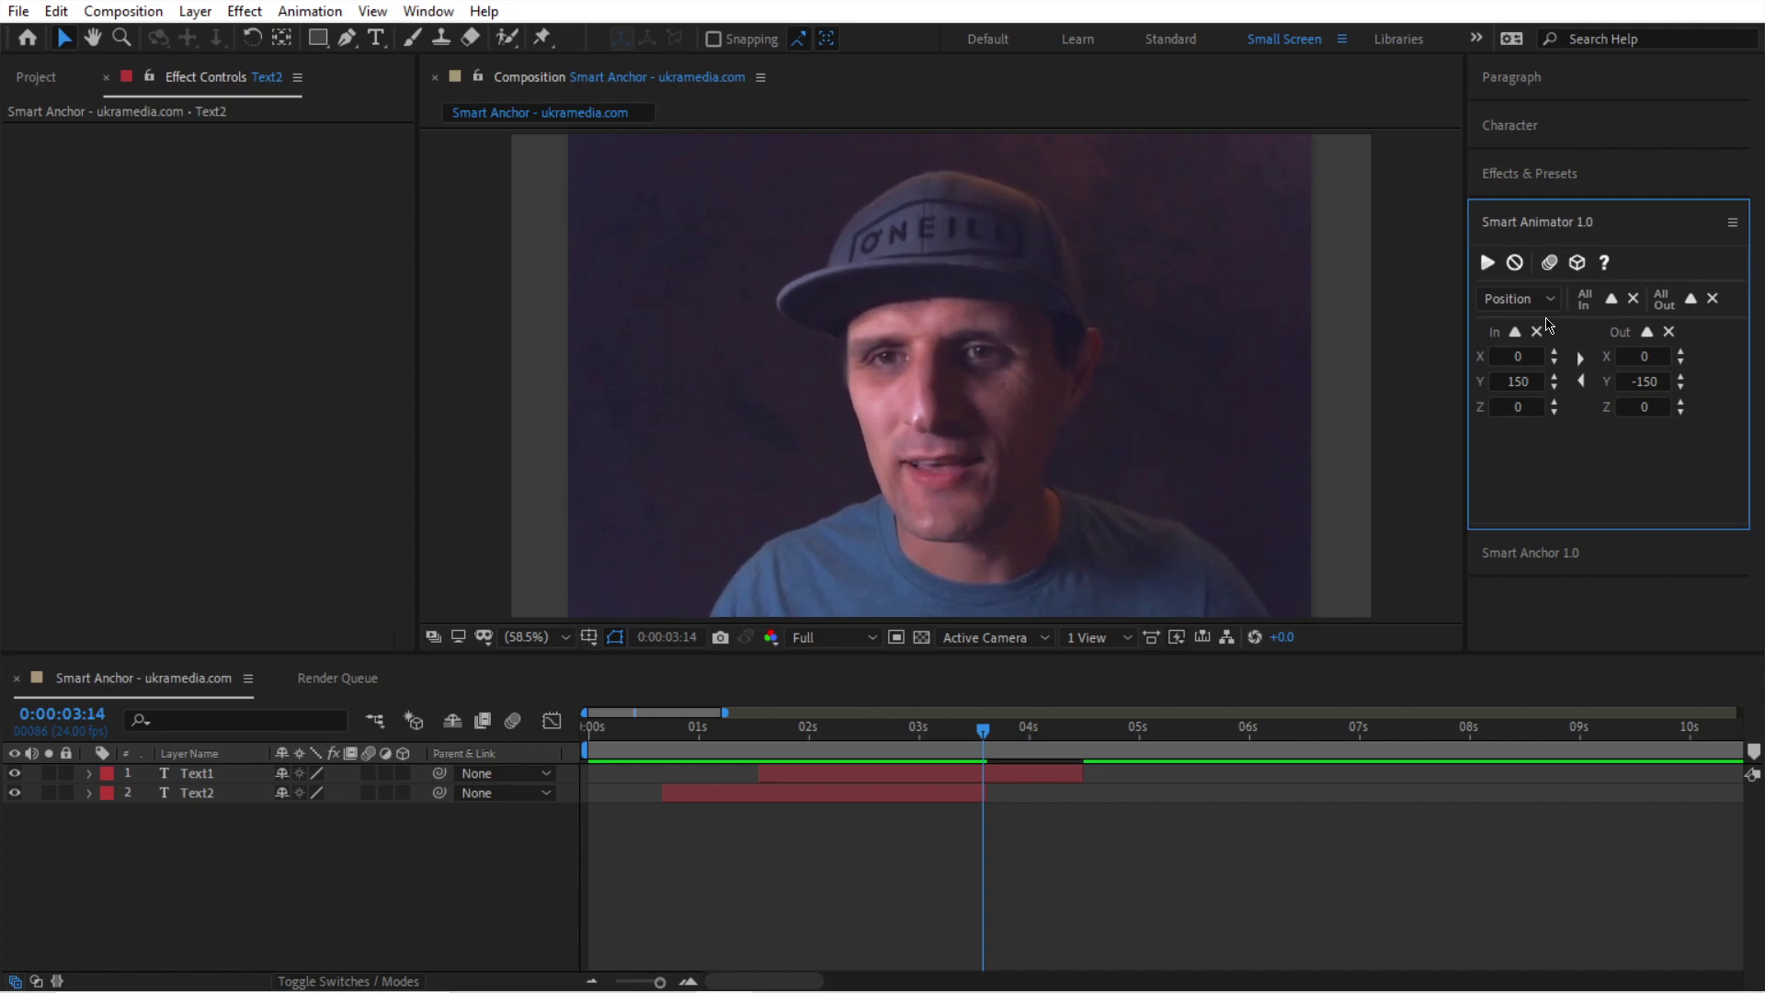
pyautogui.click(1517, 223)
pyautogui.click(1537, 274)
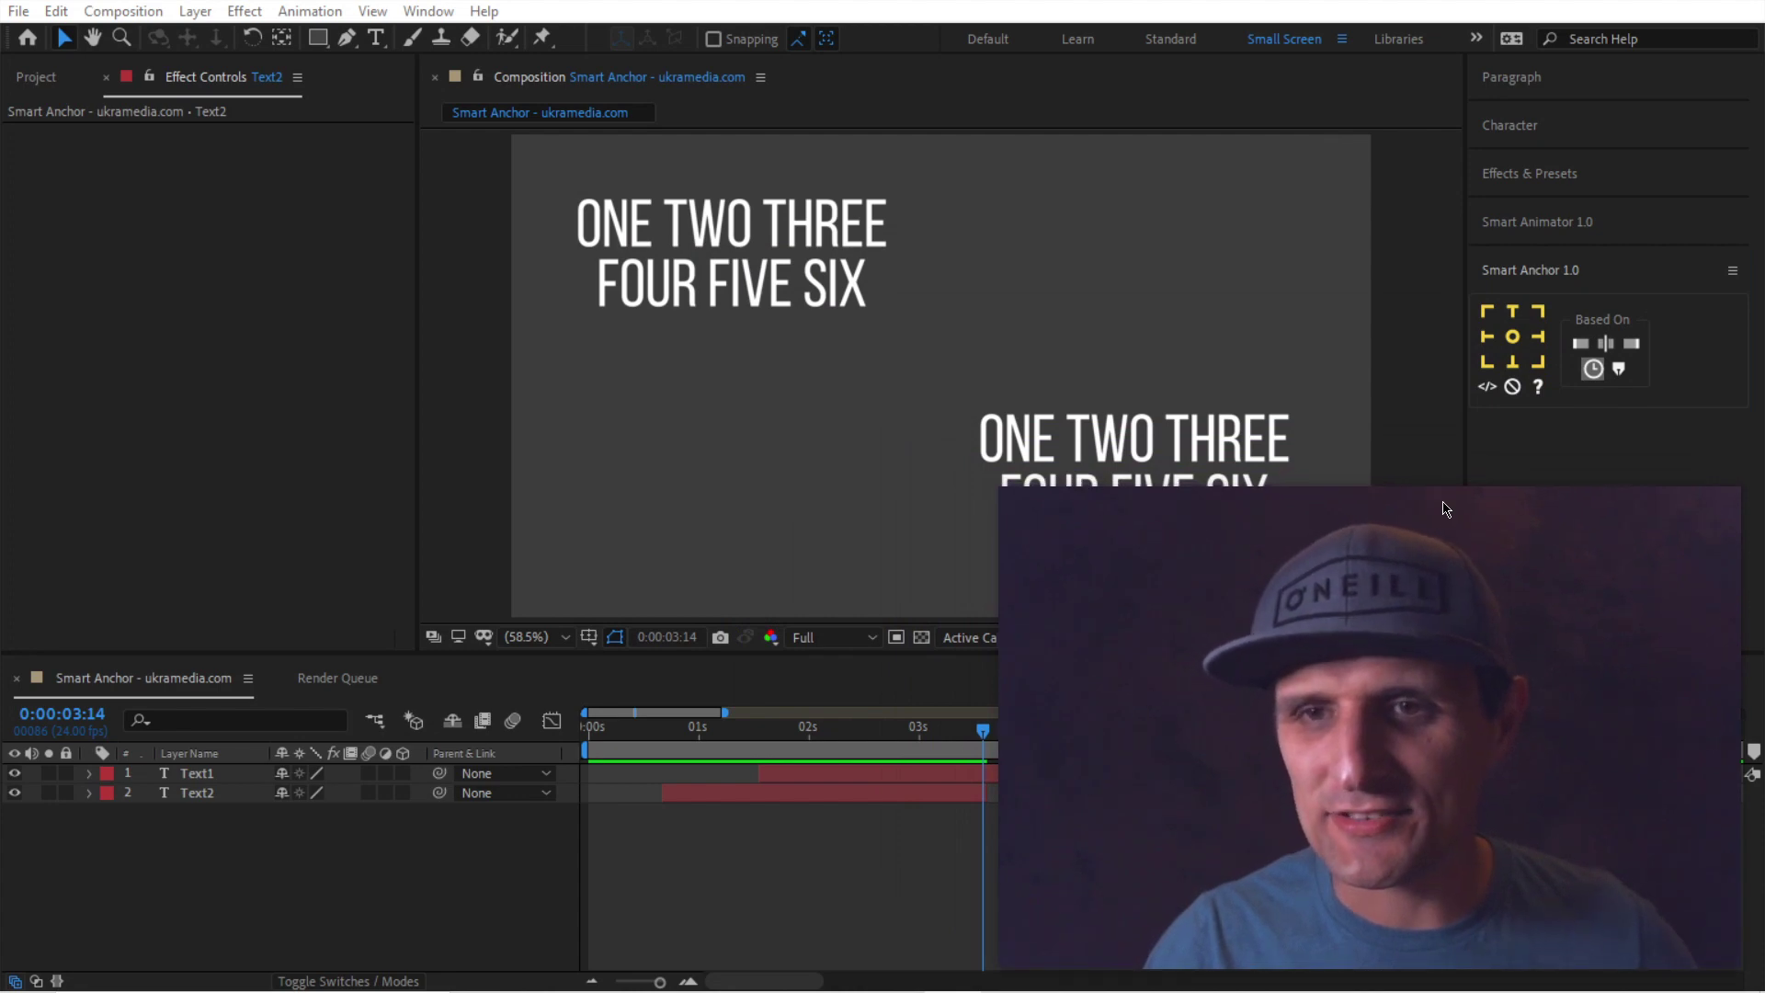
# Marquee-select both the Text1 and Text2 layers in the composition viewer
pyautogui.moveTo(999, 486); pyautogui.dragTo(1283, 660)
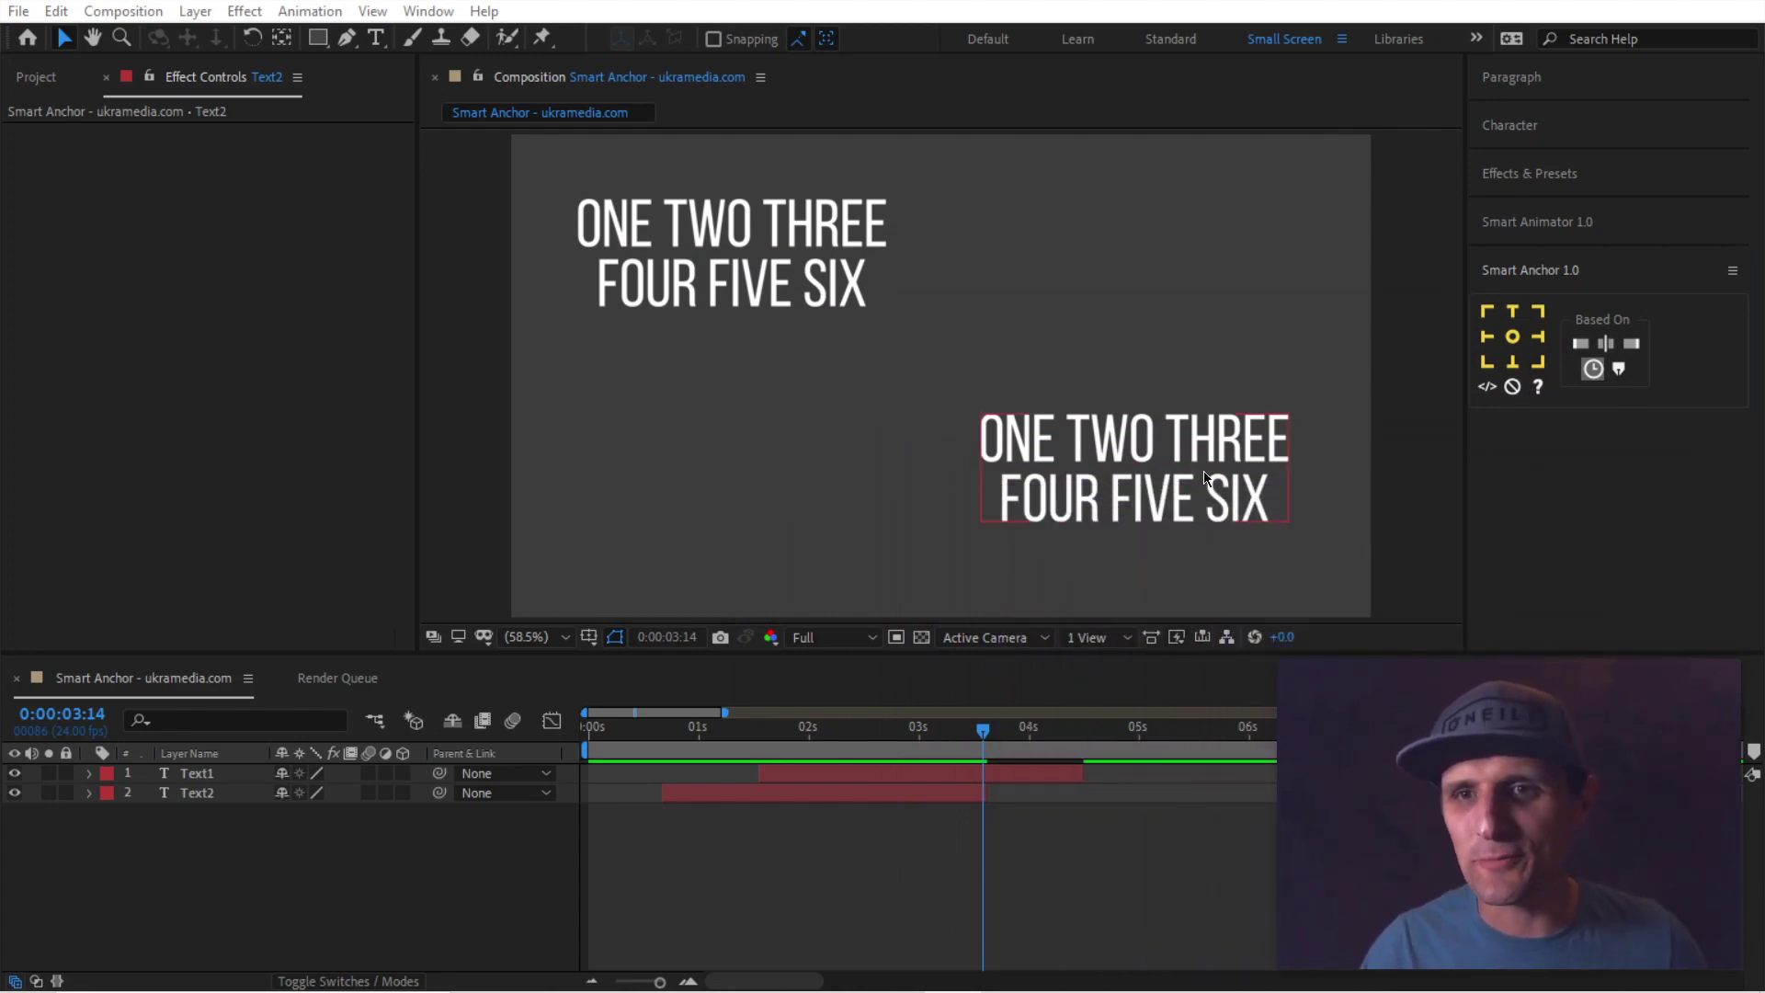
pyautogui.hotkey('ctrl', 'shift', 'a')
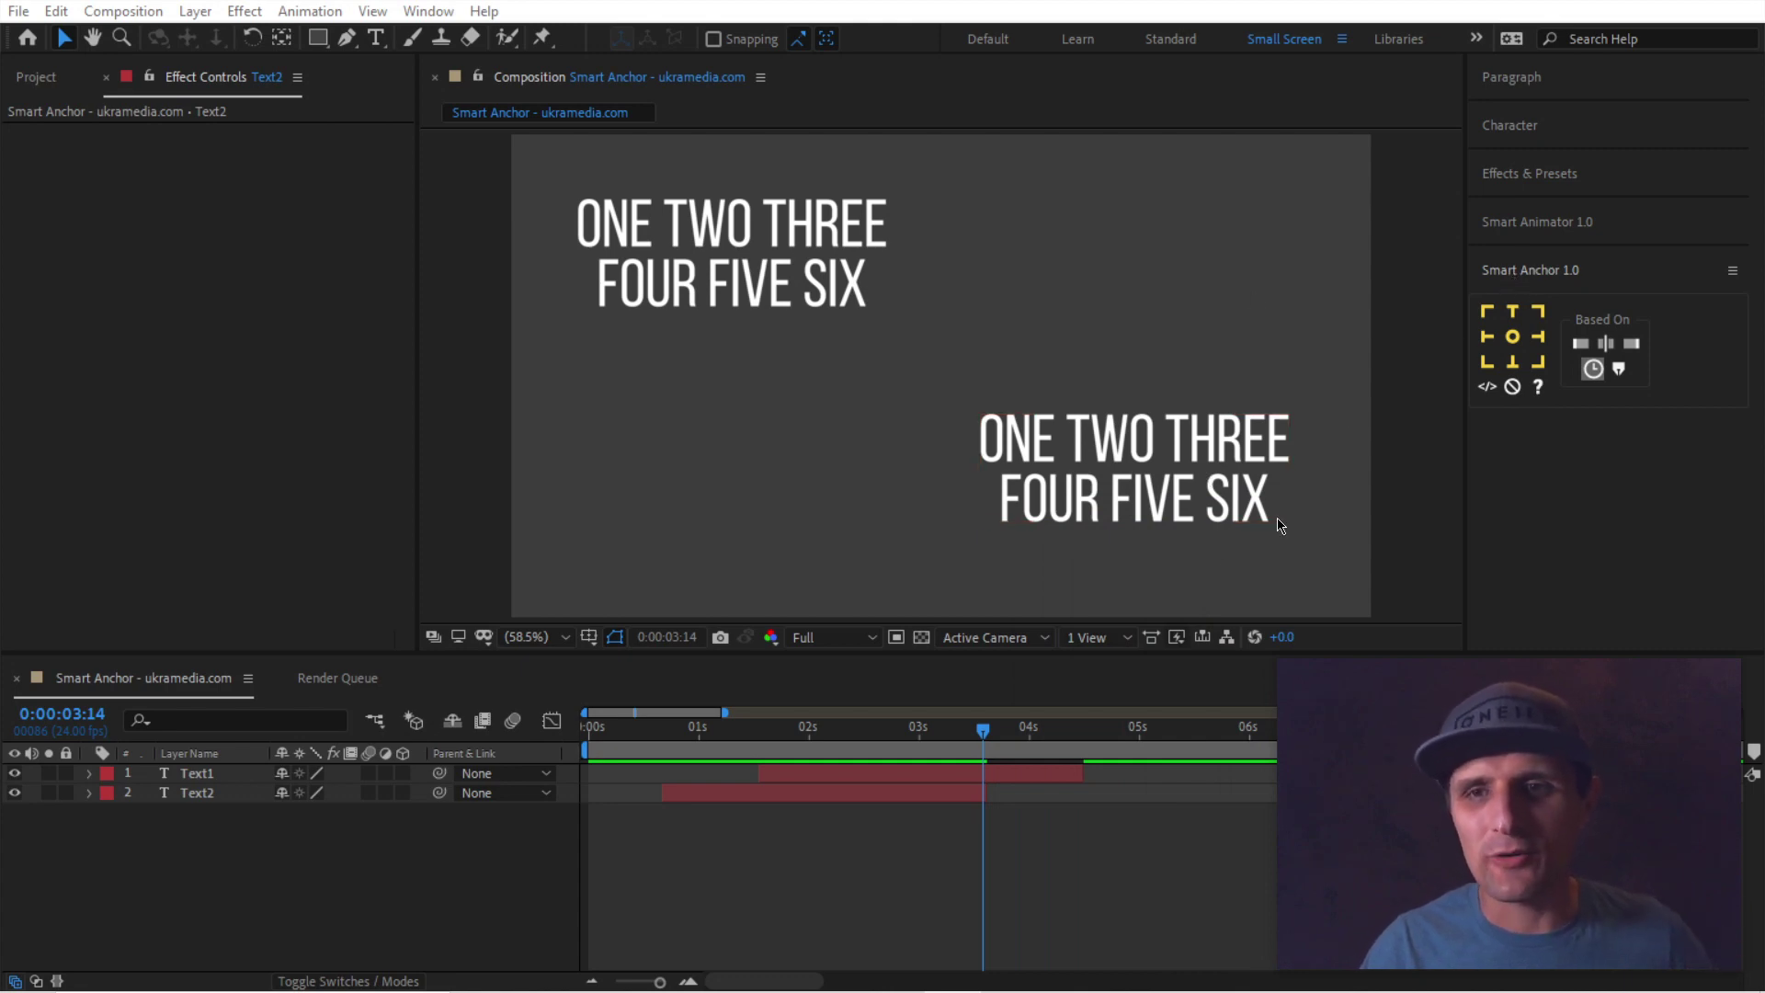
pyautogui.click(986, 479)
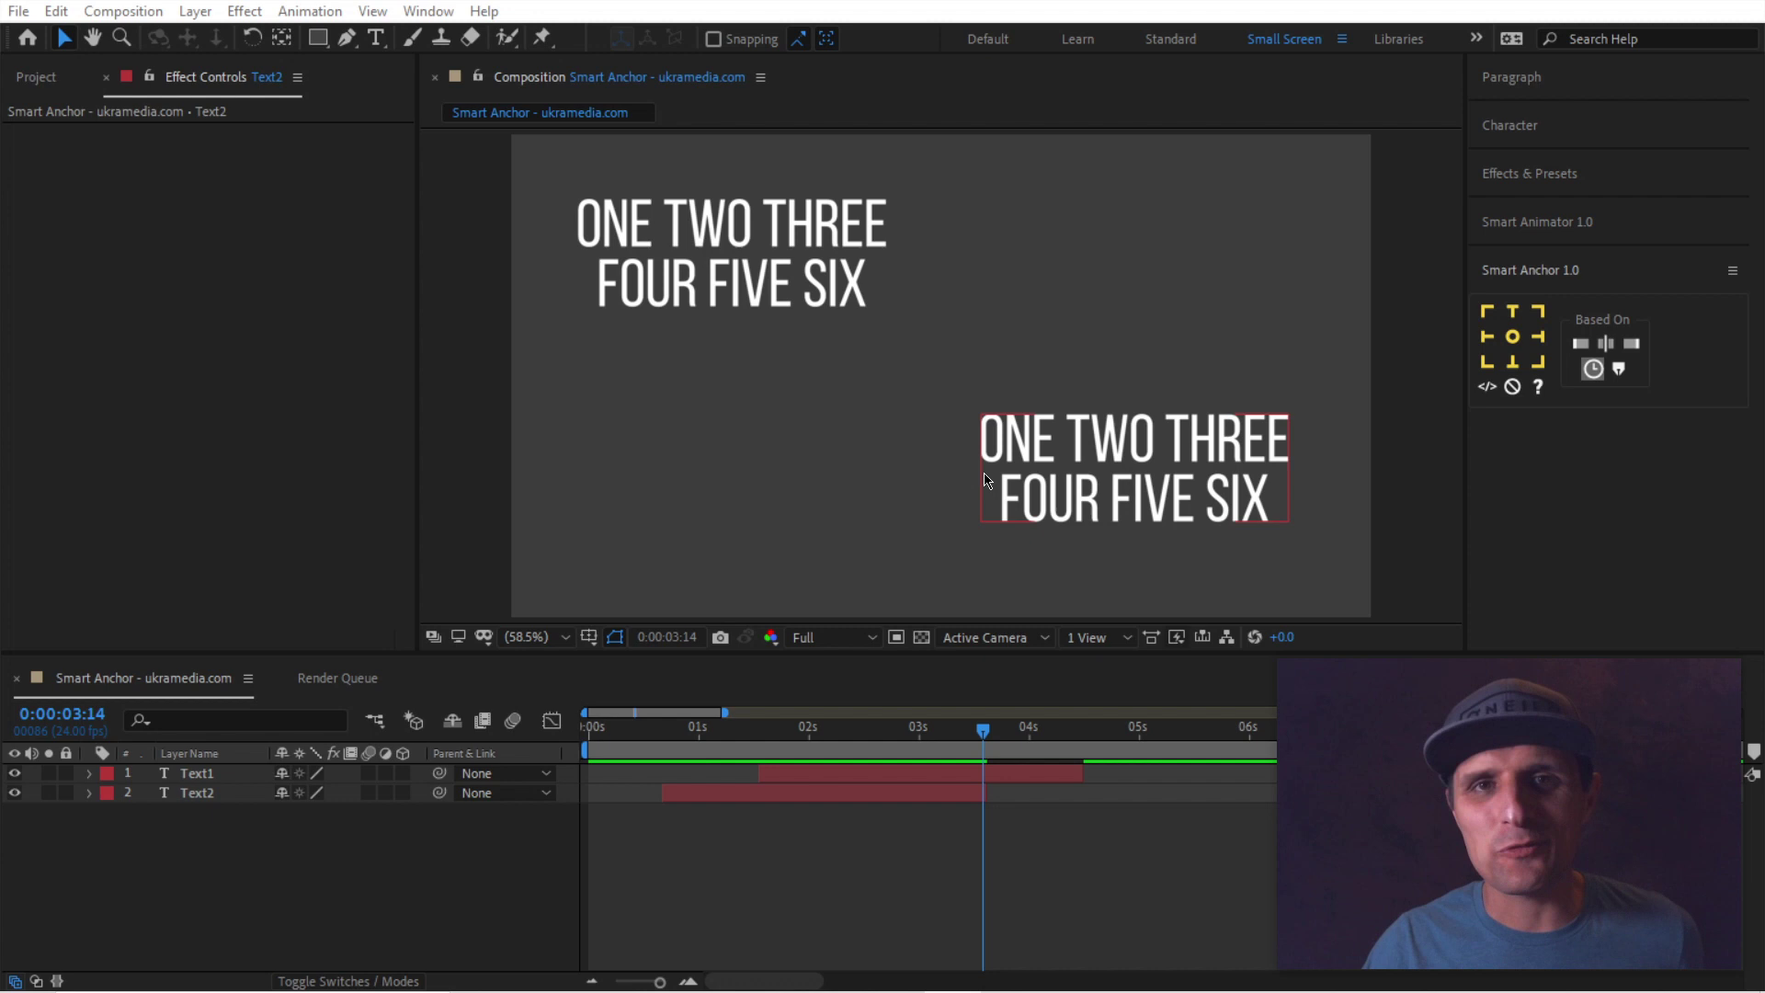
pyautogui.click(650, 414)
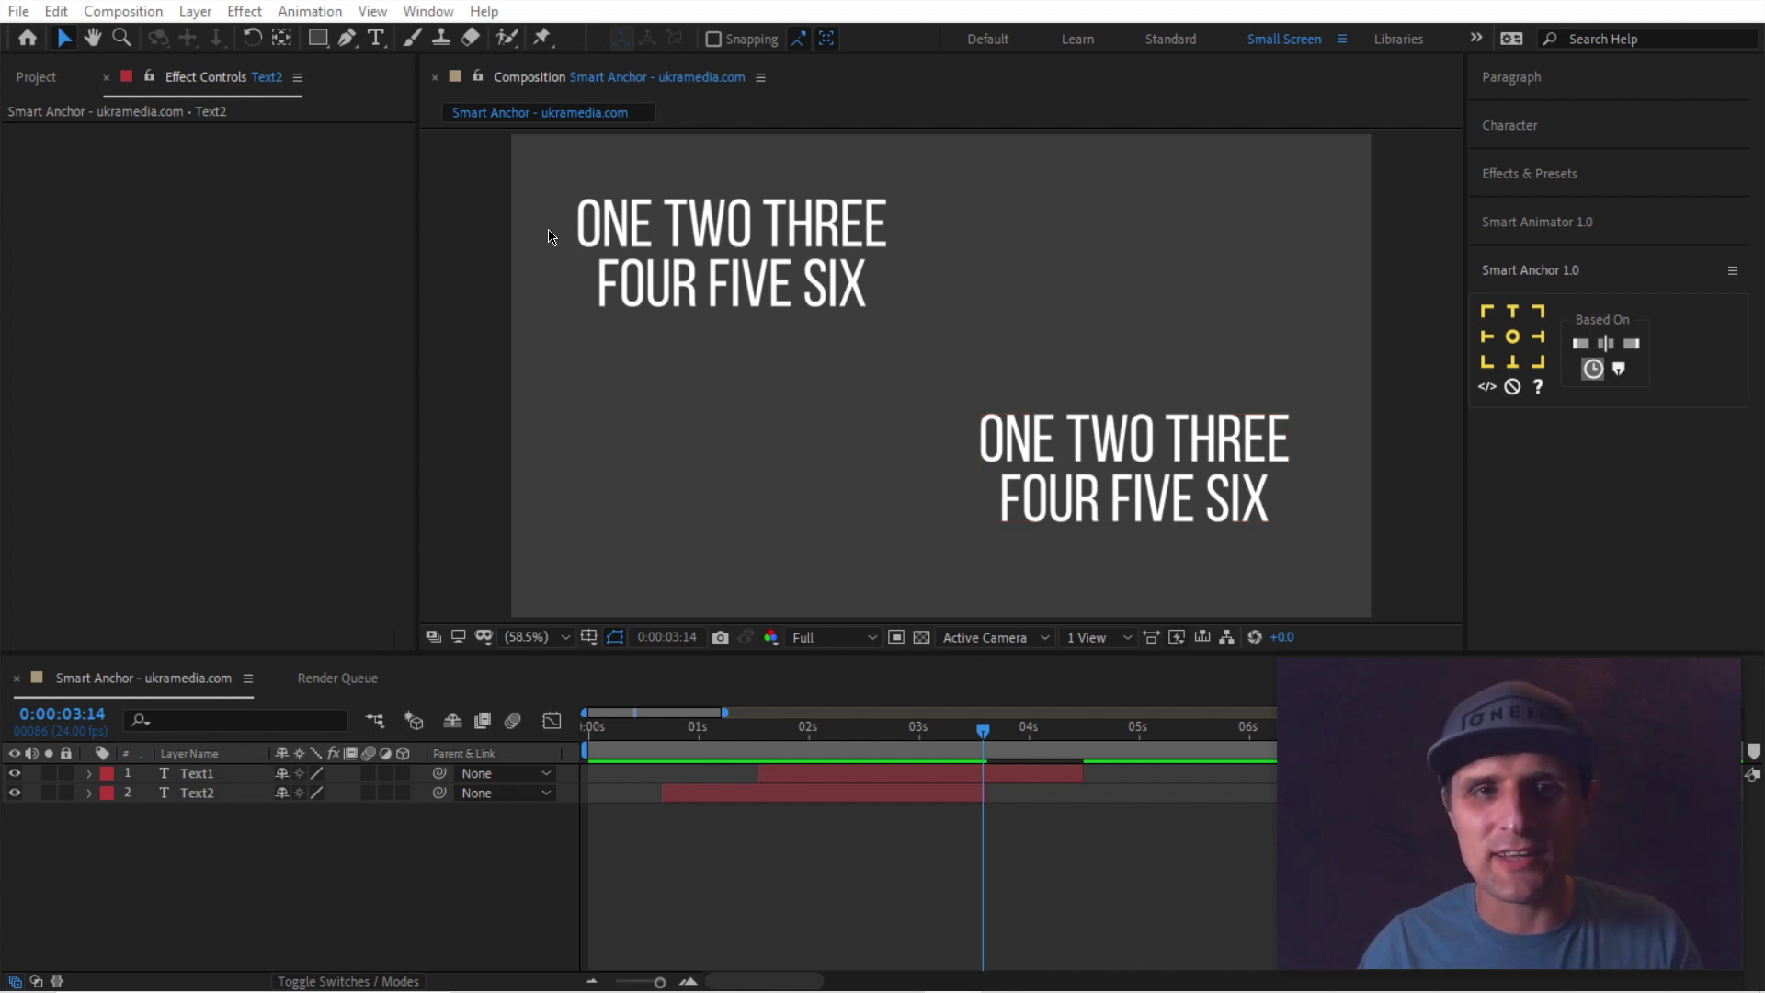
pyautogui.moveTo(575, 193); pyautogui.dragTo(1287, 552)
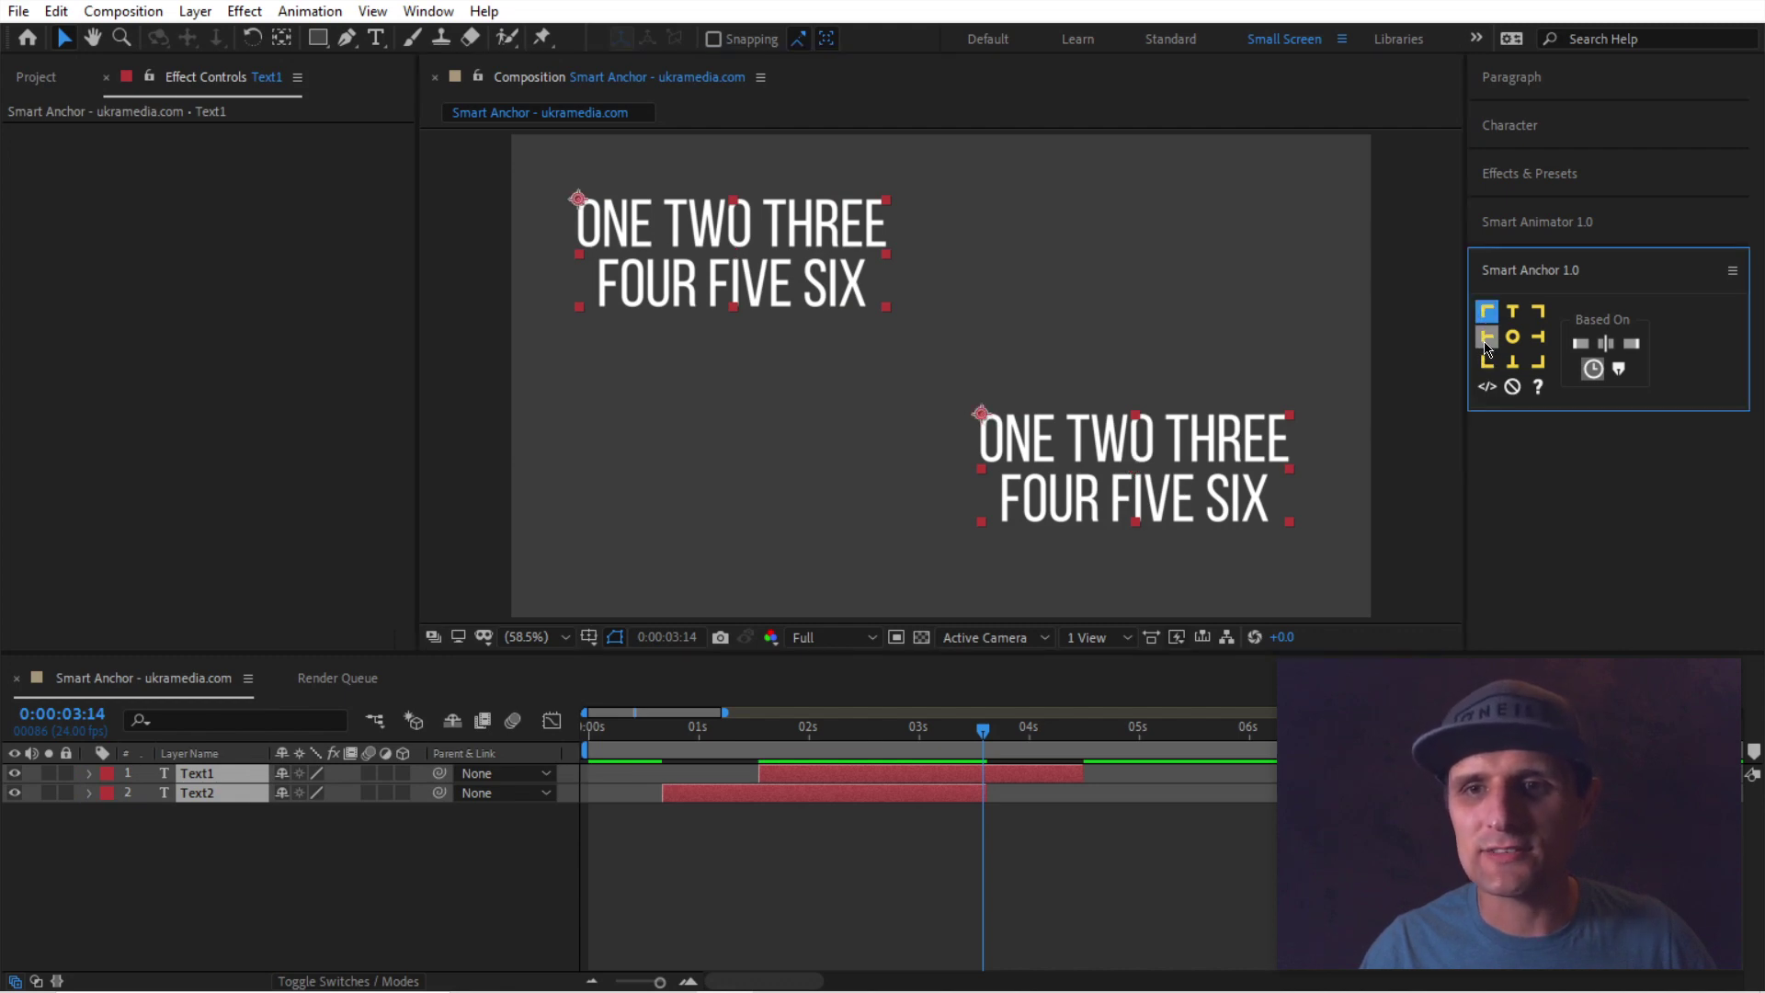
# Set both anchor points to the top-right corner and move the playhead to 0:00:02:08
pyautogui.click(1538, 362)
pyautogui.click(1537, 311)
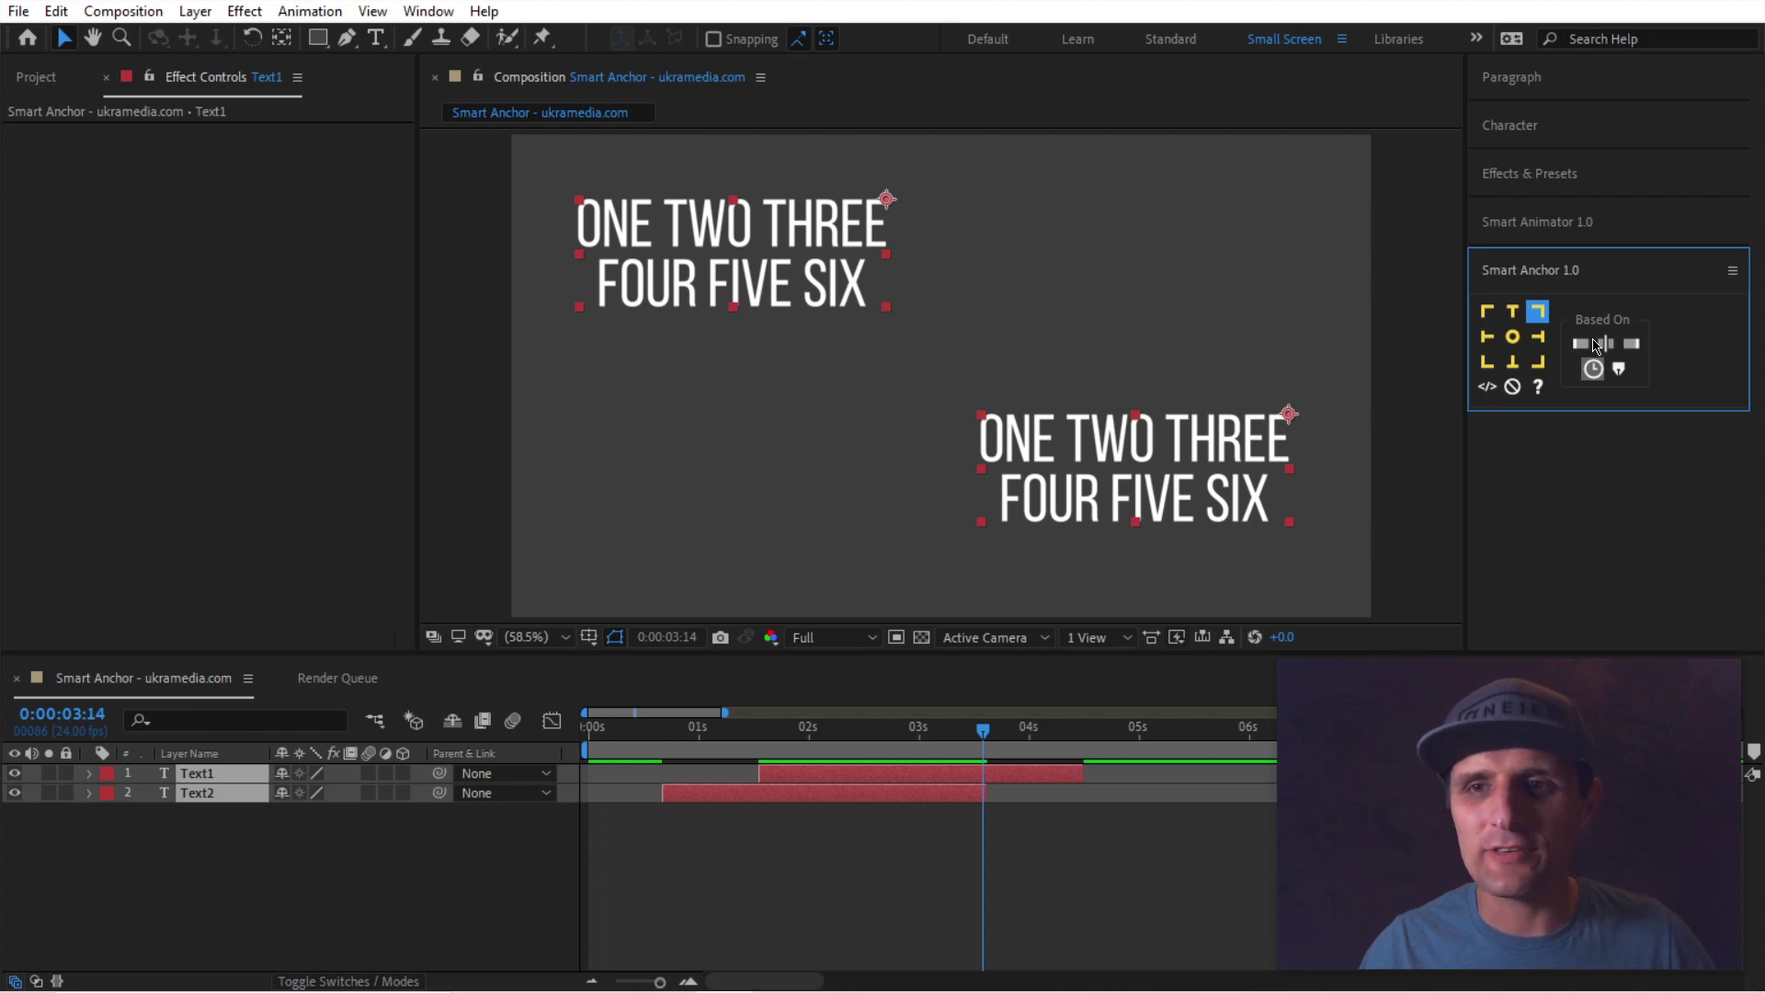
pyautogui.moveTo(989, 733); pyautogui.dragTo(846, 743)
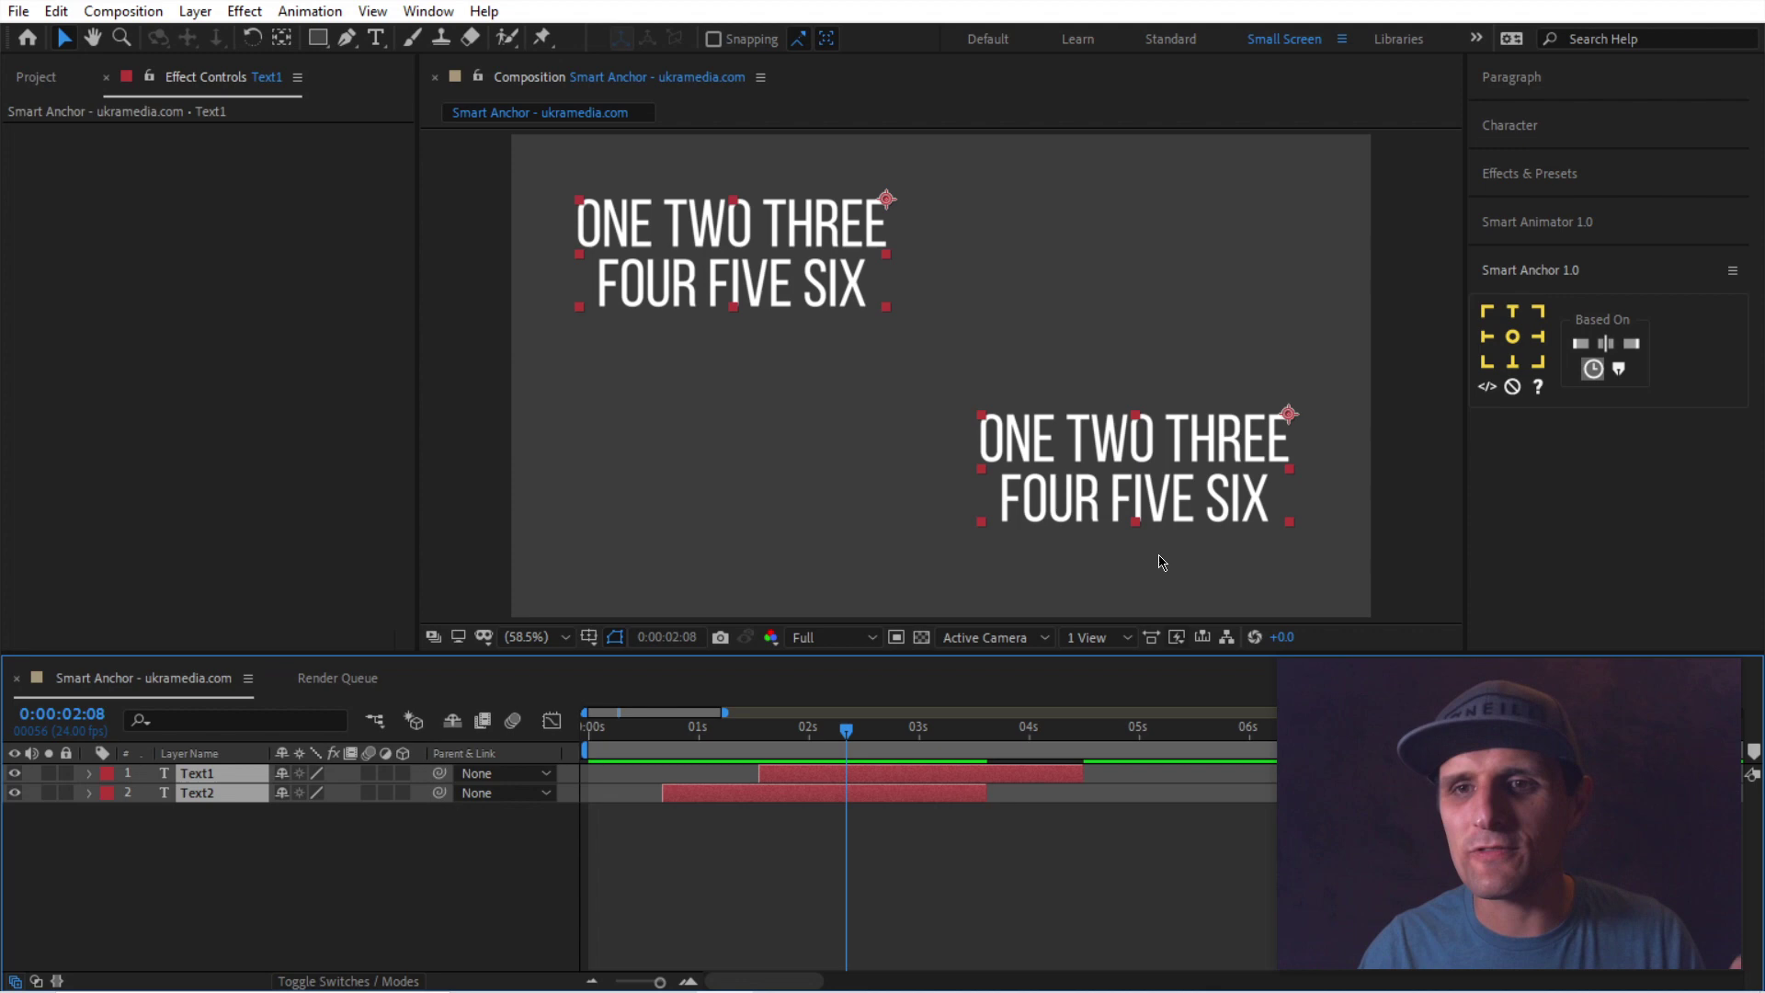
# Apply the Smart Animator Position animation (Y 150 in, -150 out) to both layers and preview it
pyautogui.click(1534, 222)
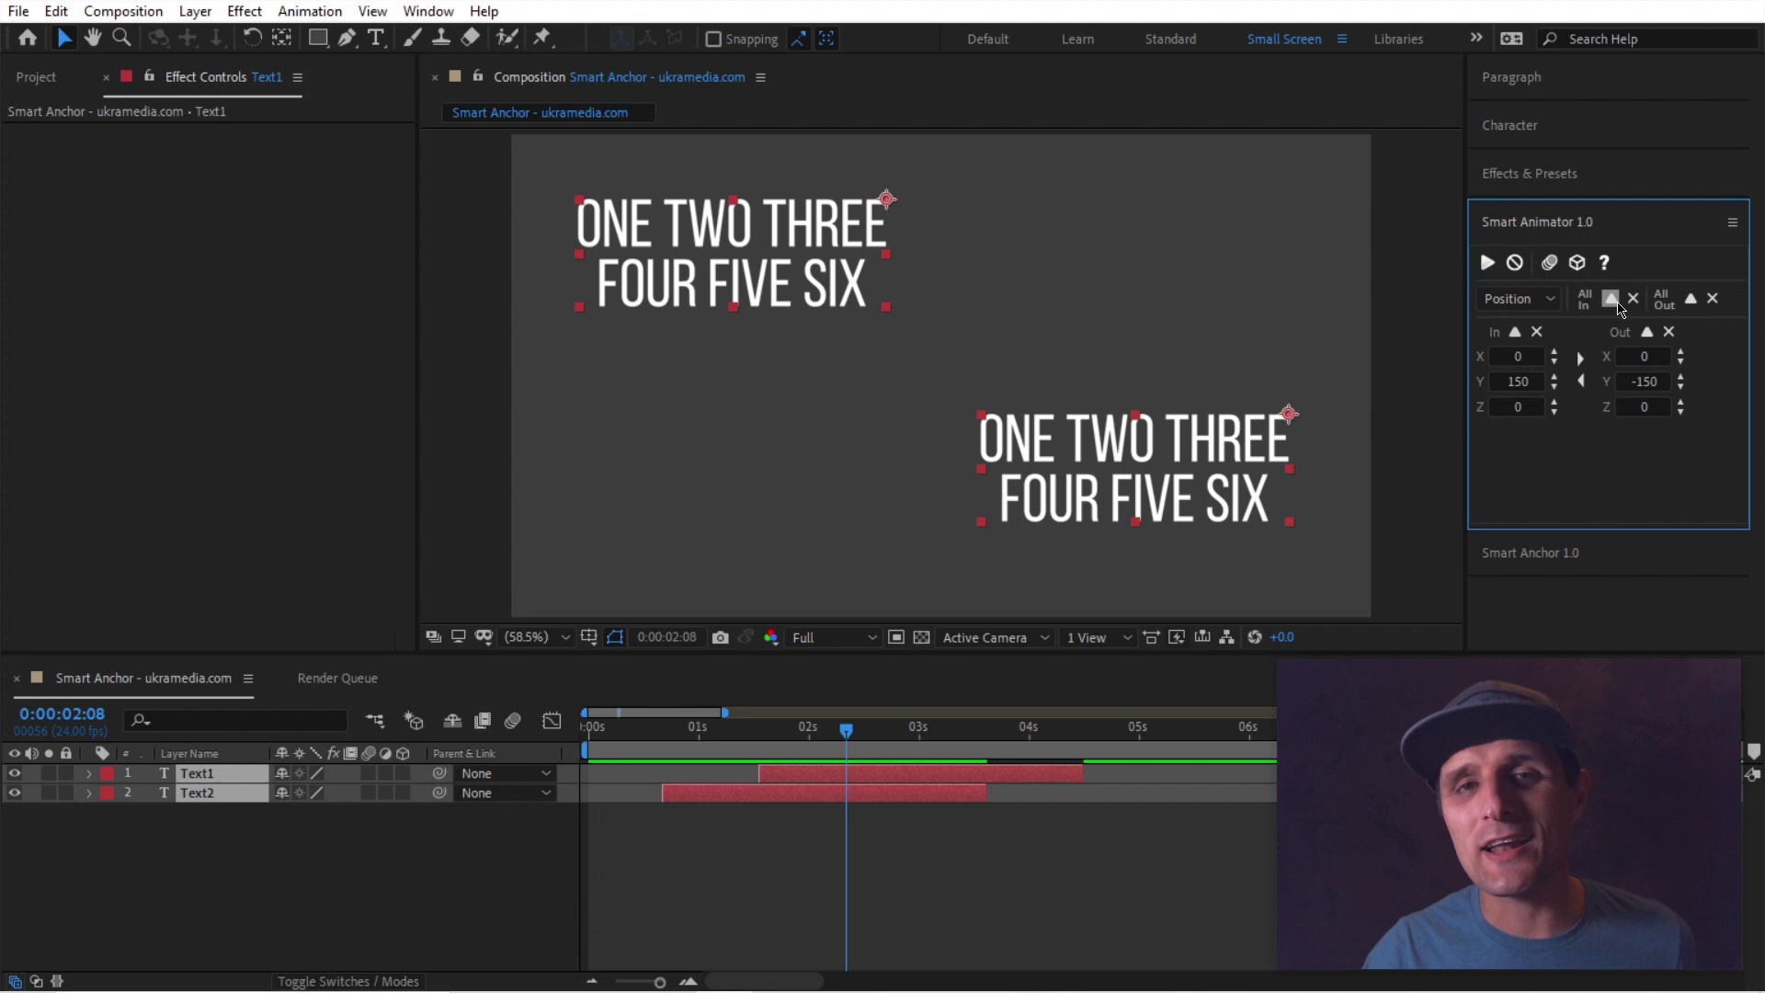
pyautogui.click(1487, 262)
pyautogui.click(901, 852)
pyautogui.press('t')
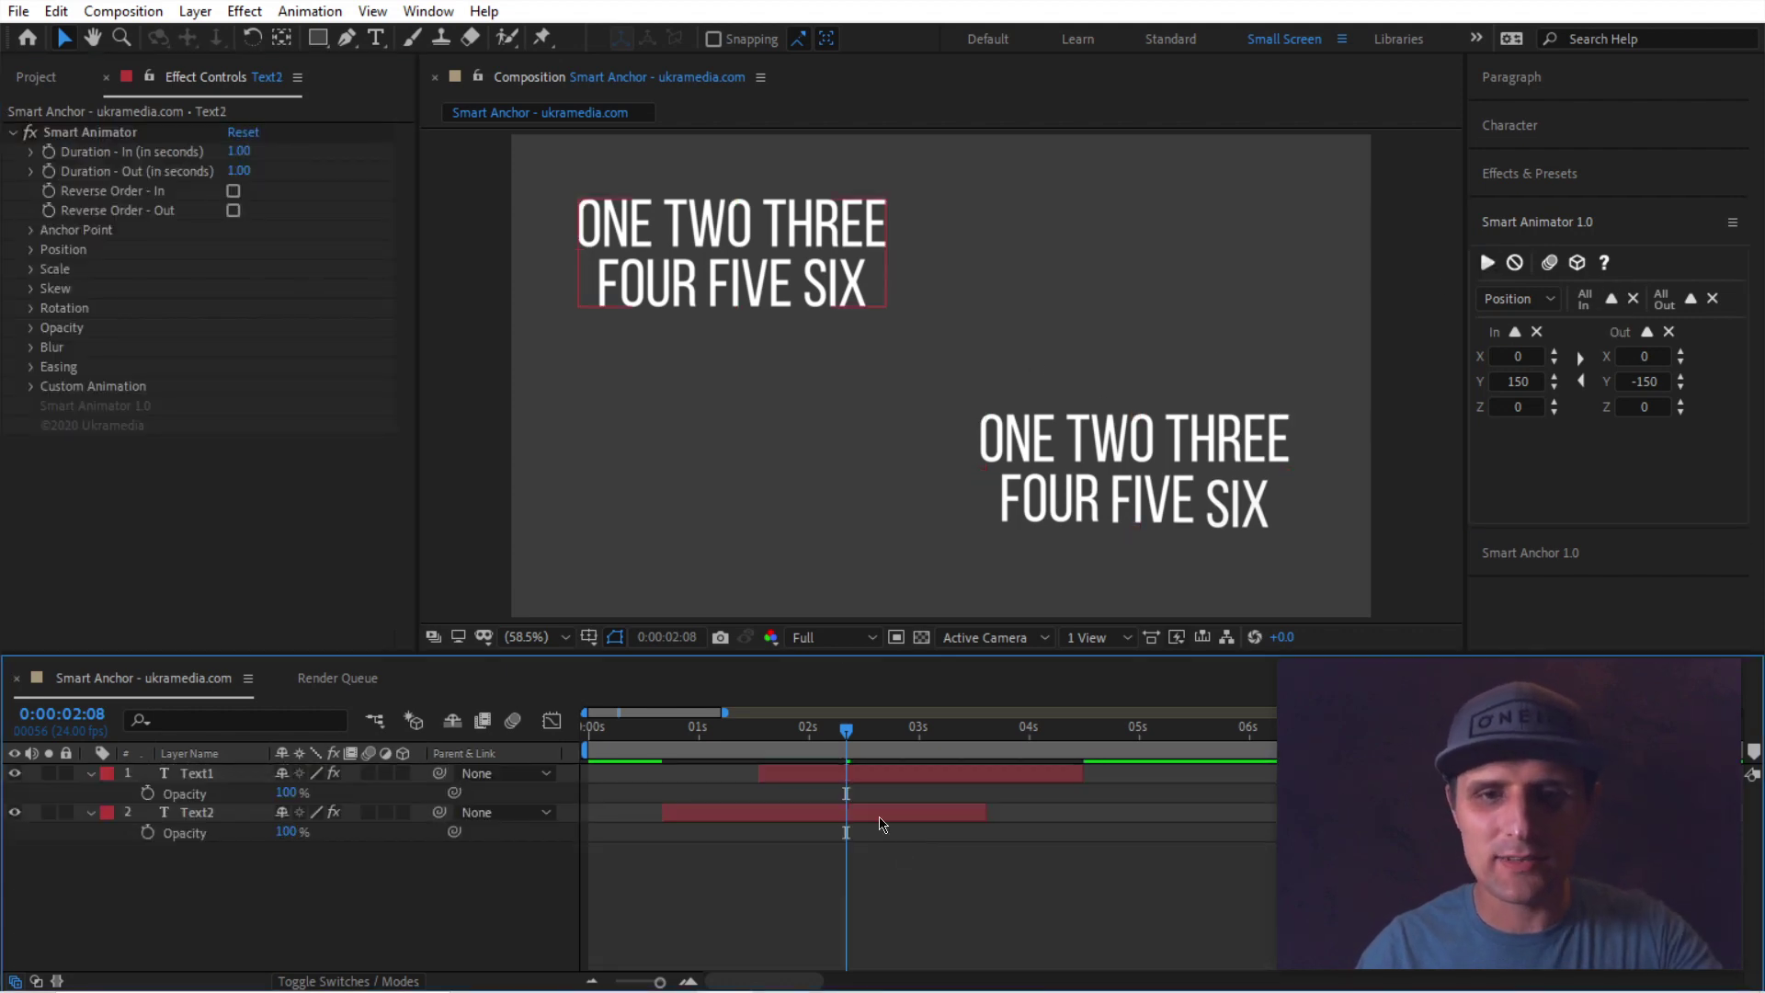
pyautogui.press('space')
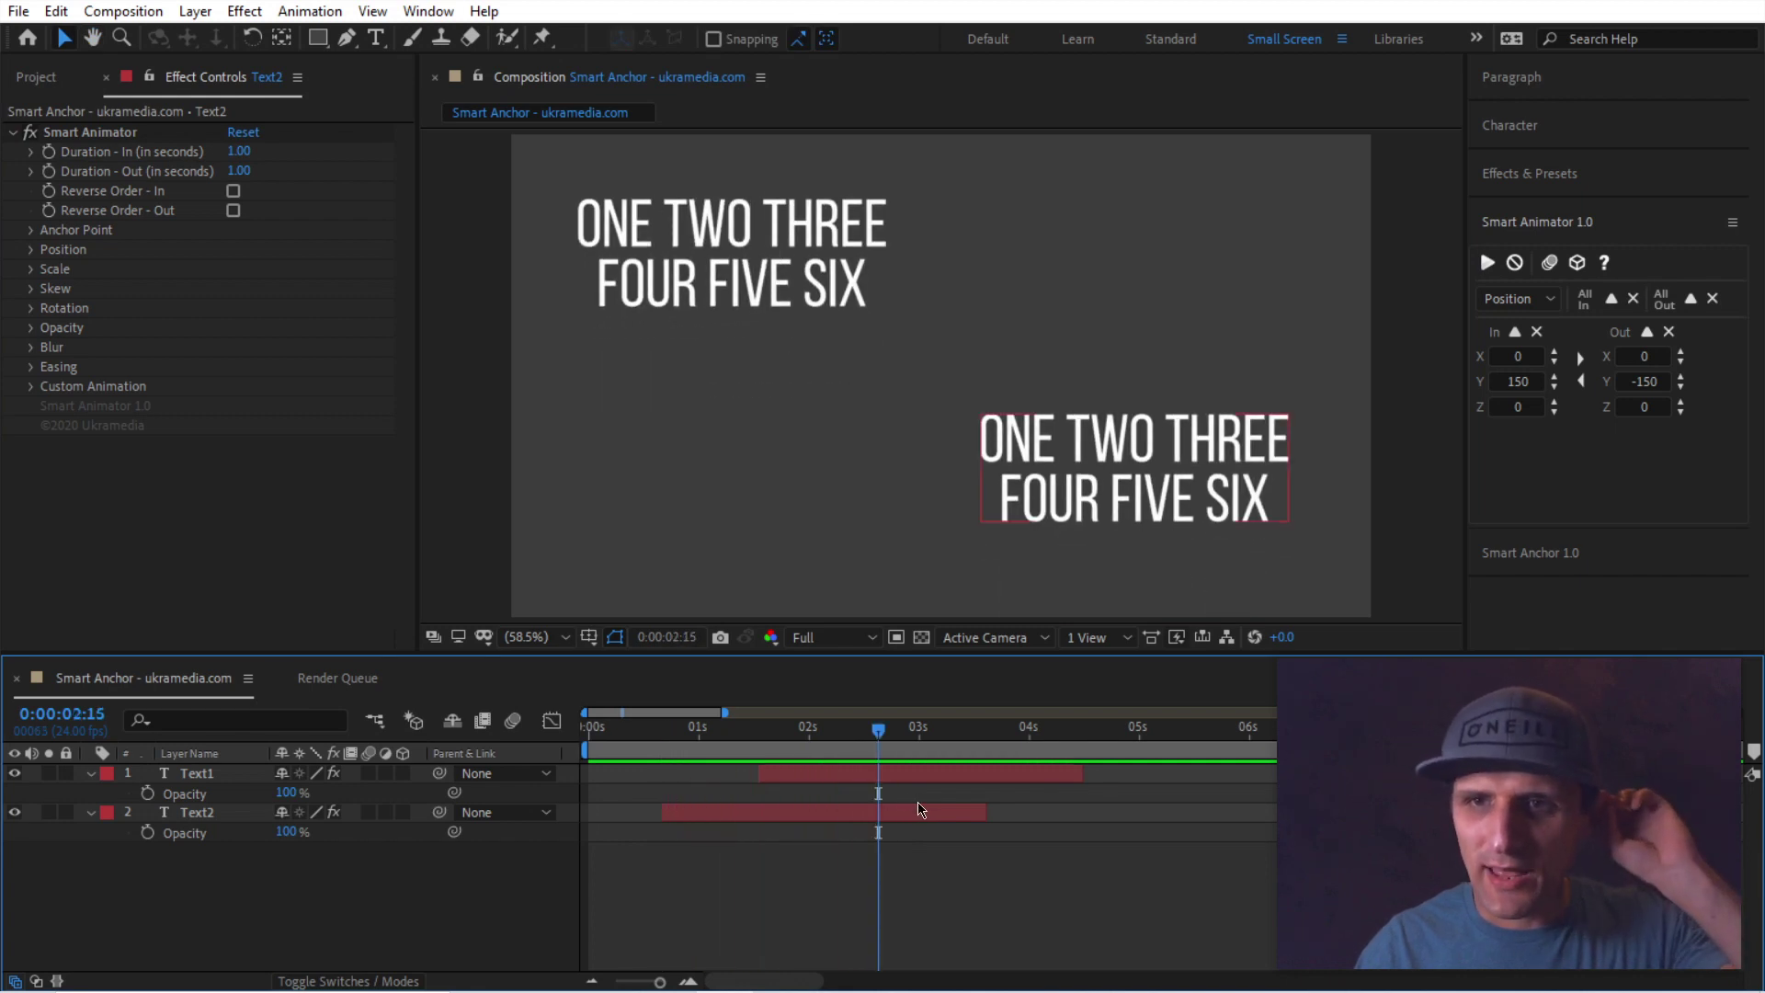
# Return to Smart Anchor at about 0:00:01:06 and base the anchor on the current time
pyautogui.click(1533, 553)
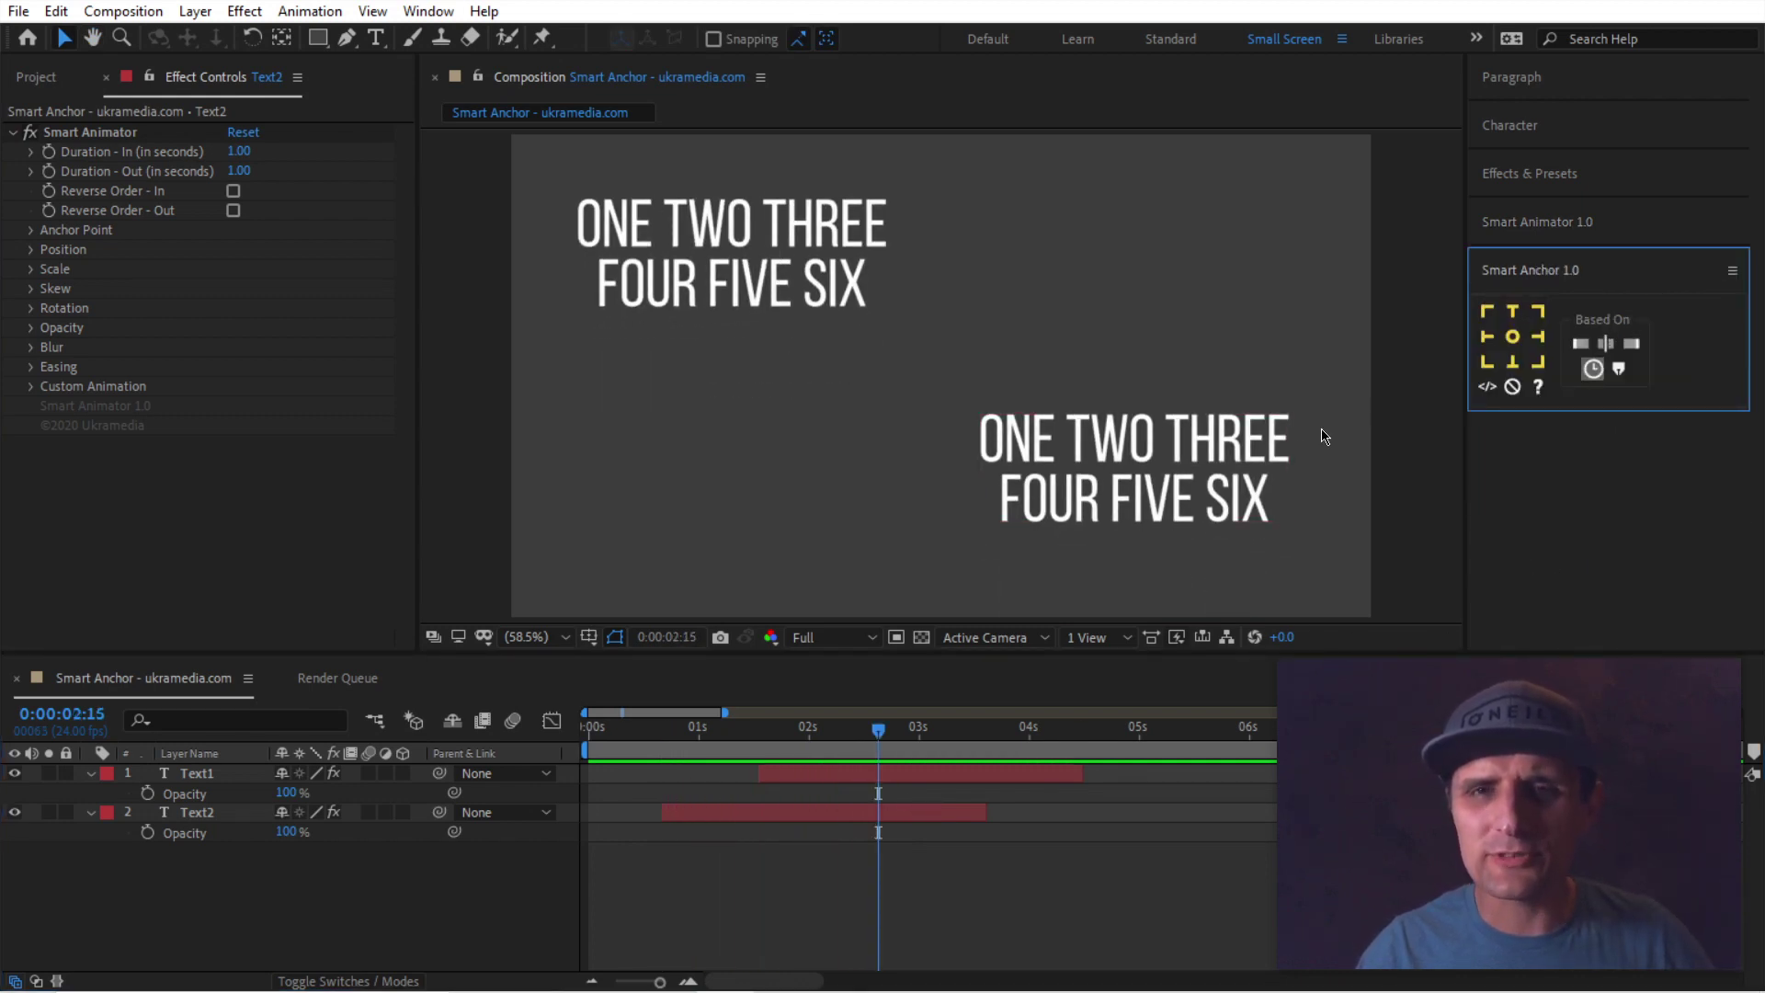
pyautogui.click(730, 733)
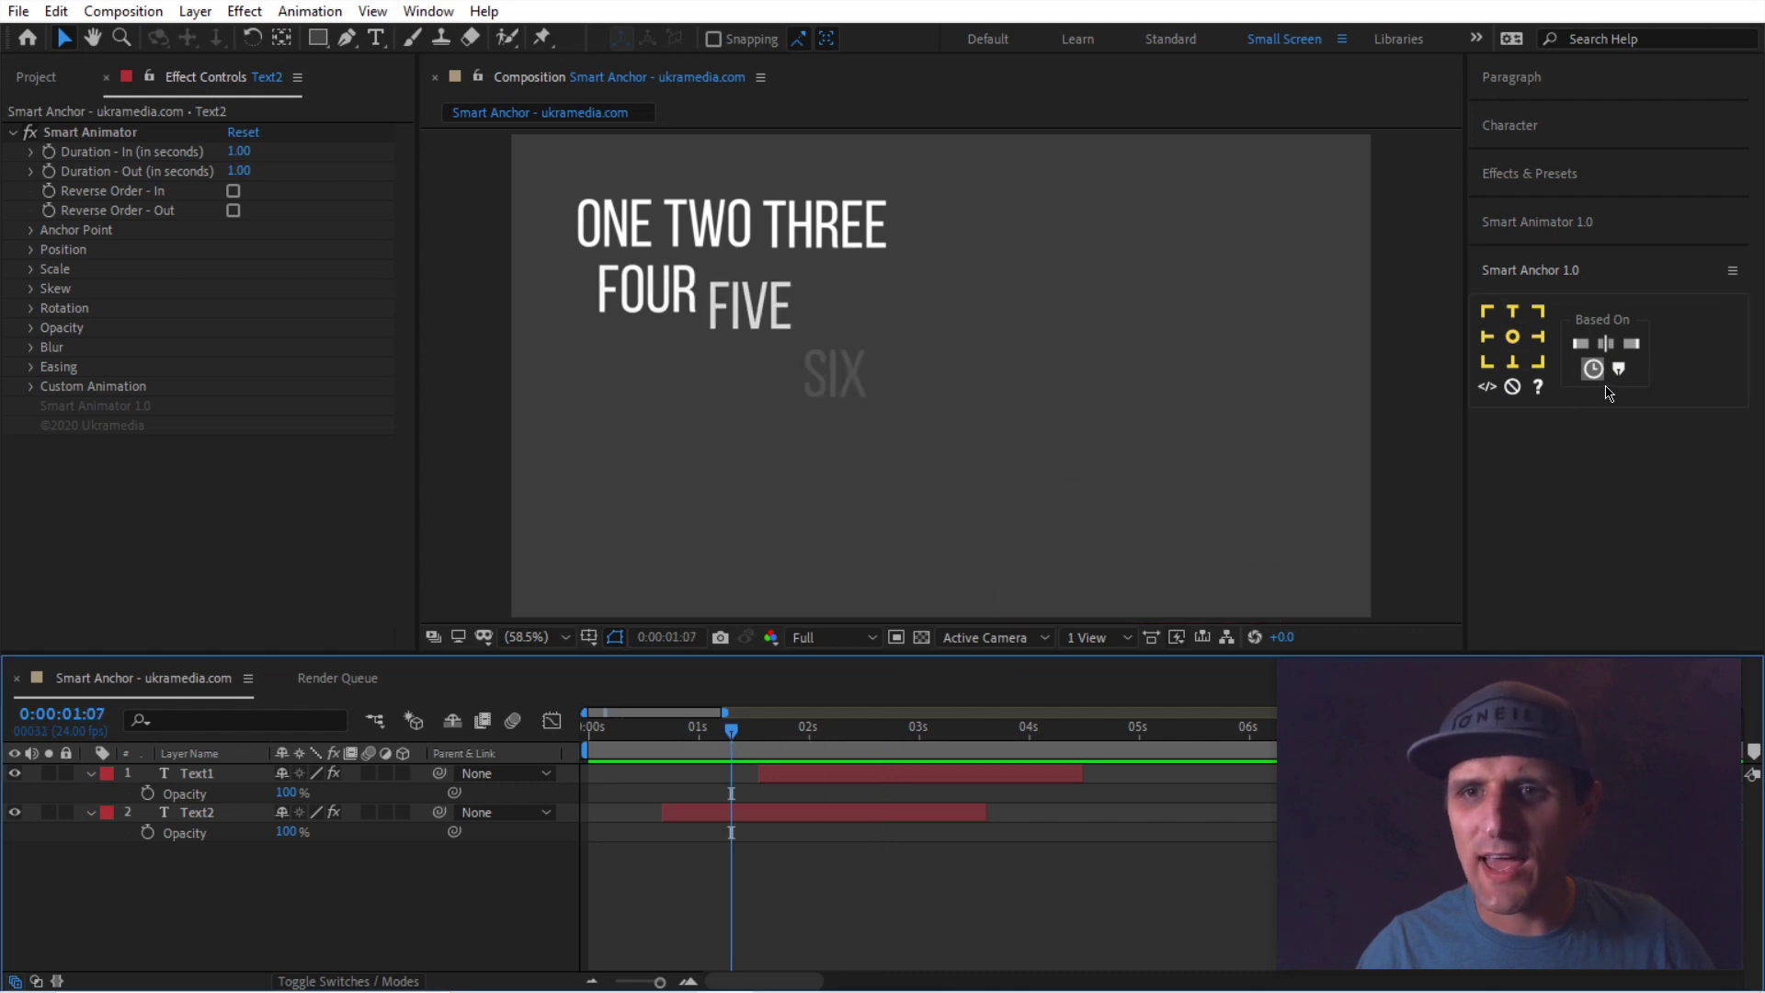
pyautogui.click(727, 735)
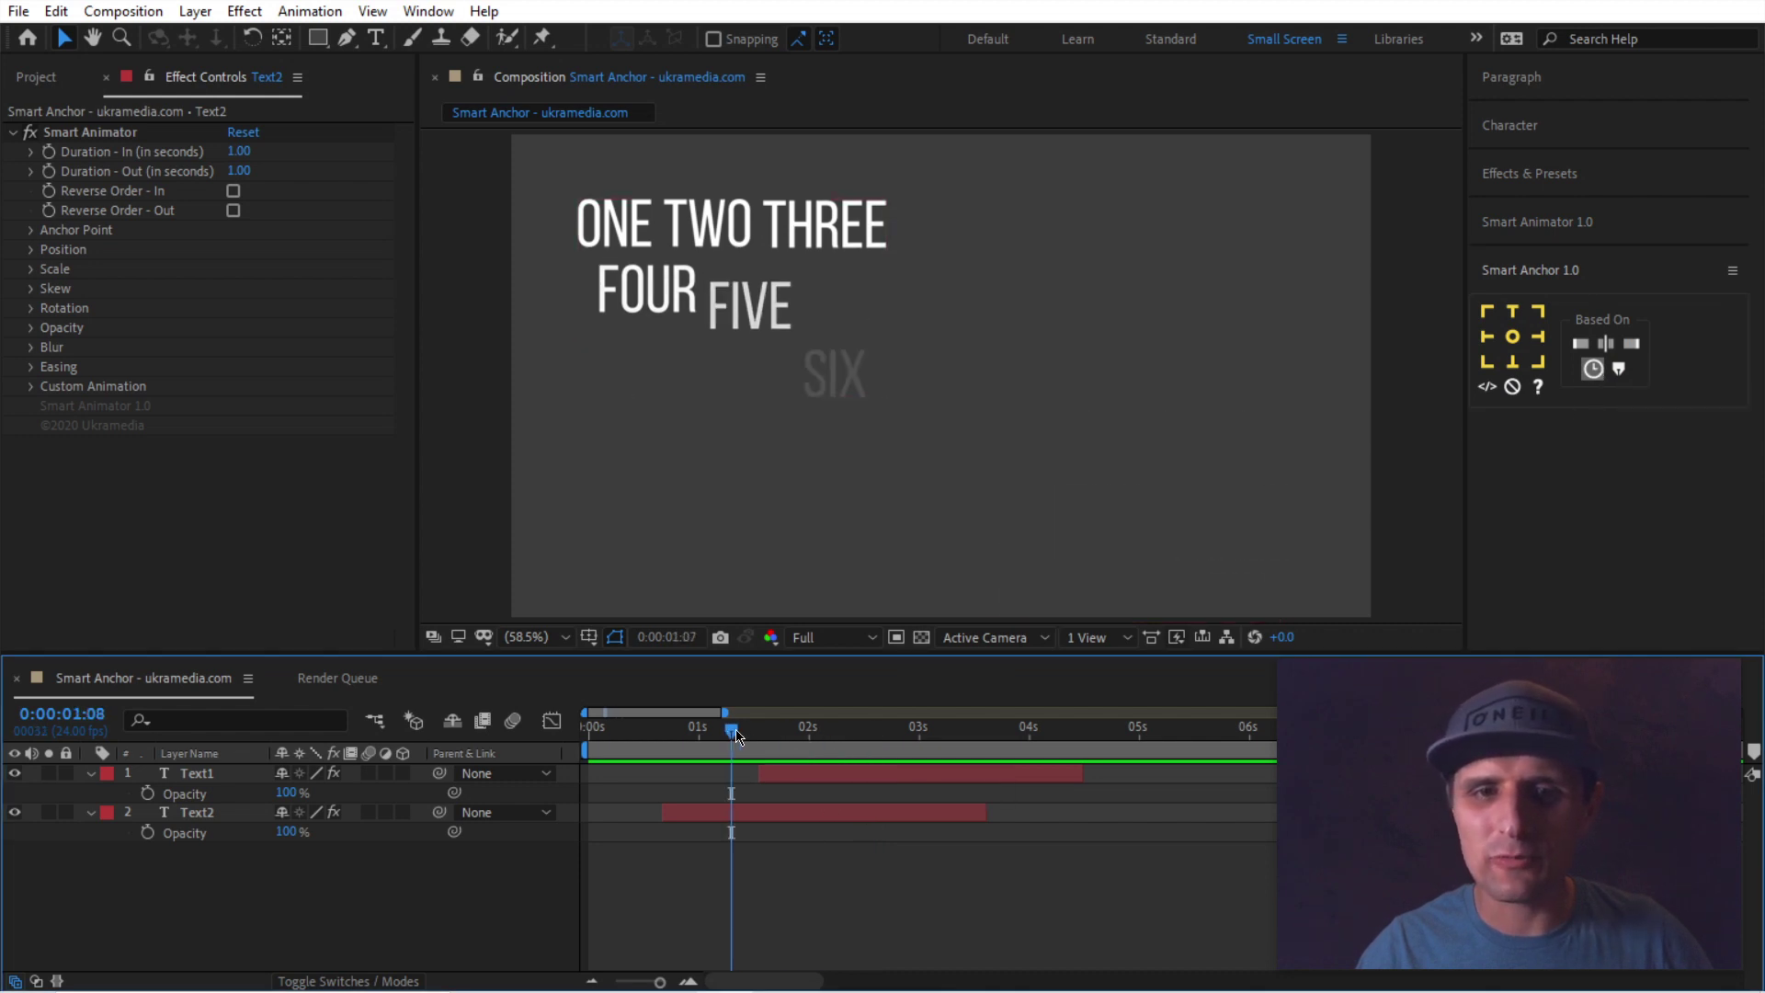
pyautogui.click(1598, 366)
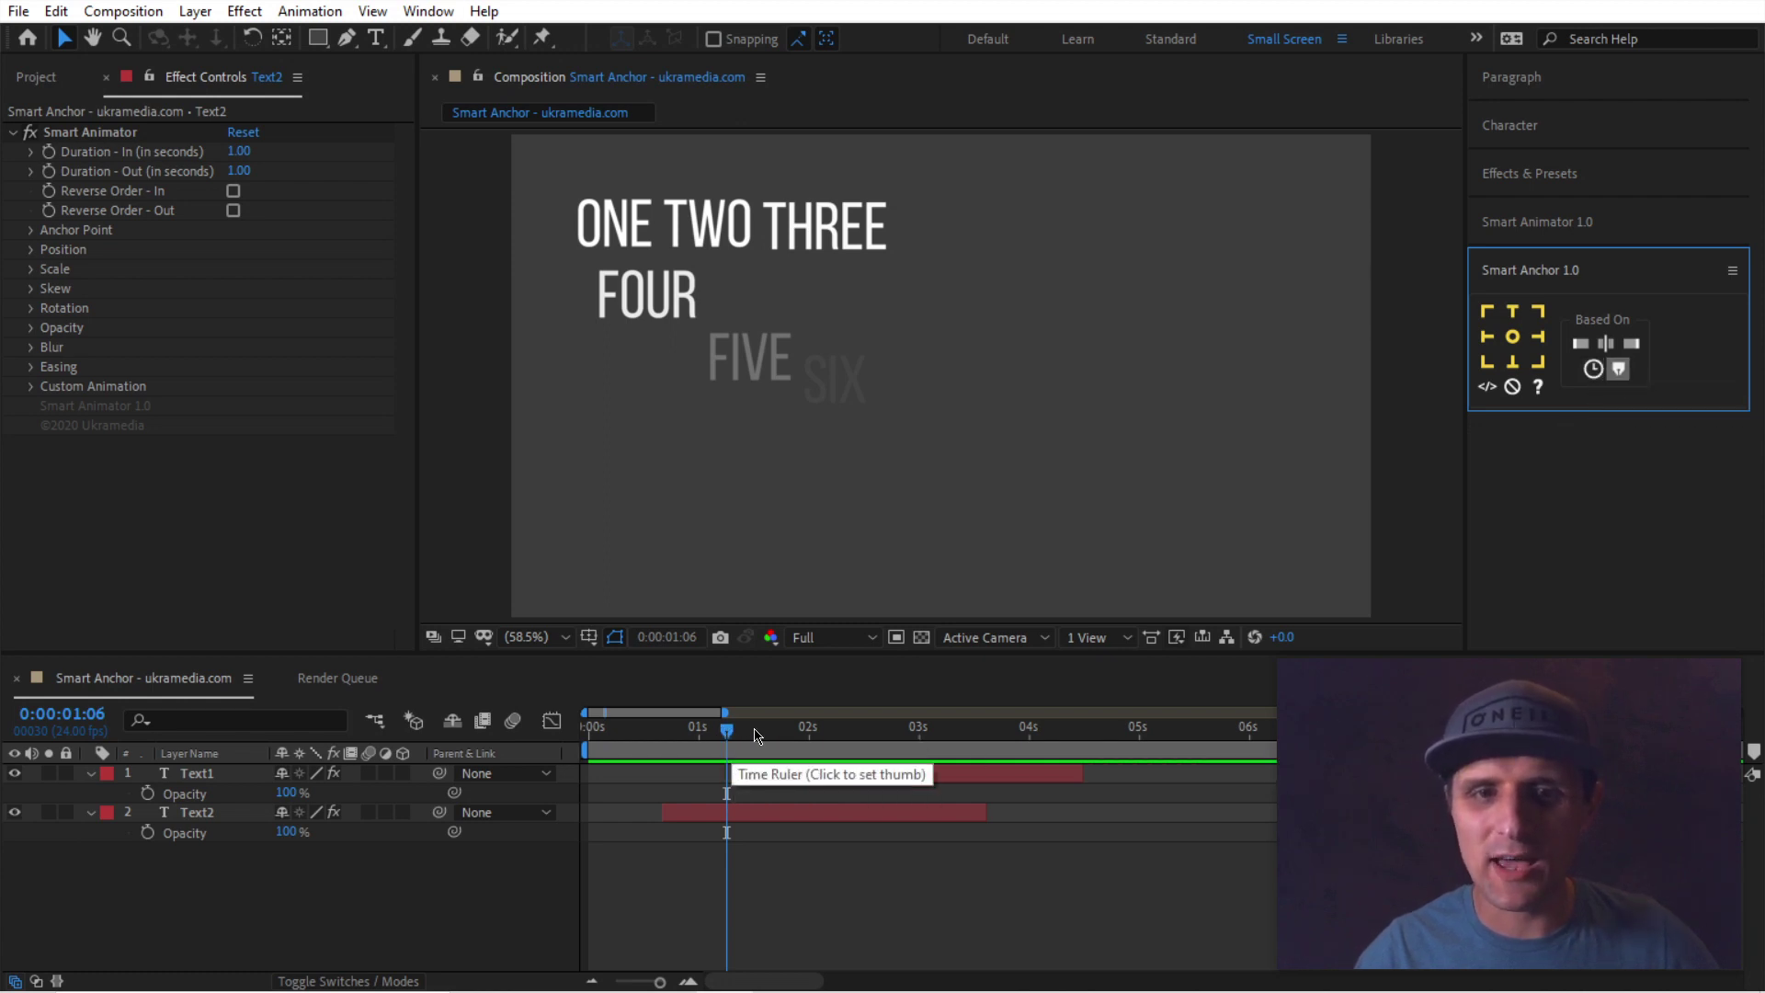
pyautogui.click(1594, 368)
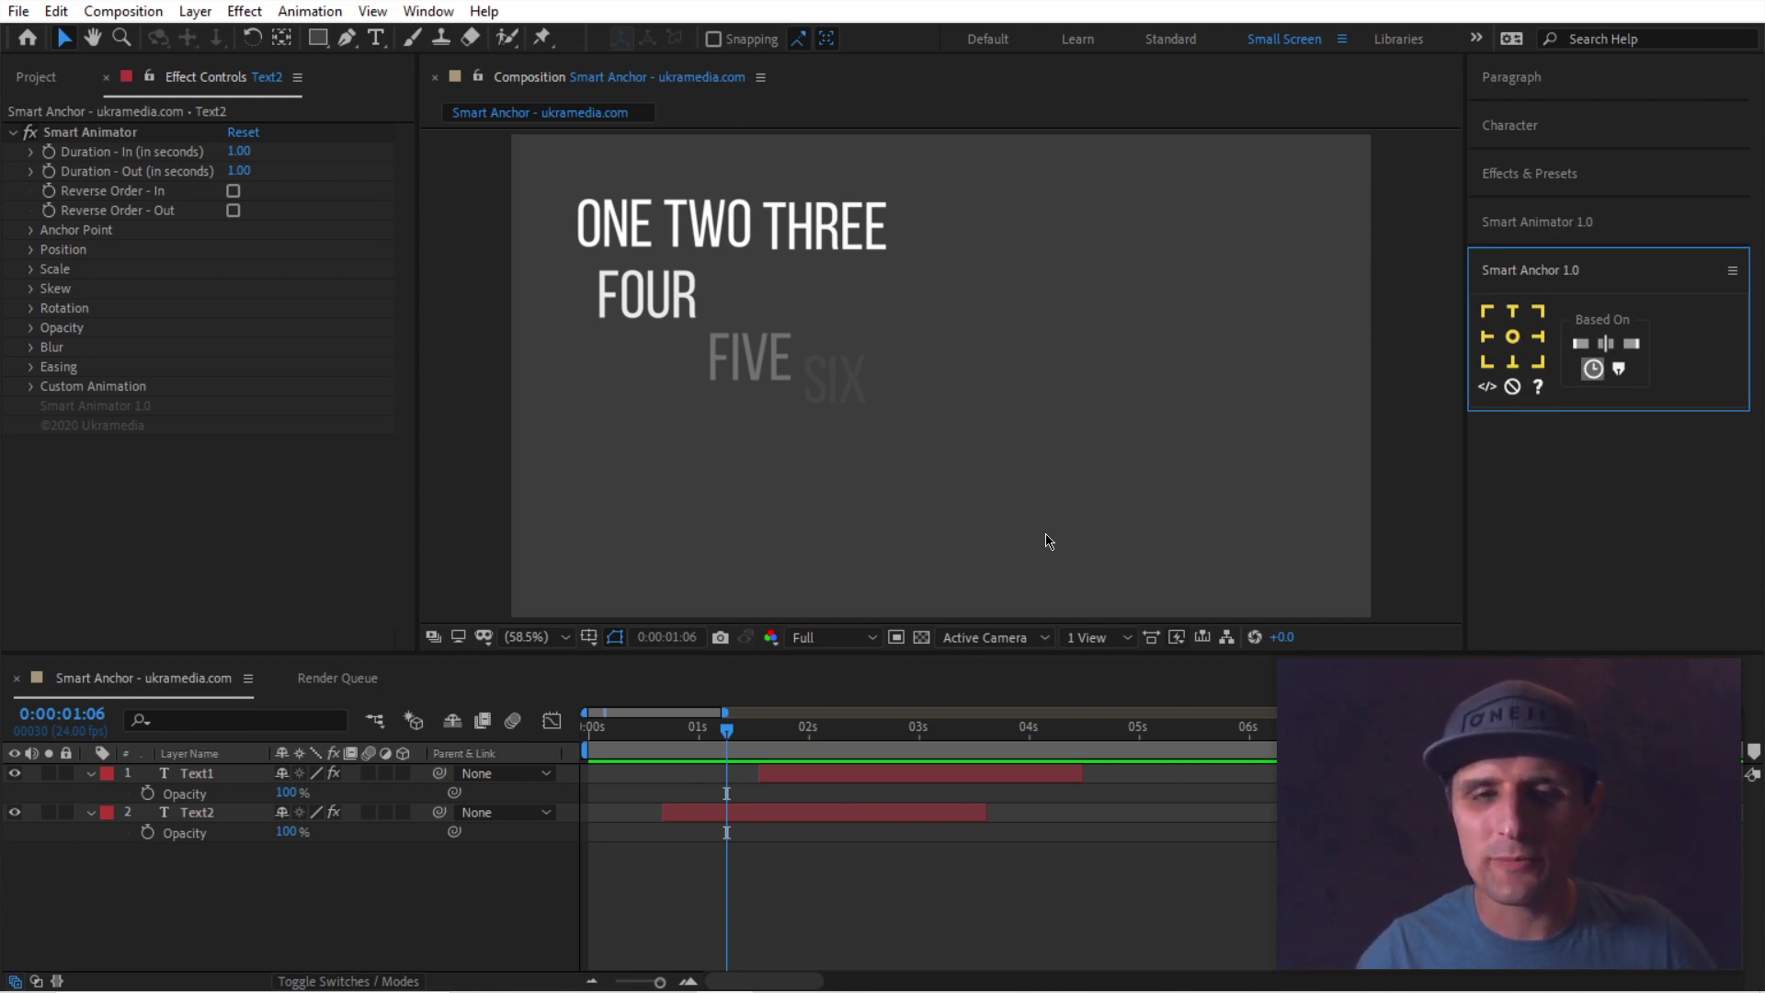
# At about 0:00:01:01, set Text2's anchor to bottom-right, re-setting it once SIX joins line two
pyautogui.moveTo(732, 740); pyautogui.dragTo(708, 736)
pyautogui.click(721, 819)
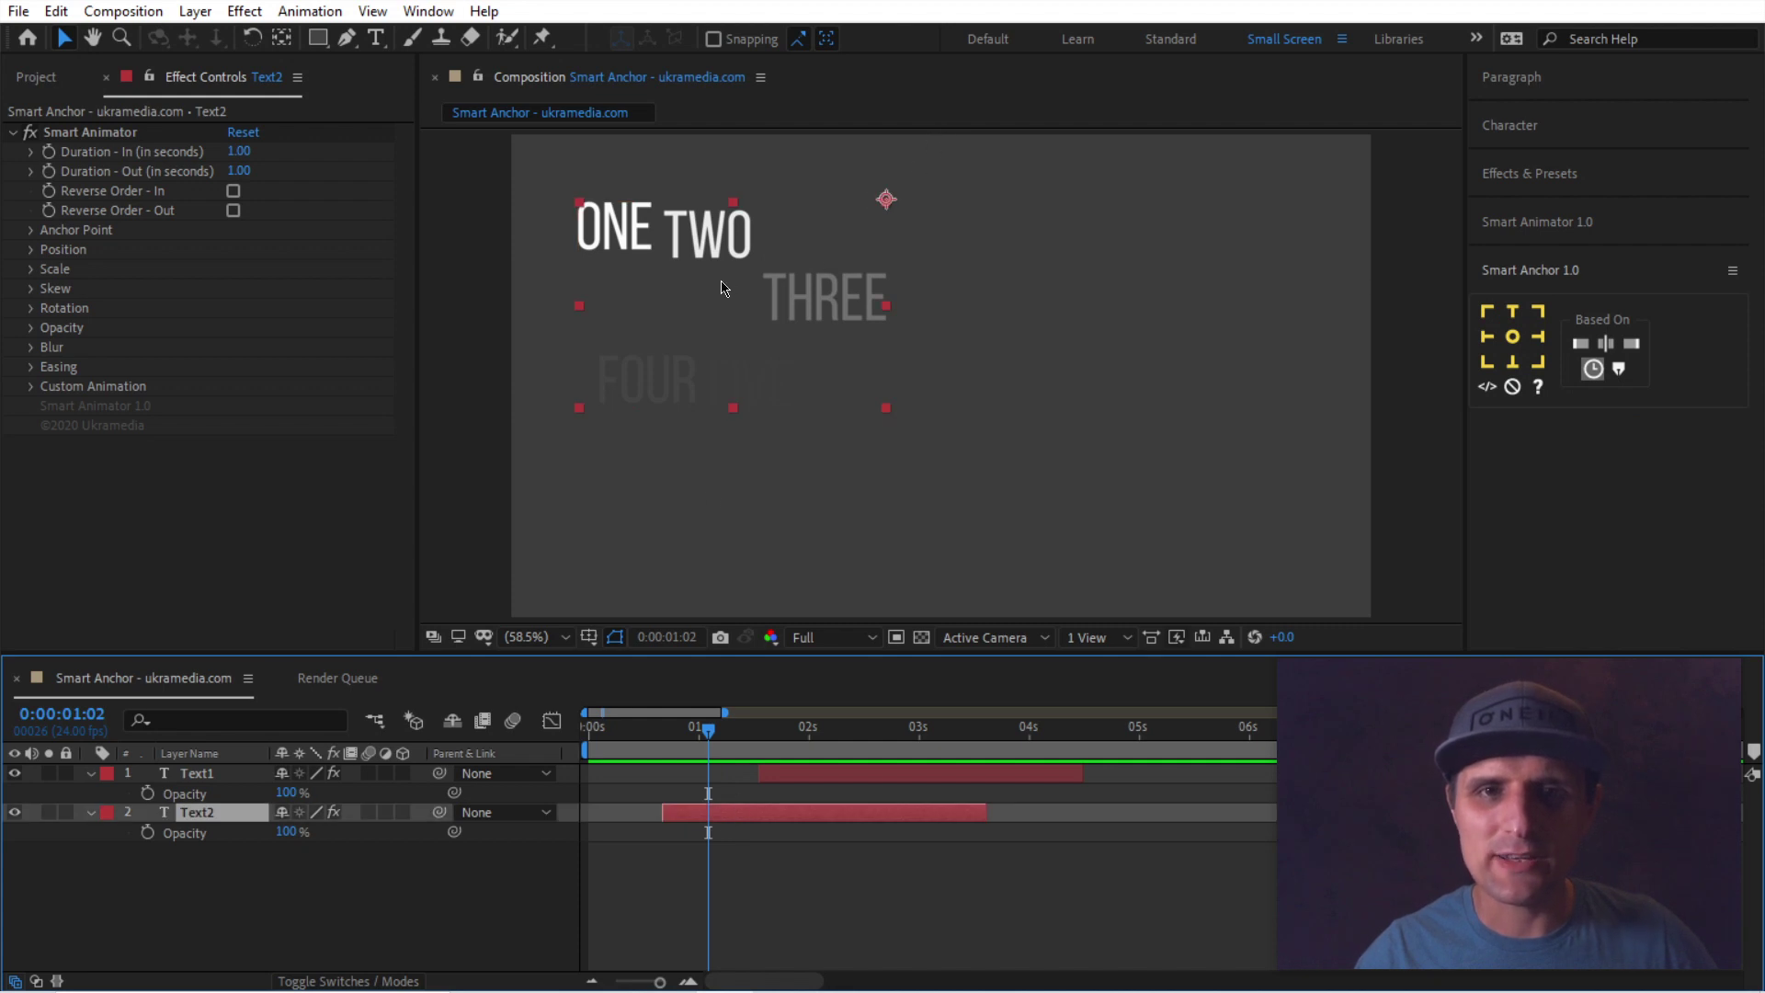
pyautogui.moveTo(711, 733); pyautogui.dragTo(703, 733)
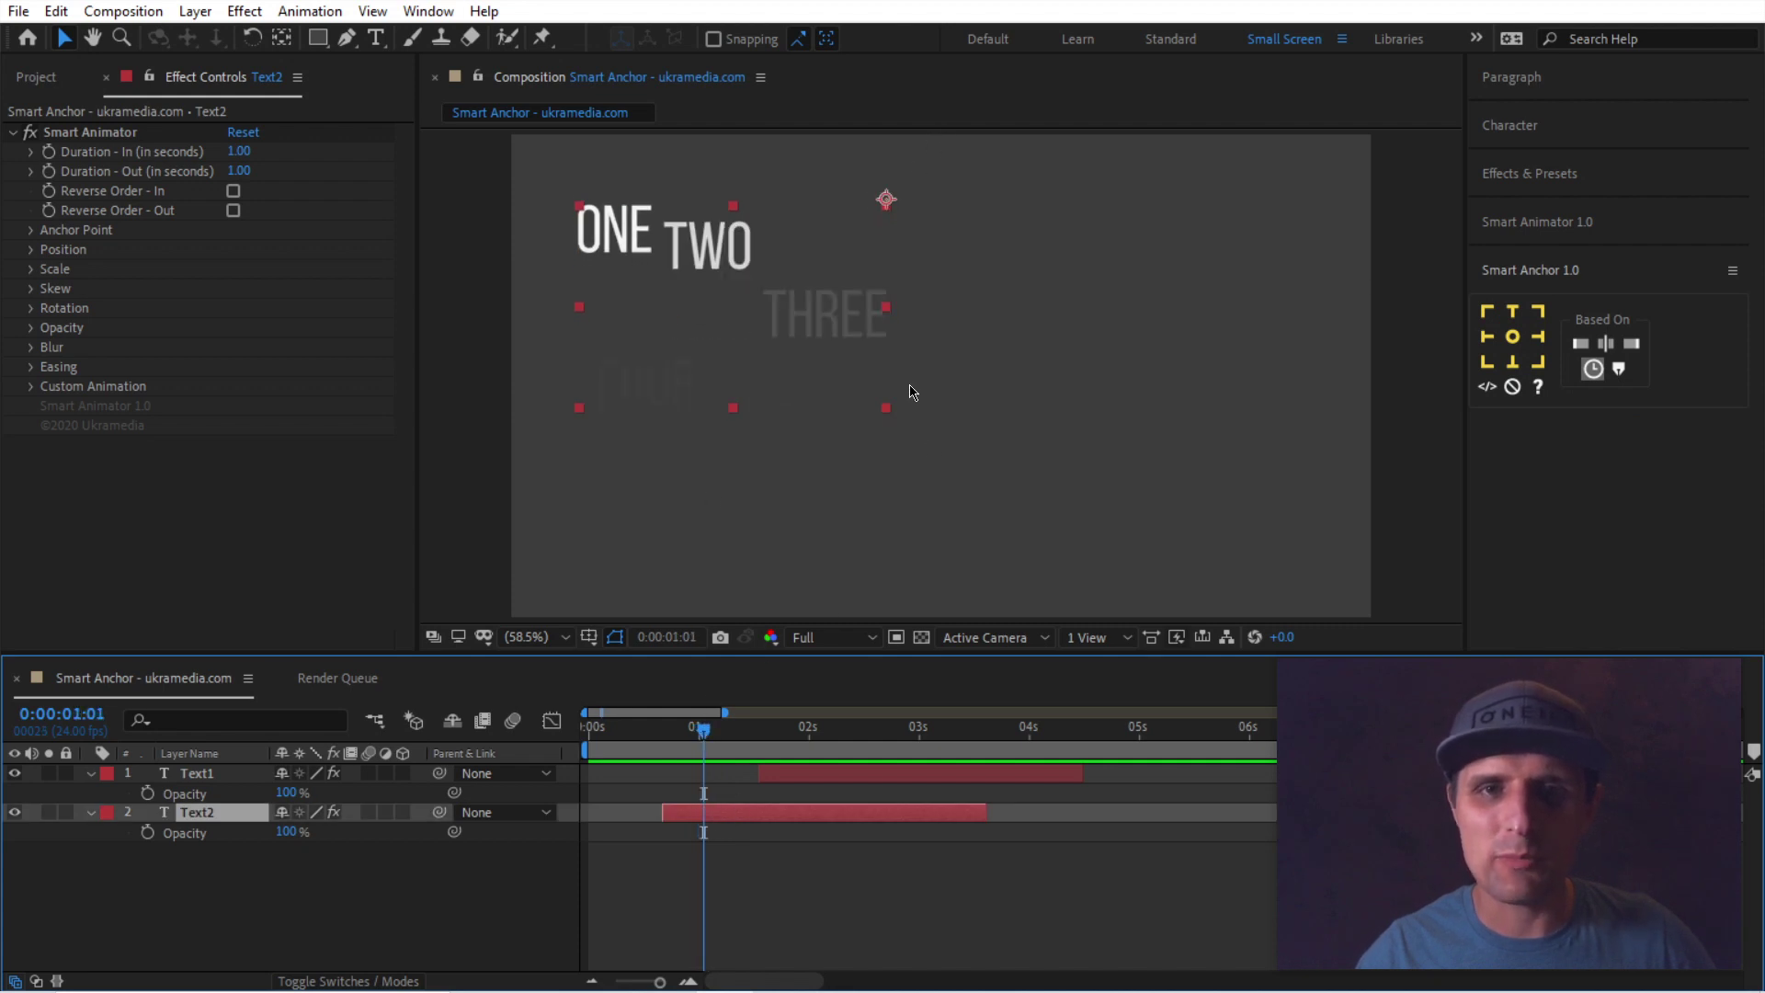
pyautogui.click(1538, 361)
pyautogui.click(732, 740)
pyautogui.moveTo(732, 741); pyautogui.dragTo(720, 738)
pyautogui.click(1538, 361)
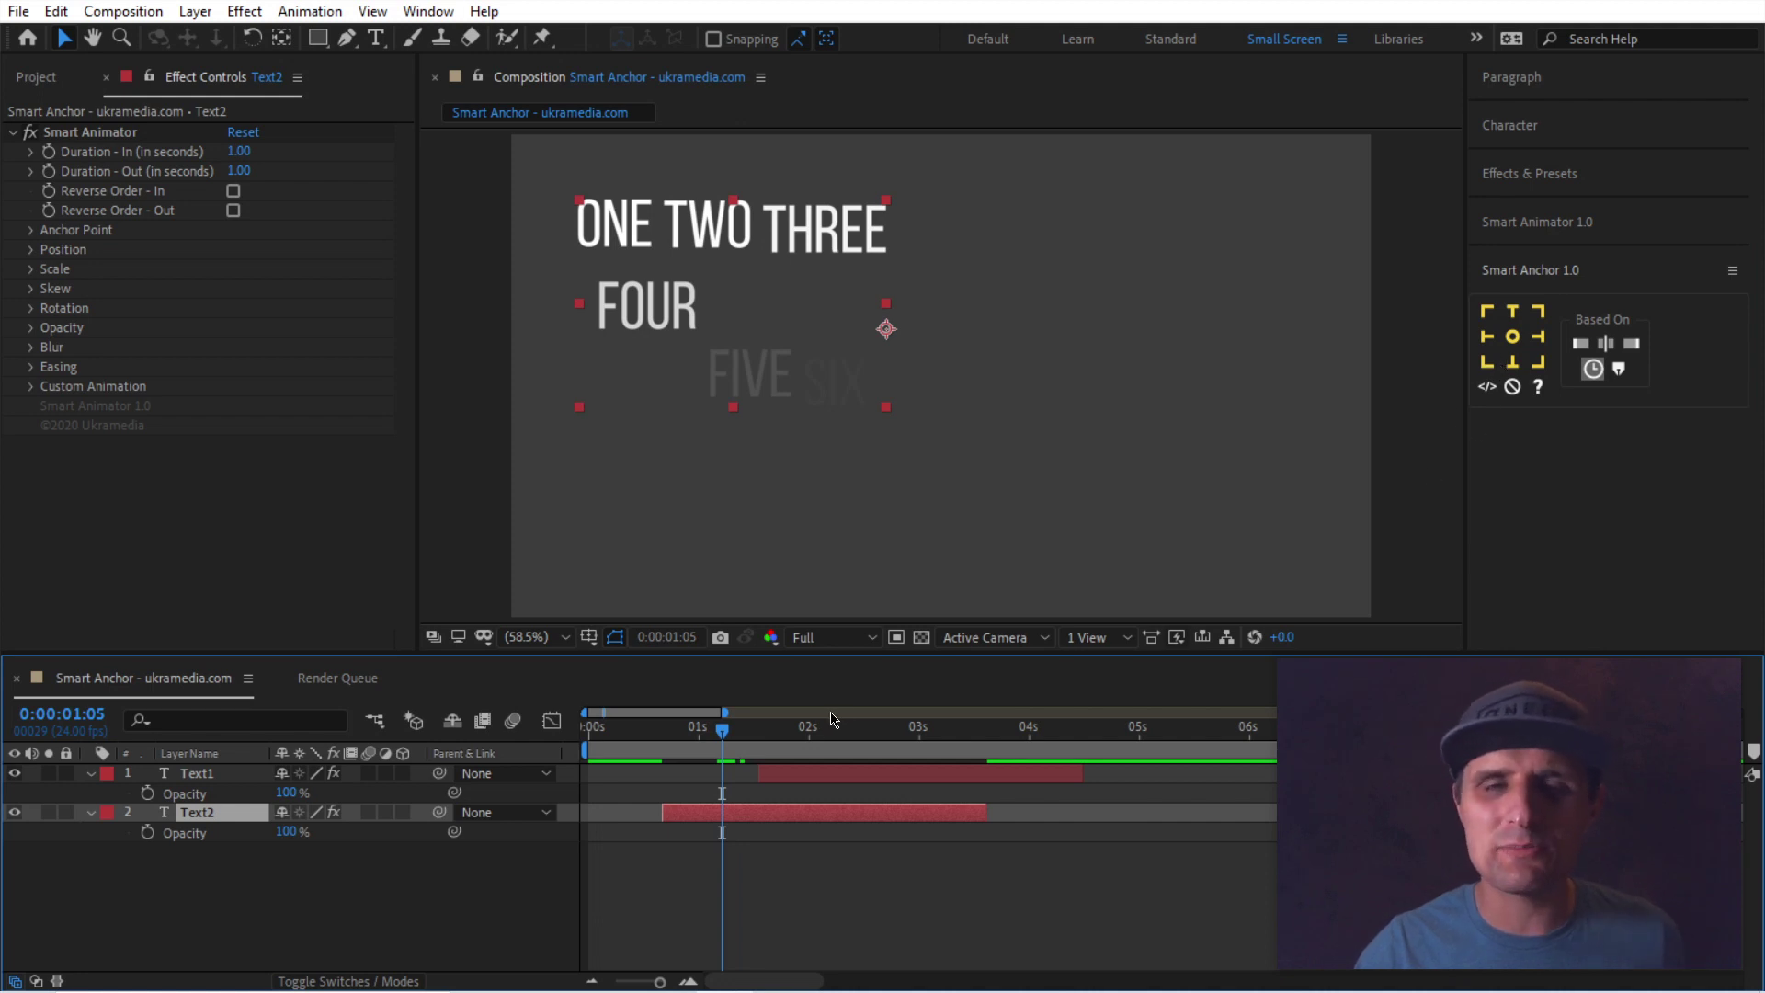
# Change the Based On mode, add Text1 at 0:00:03:08, and move the anchor to bottom-left
pyautogui.click(1581, 342)
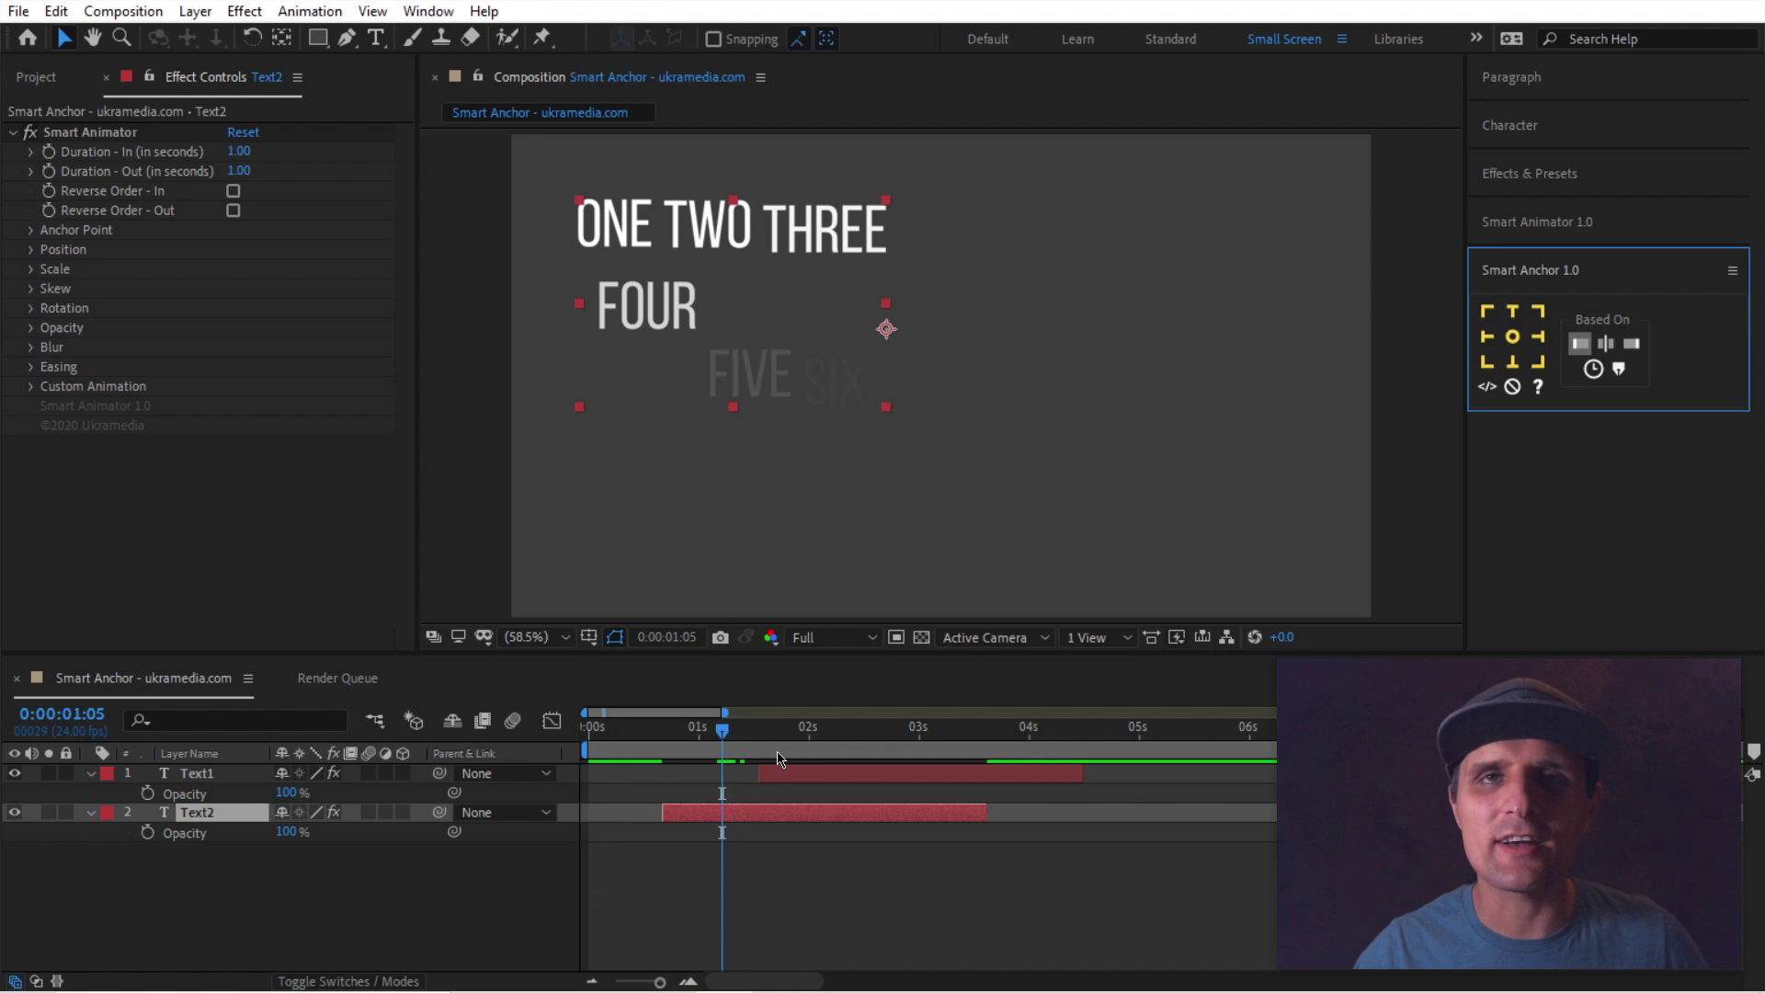
pyautogui.click(689, 740)
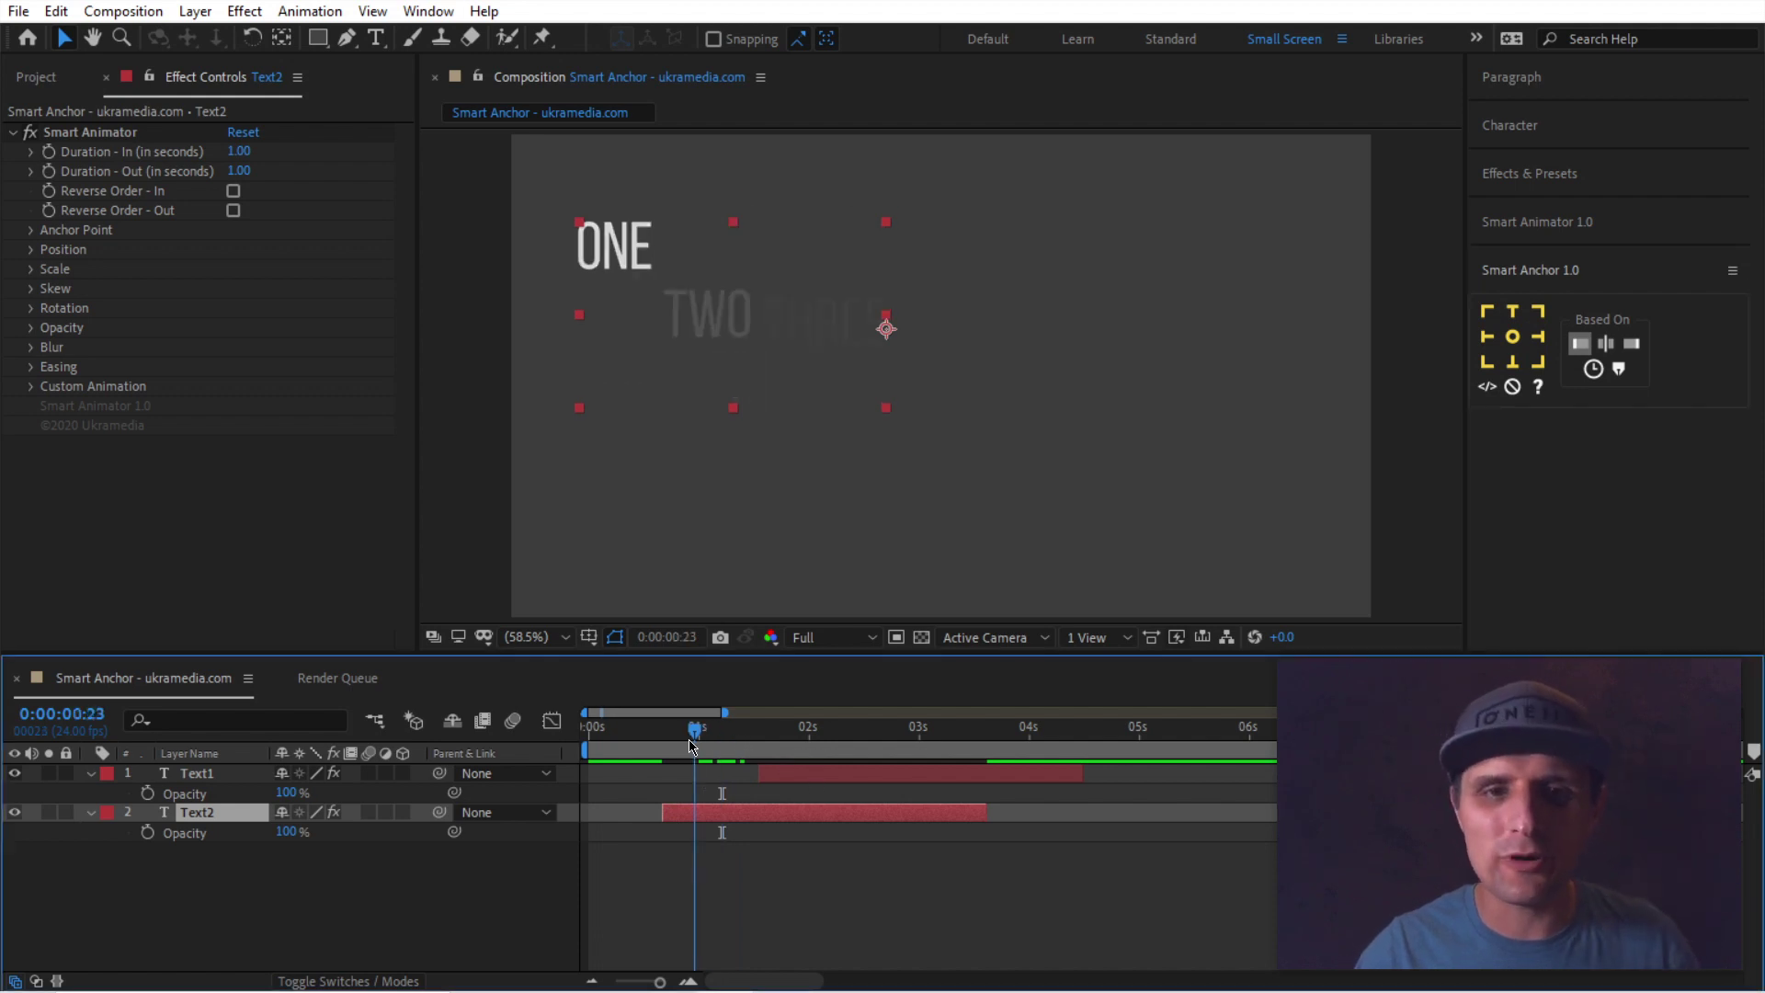
pyautogui.moveTo(690, 741); pyautogui.dragTo(662, 741)
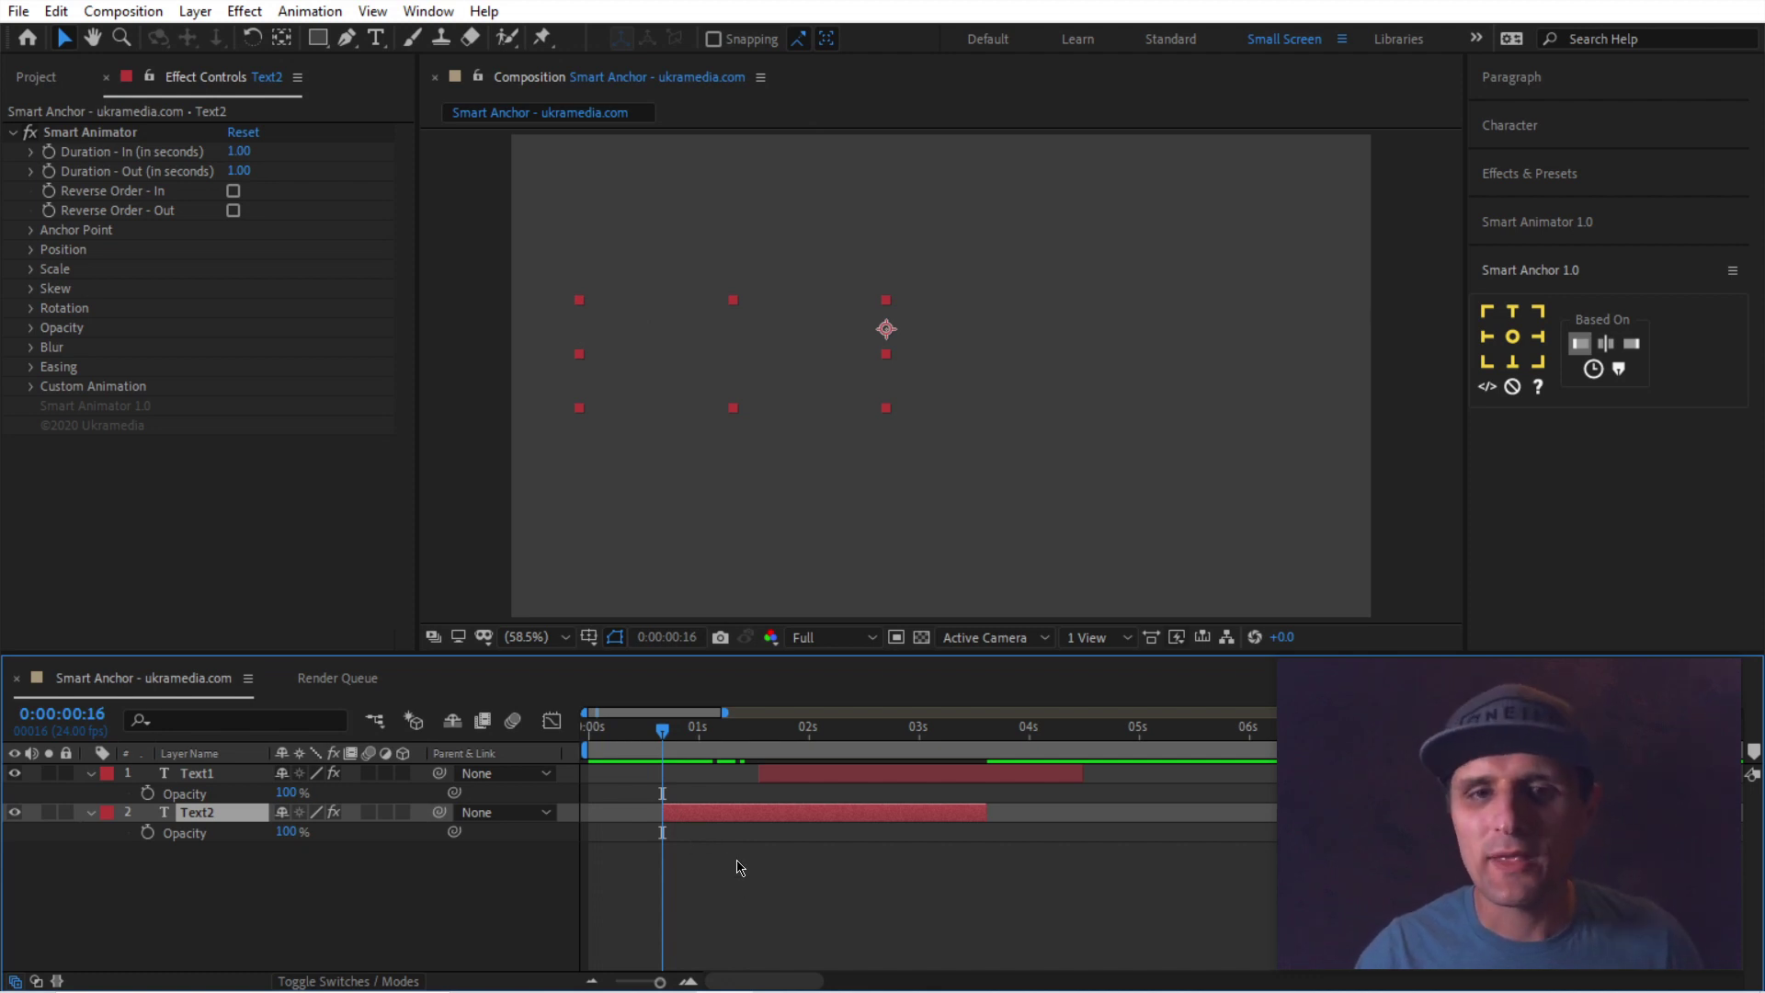
pyautogui.keyDown('ctrl'); pyautogui.click(862, 772); pyautogui.keyUp('ctrl')
pyautogui.click(956, 726)
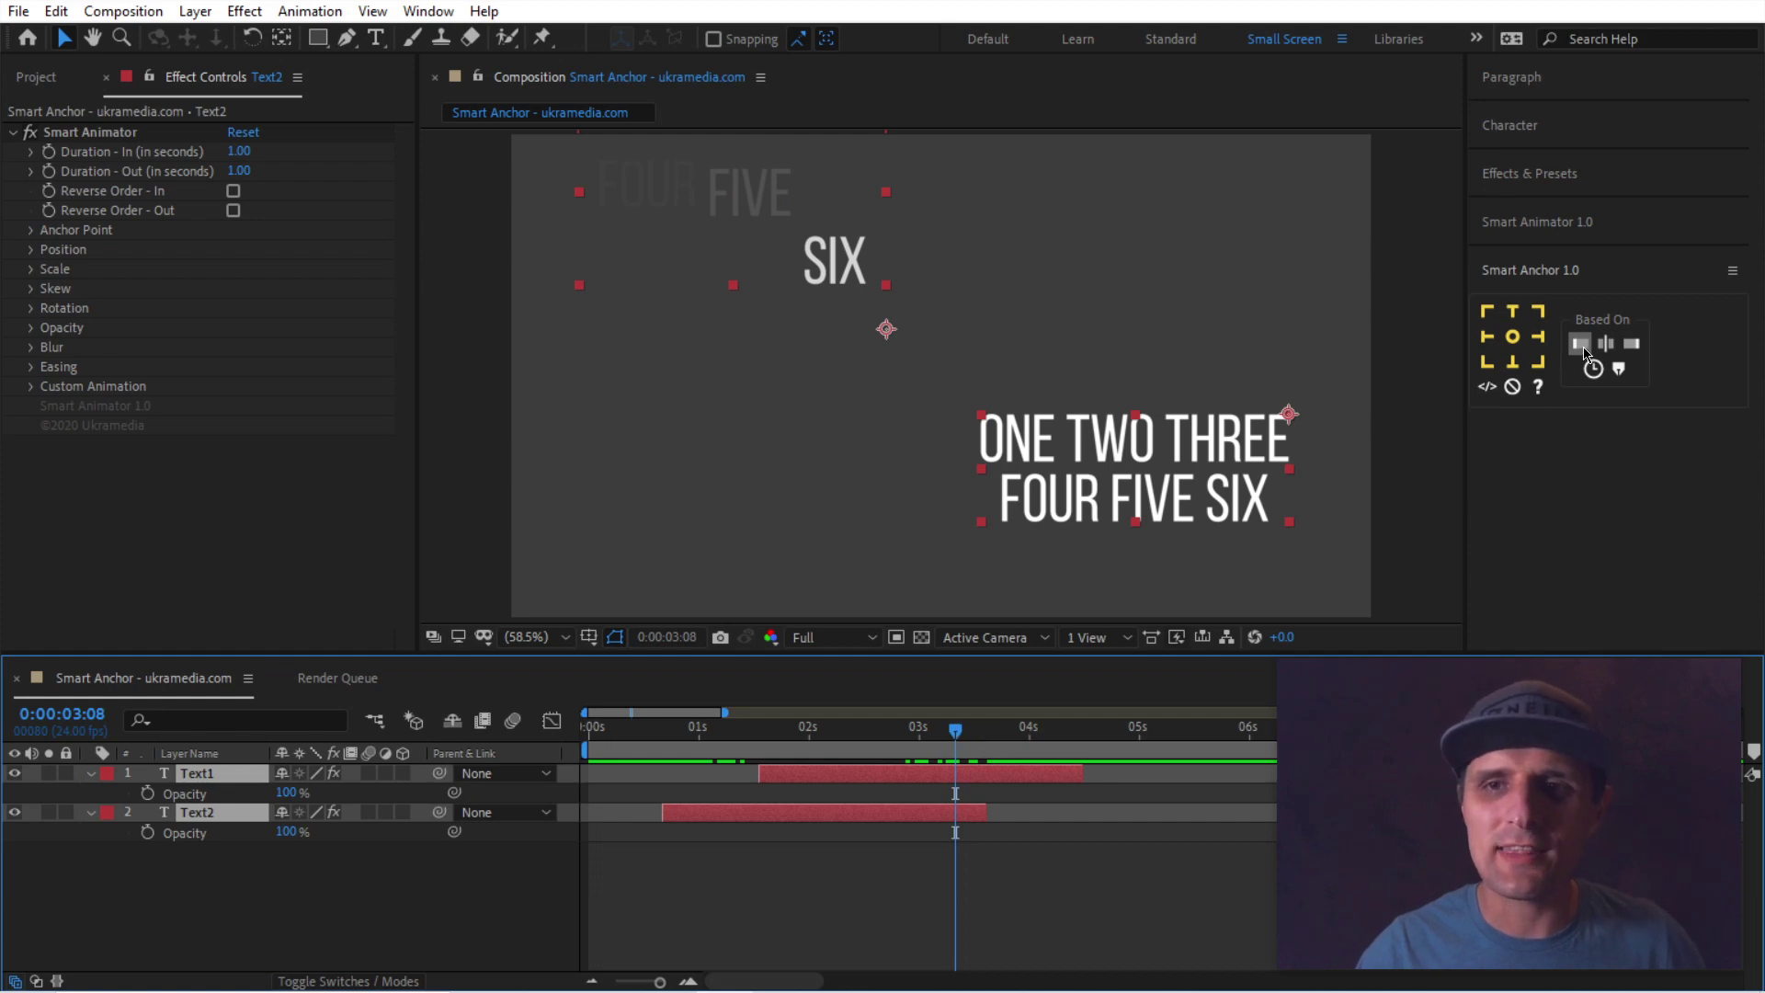
pyautogui.click(1488, 363)
# Select Text1 and jump to its in point at 0:00:01:13 to show the full text
pyautogui.press('i')
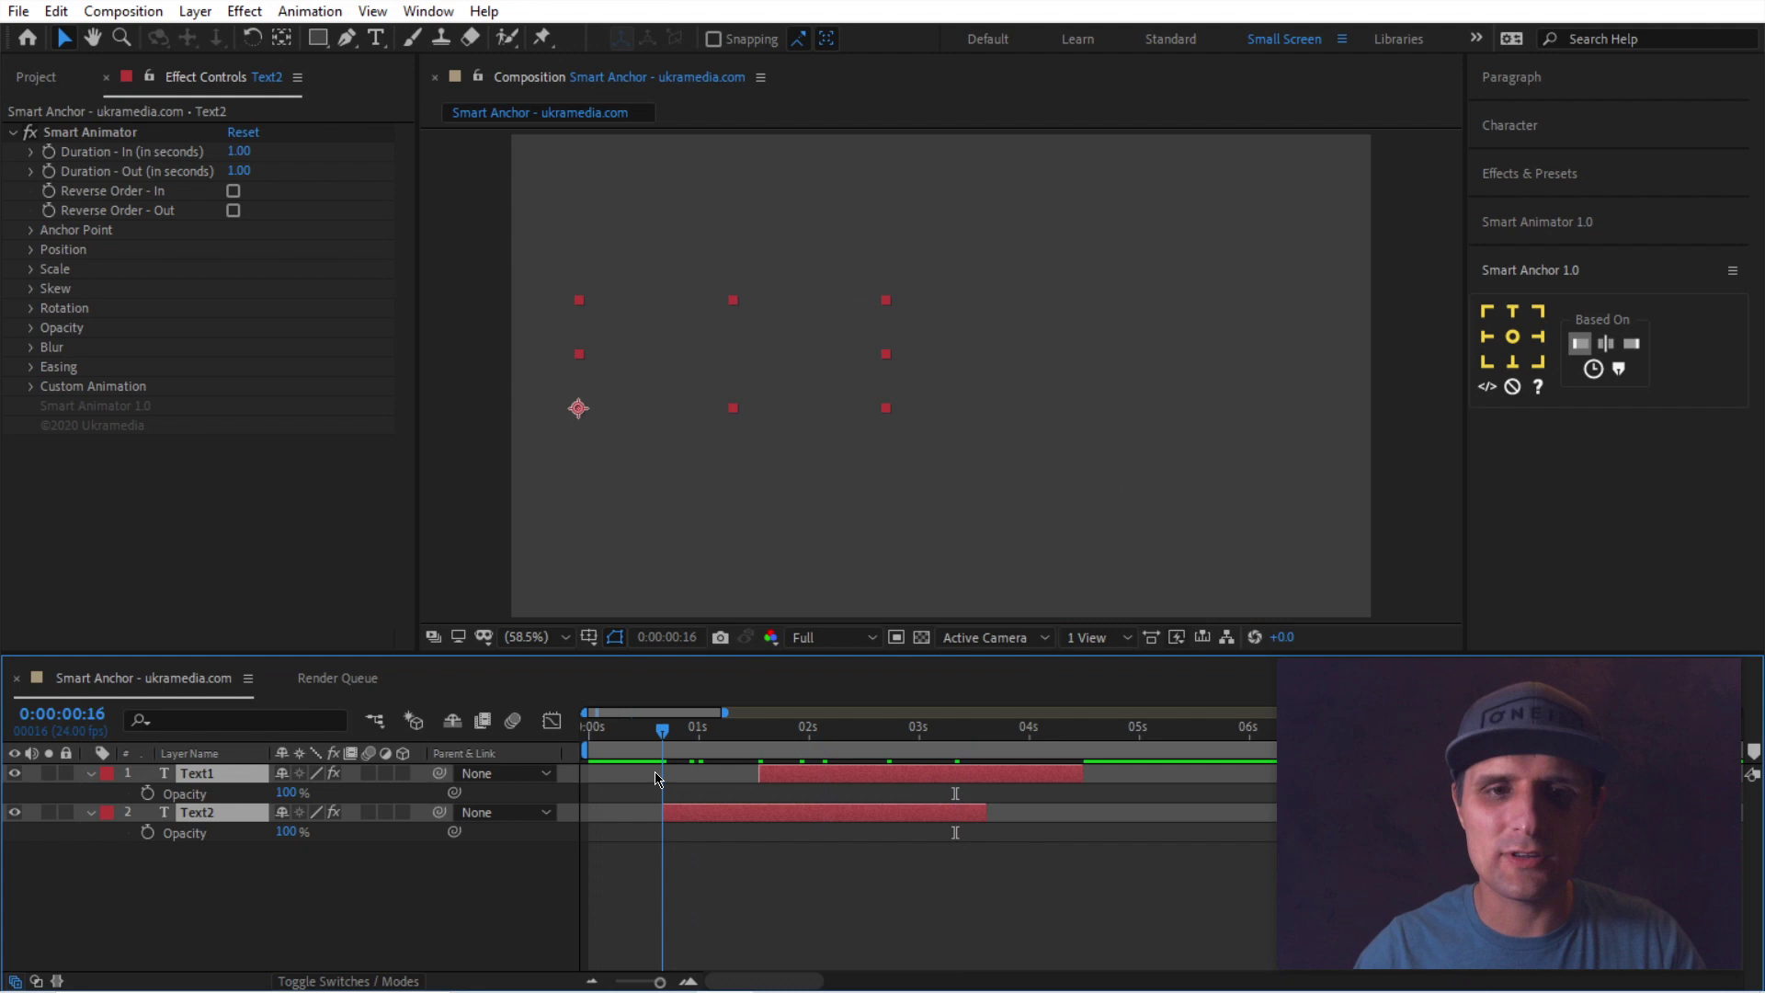
pyautogui.click(720, 875)
pyautogui.click(690, 814)
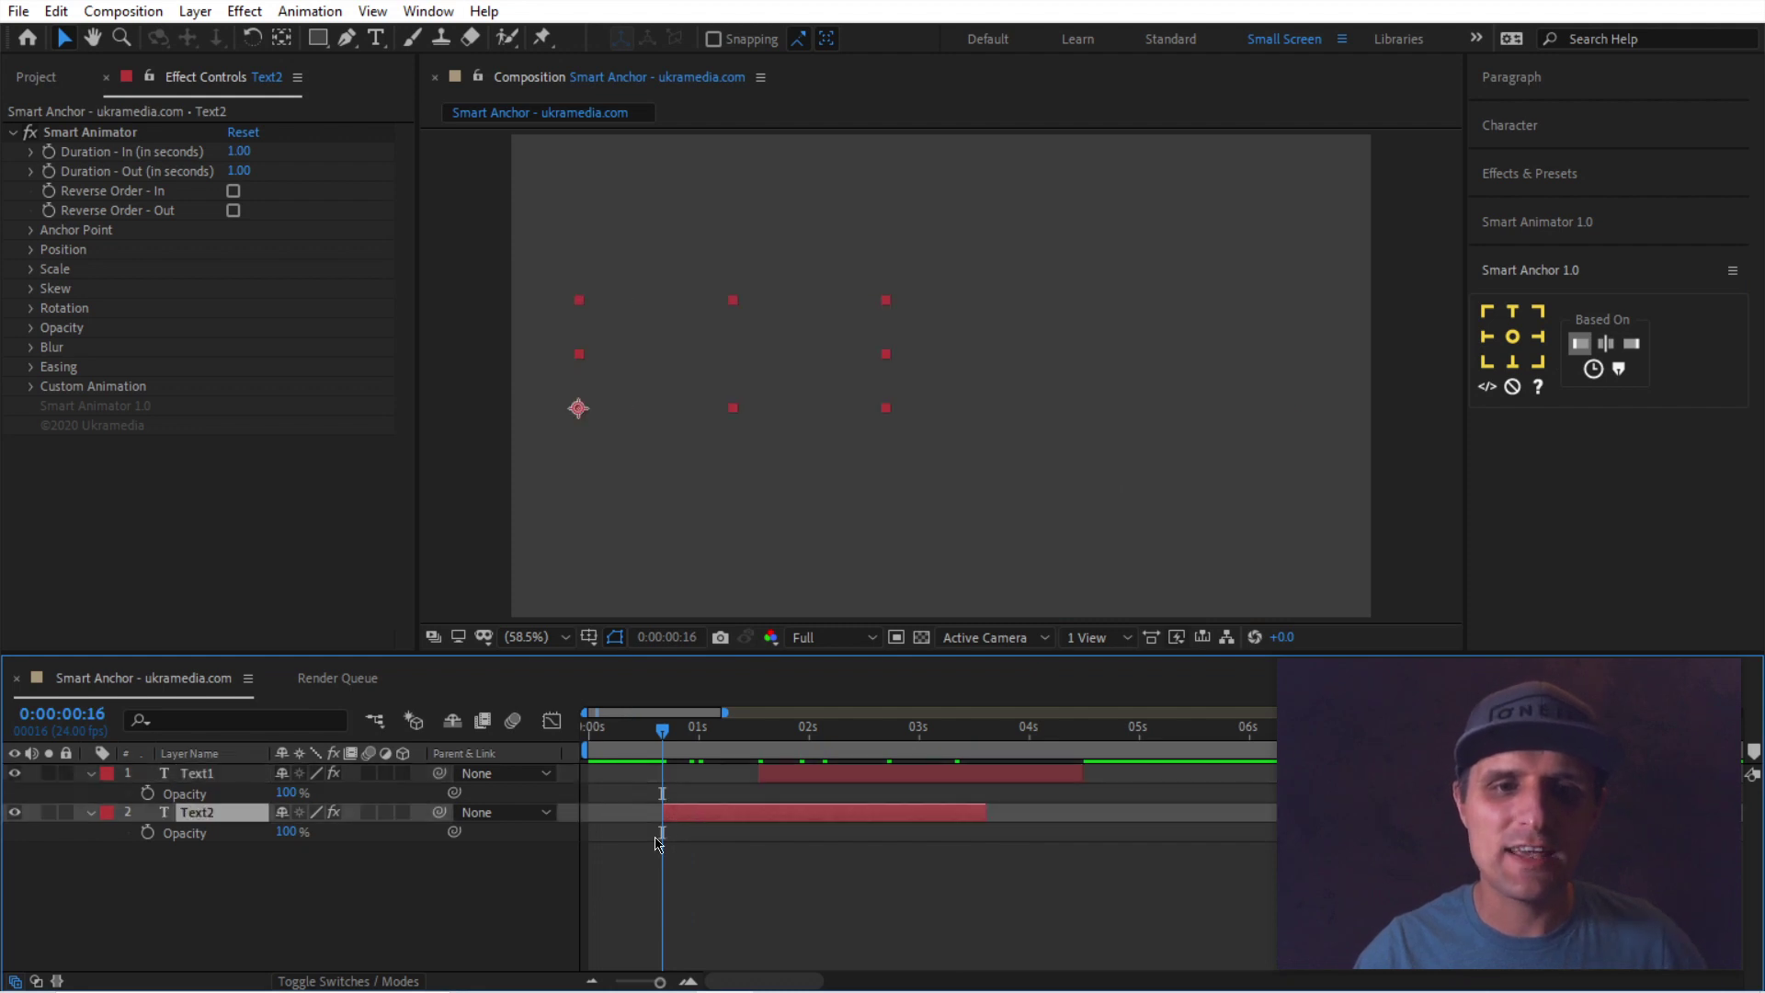
pyautogui.click(798, 777)
pyautogui.press('i')
pyautogui.click(1038, 586)
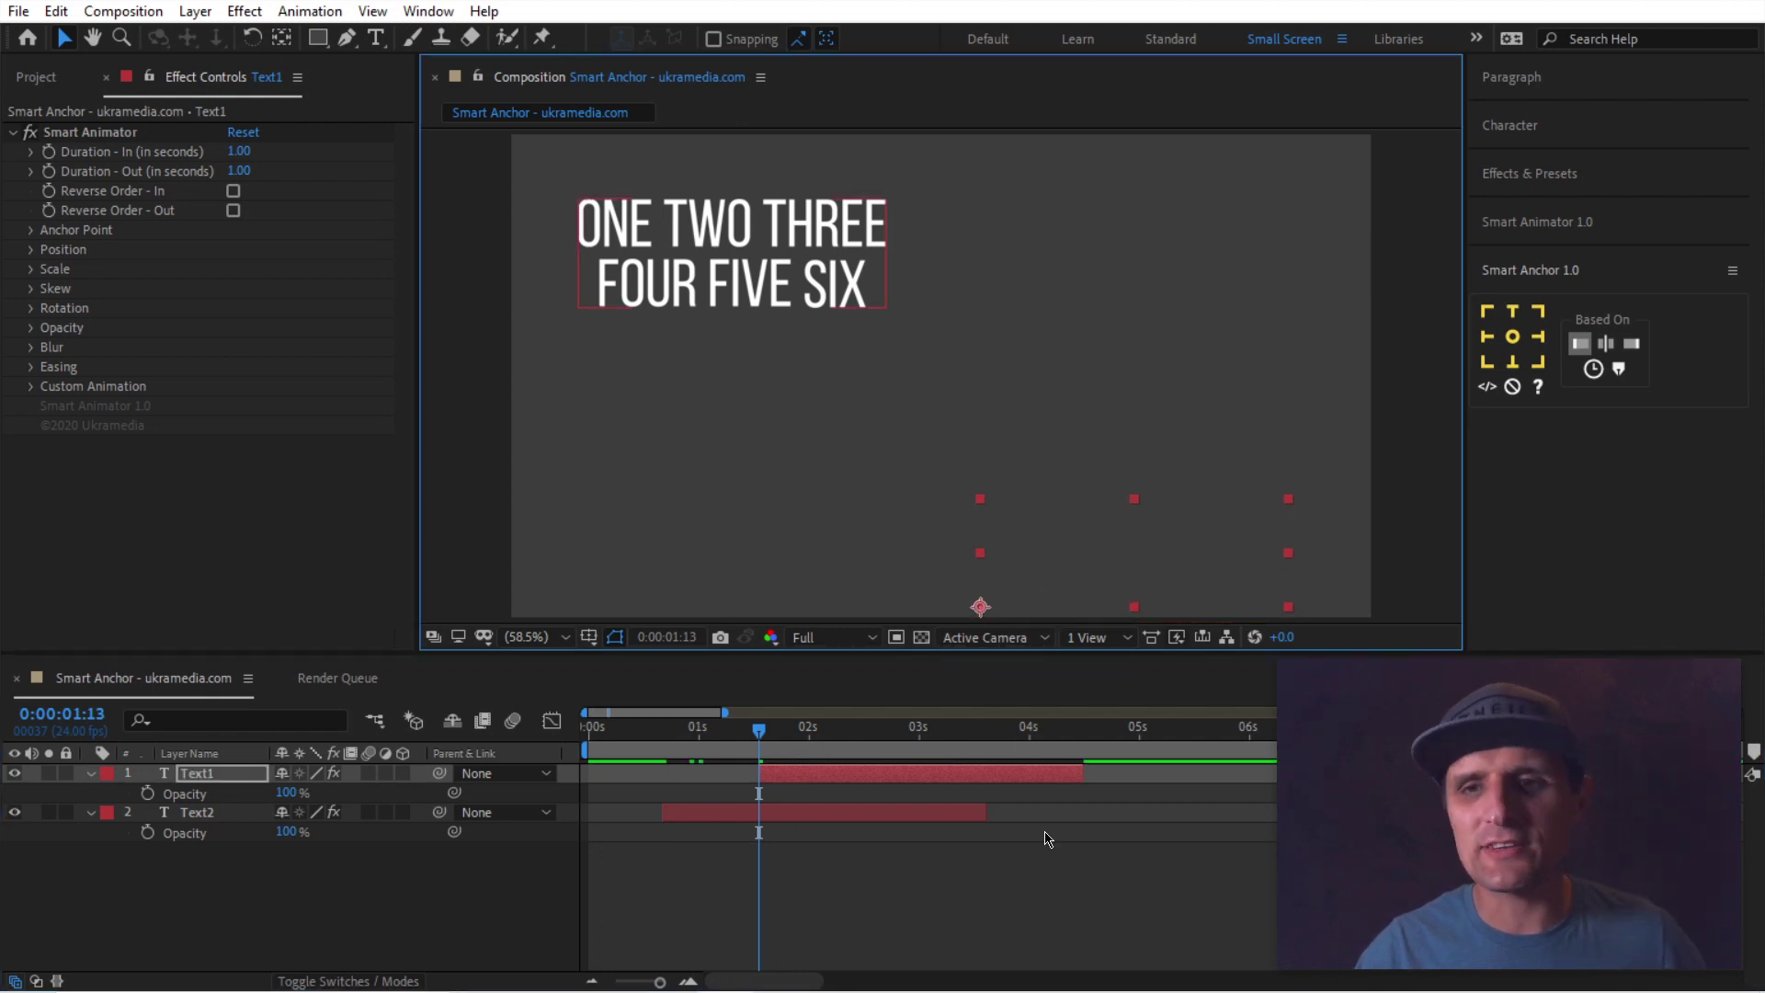
# With the second Based On mode, move both layers' anchor points to their centres
pyautogui.click(1605, 343)
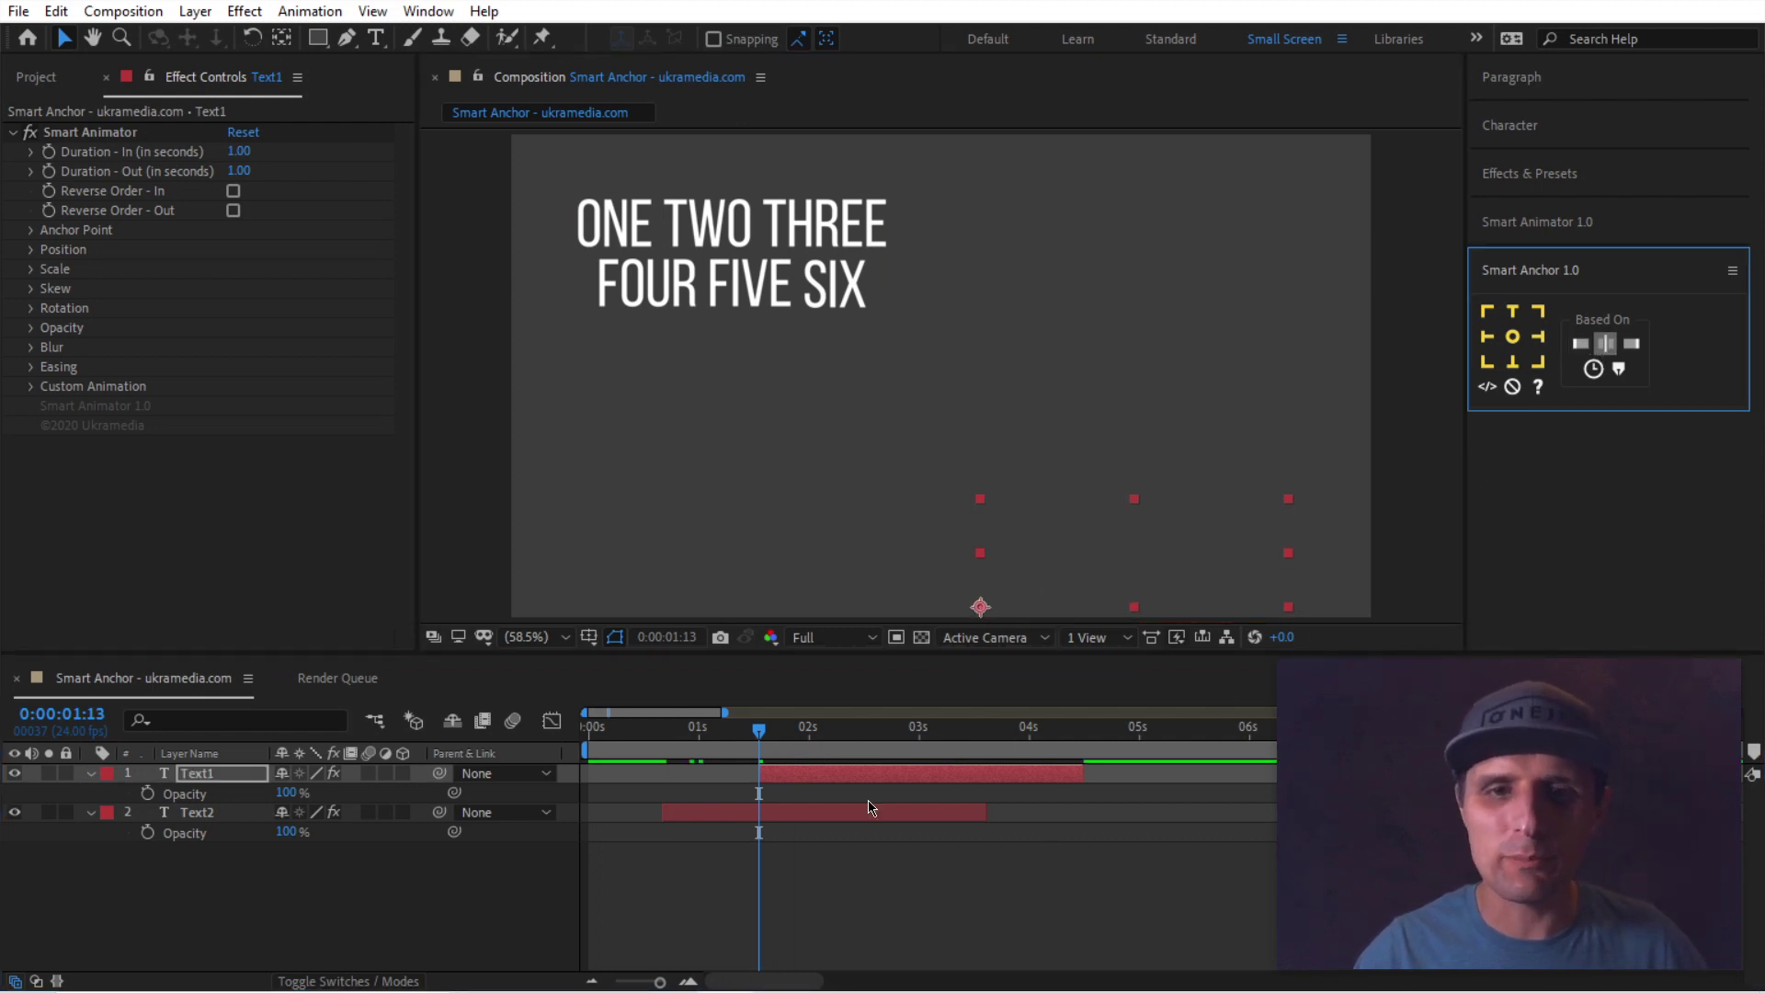
pyautogui.moveTo(759, 731); pyautogui.dragTo(910, 742)
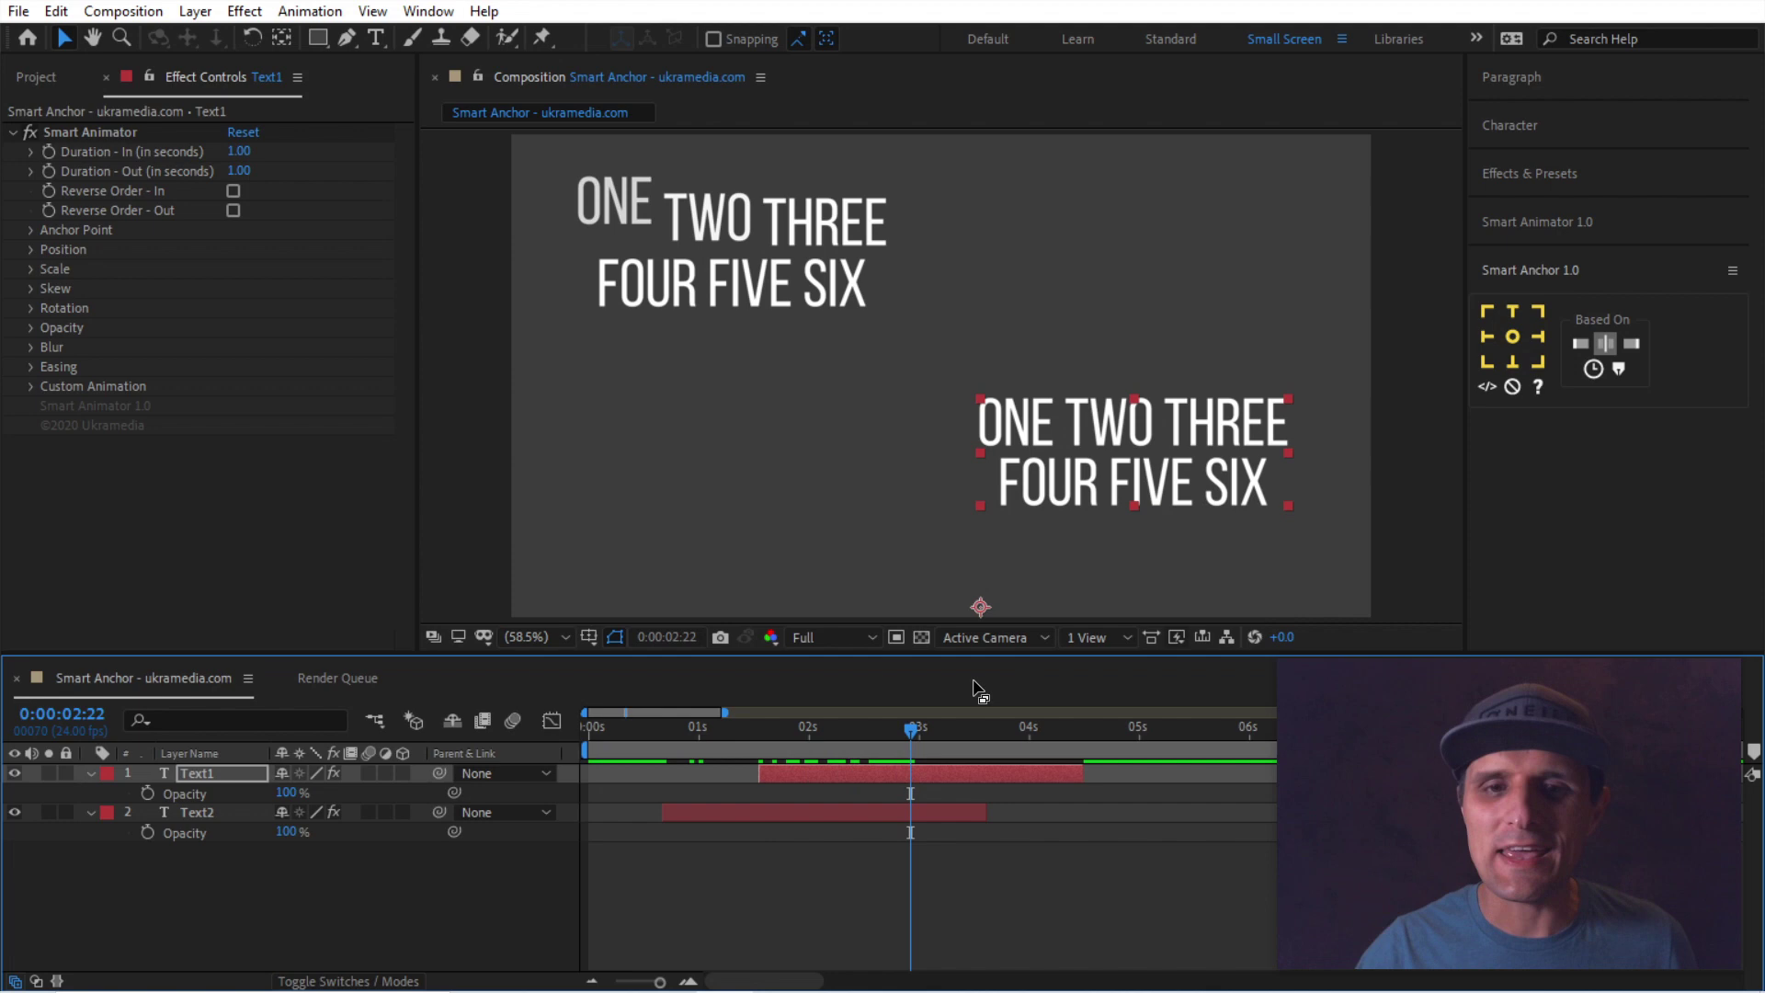
pyautogui.keyDown('shift'); pyautogui.click(864, 813); pyautogui.keyUp('shift')
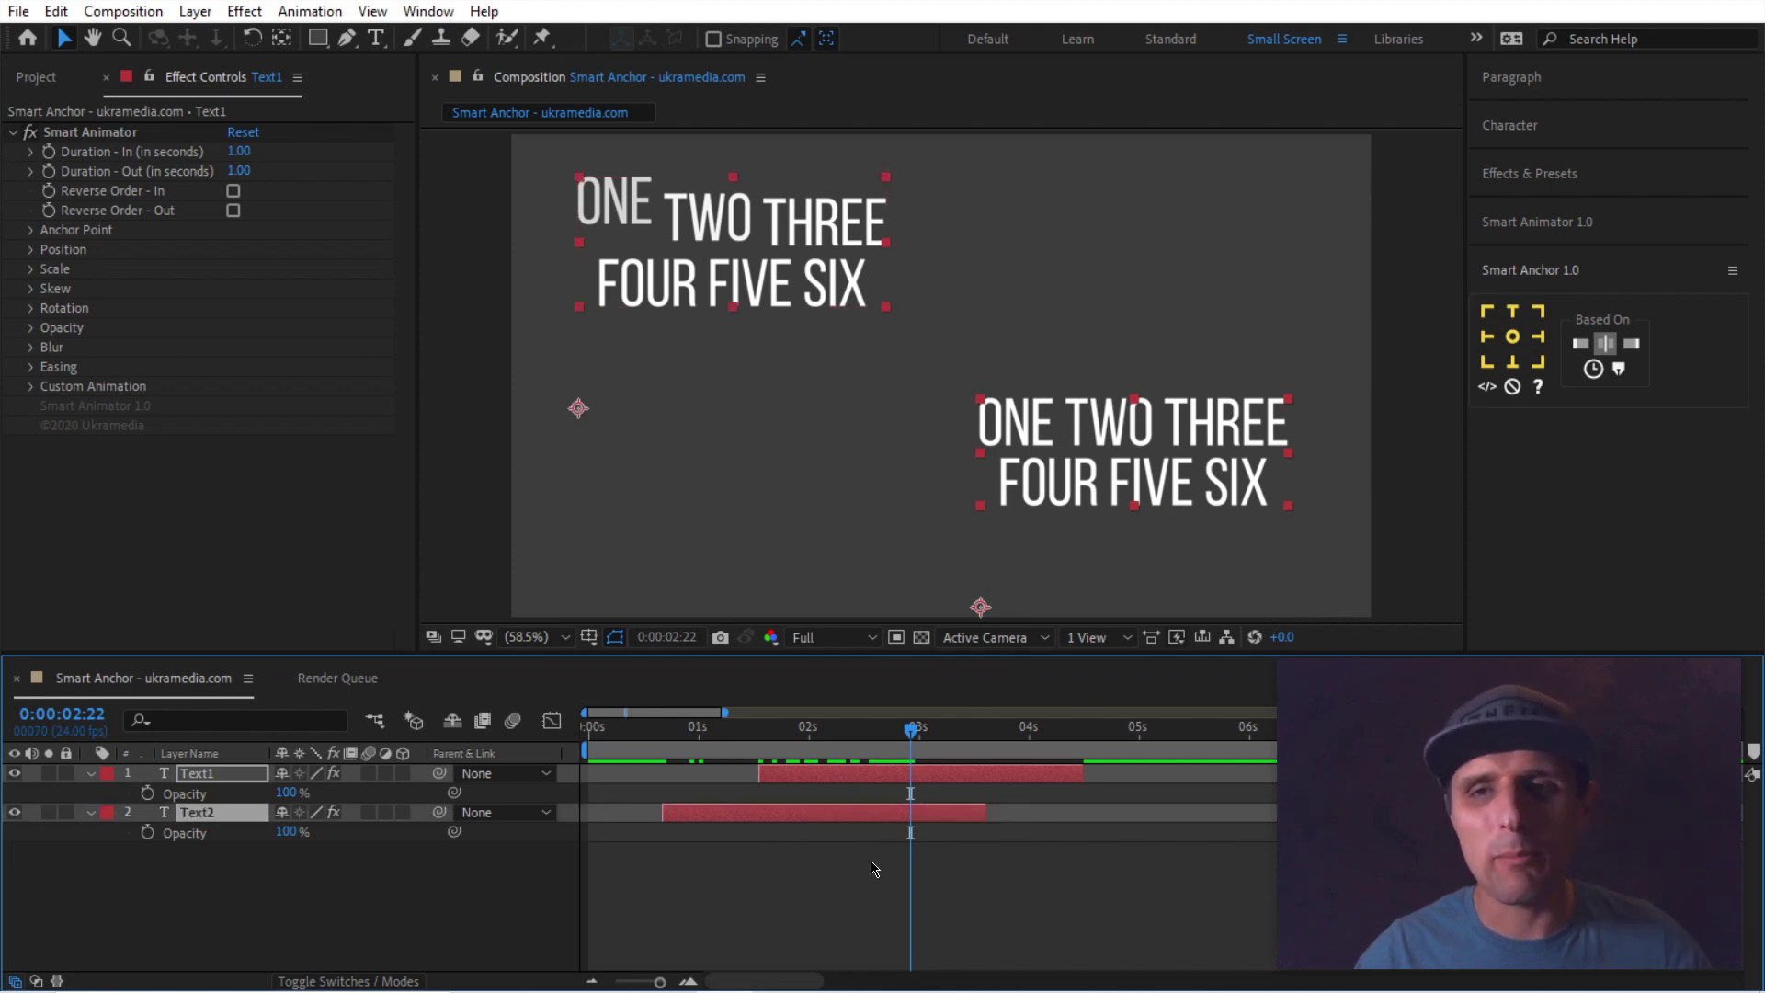
pyautogui.click(1512, 336)
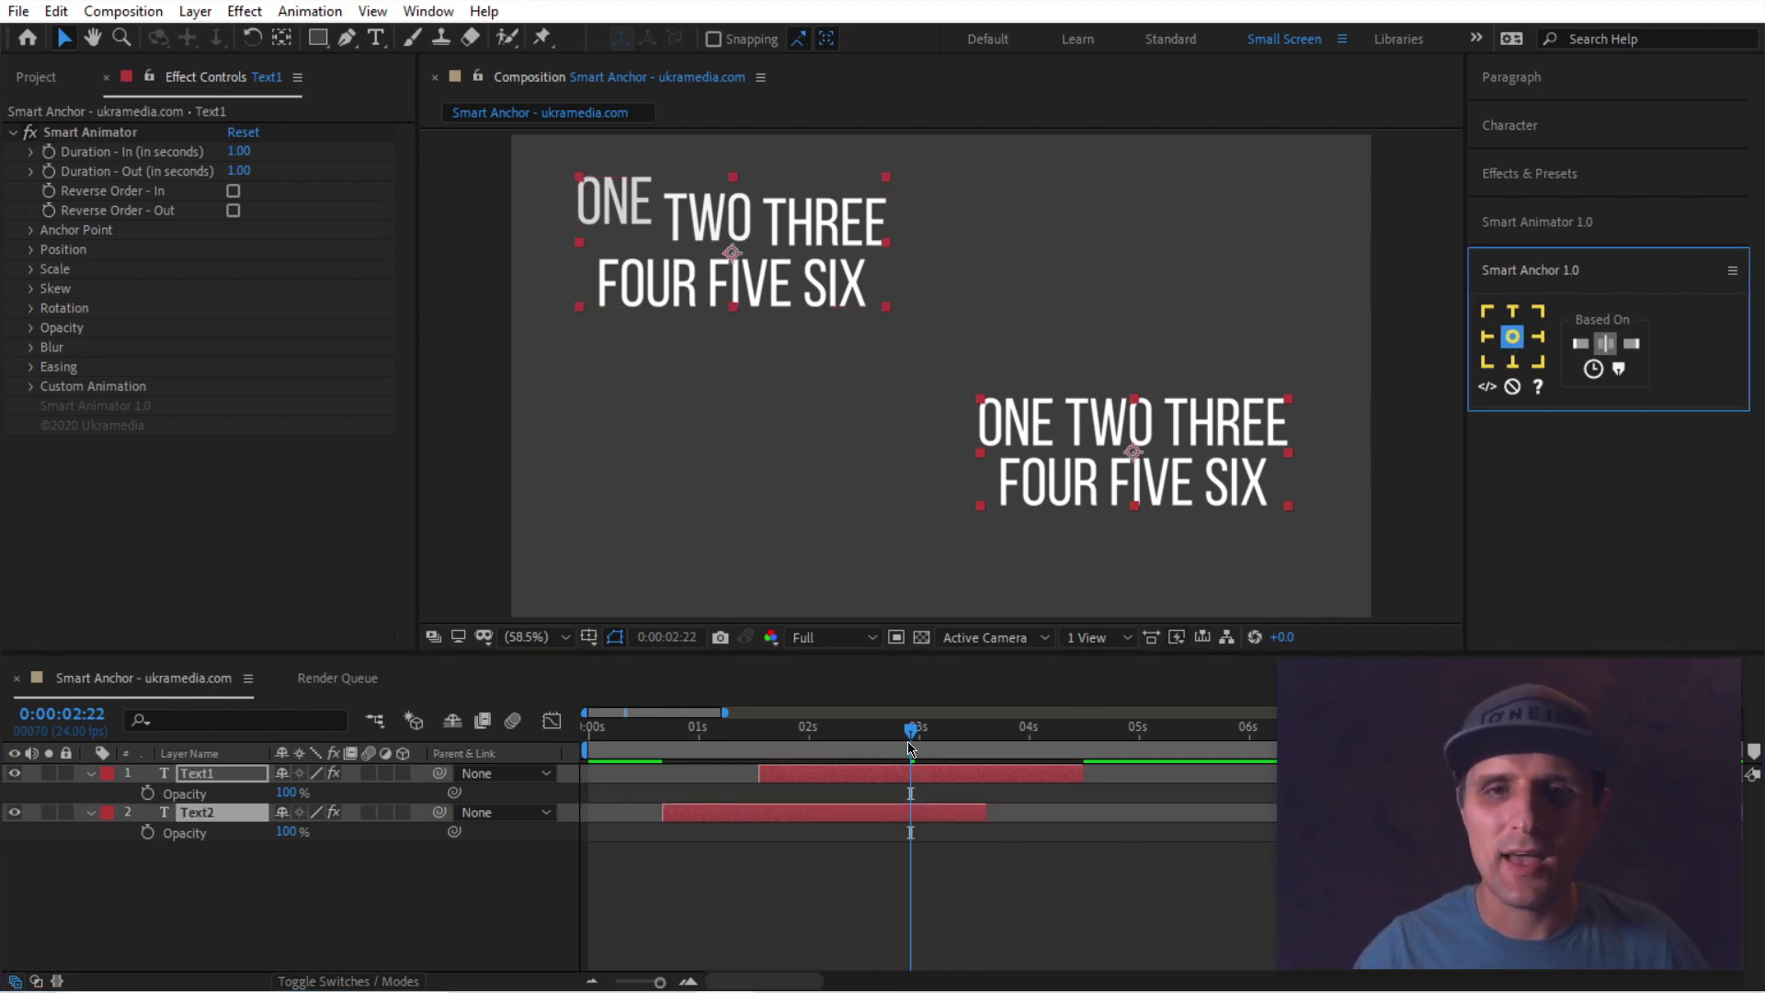
pyautogui.moveTo(910, 747); pyautogui.dragTo(769, 743)
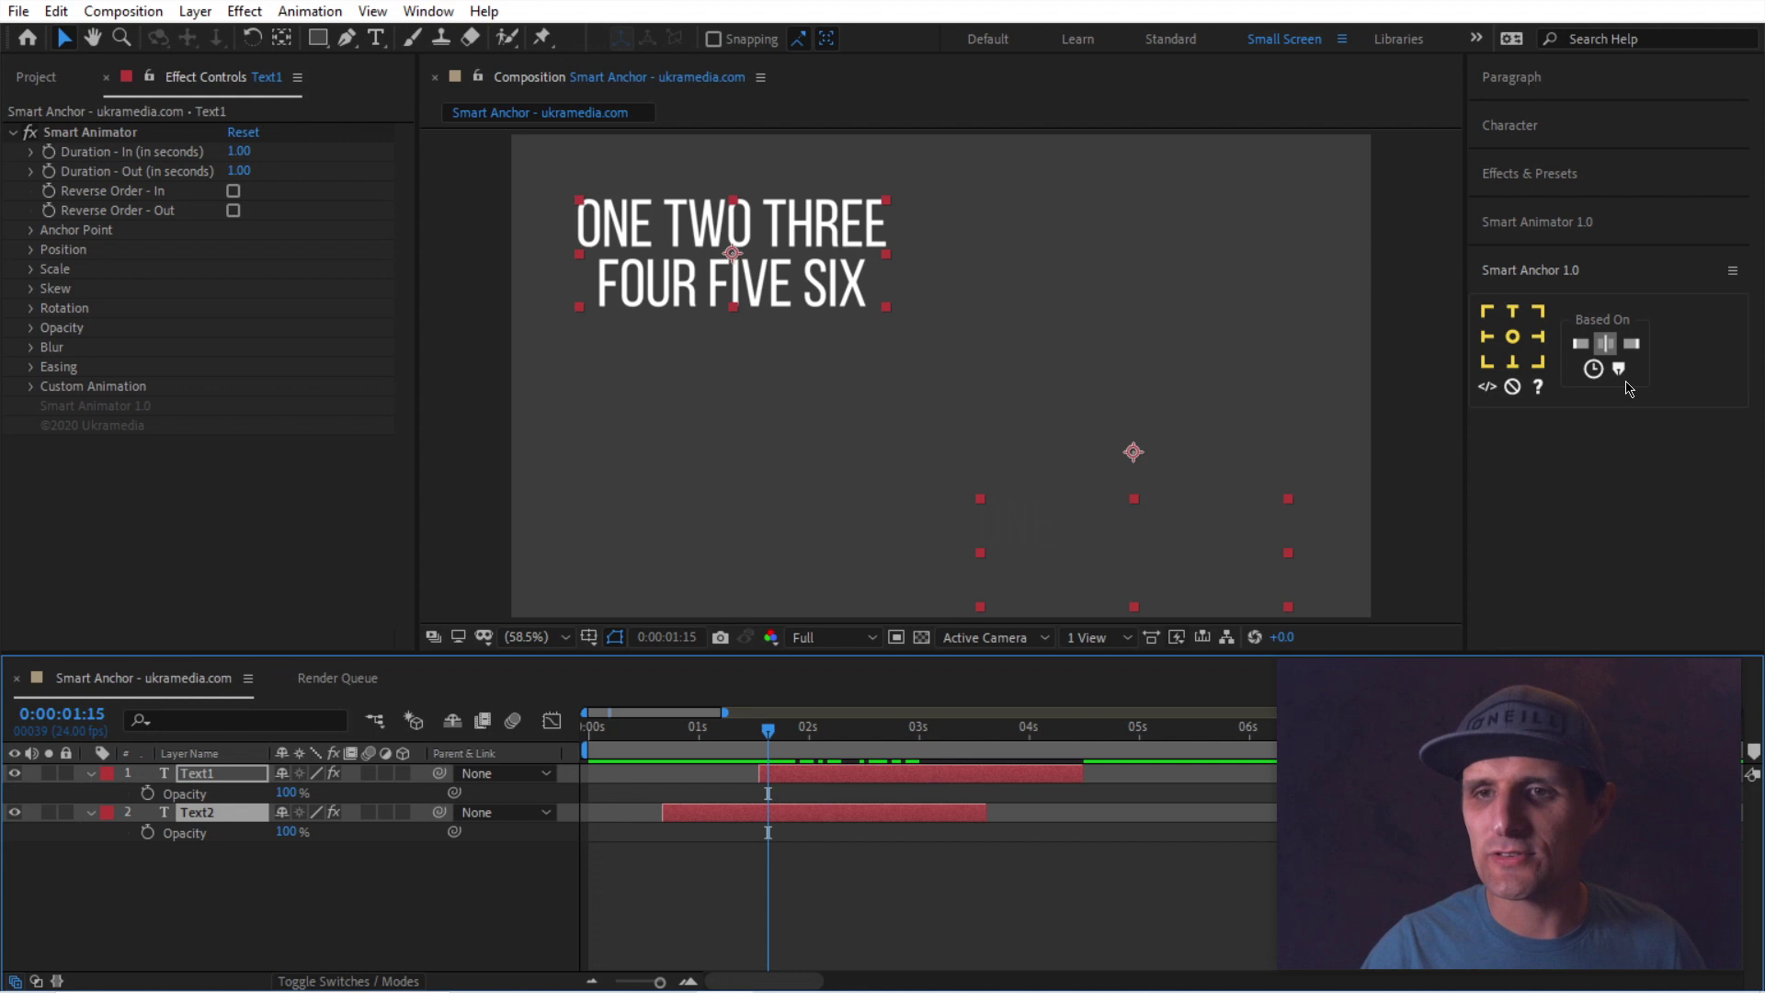
# Using the third Based On mode, move the anchors to the middle of the right edge
pyautogui.click(1636, 346)
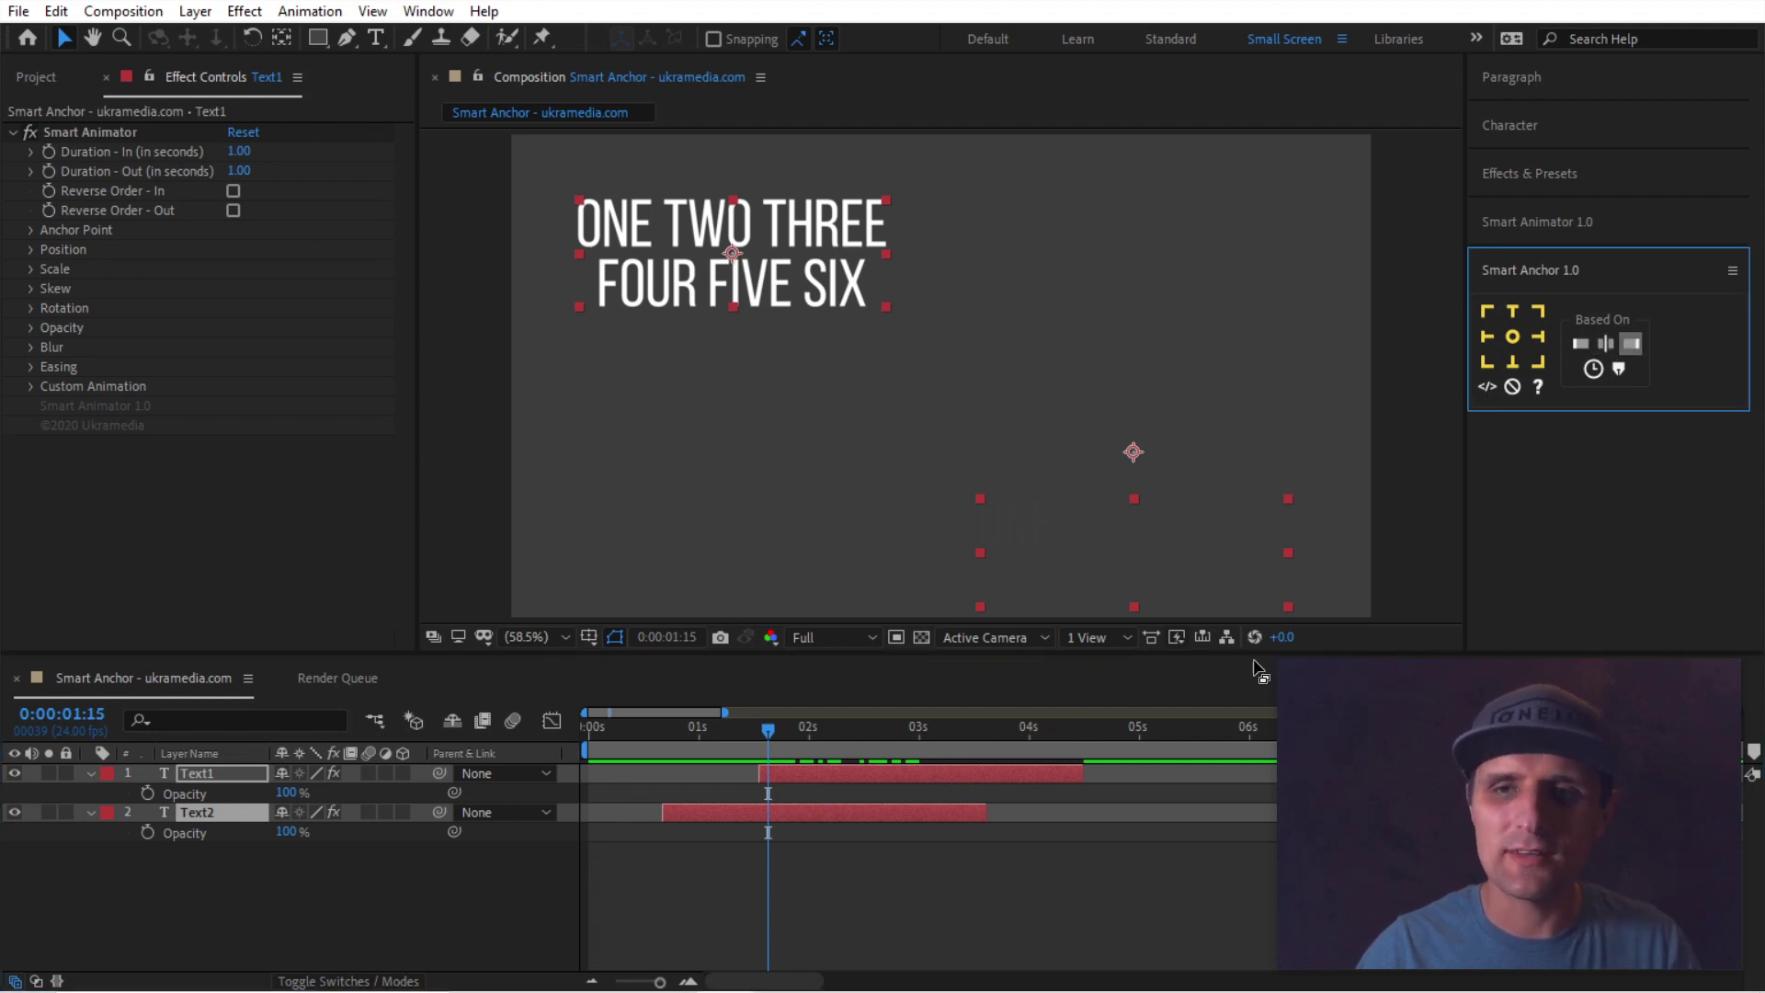
pyautogui.click(1539, 340)
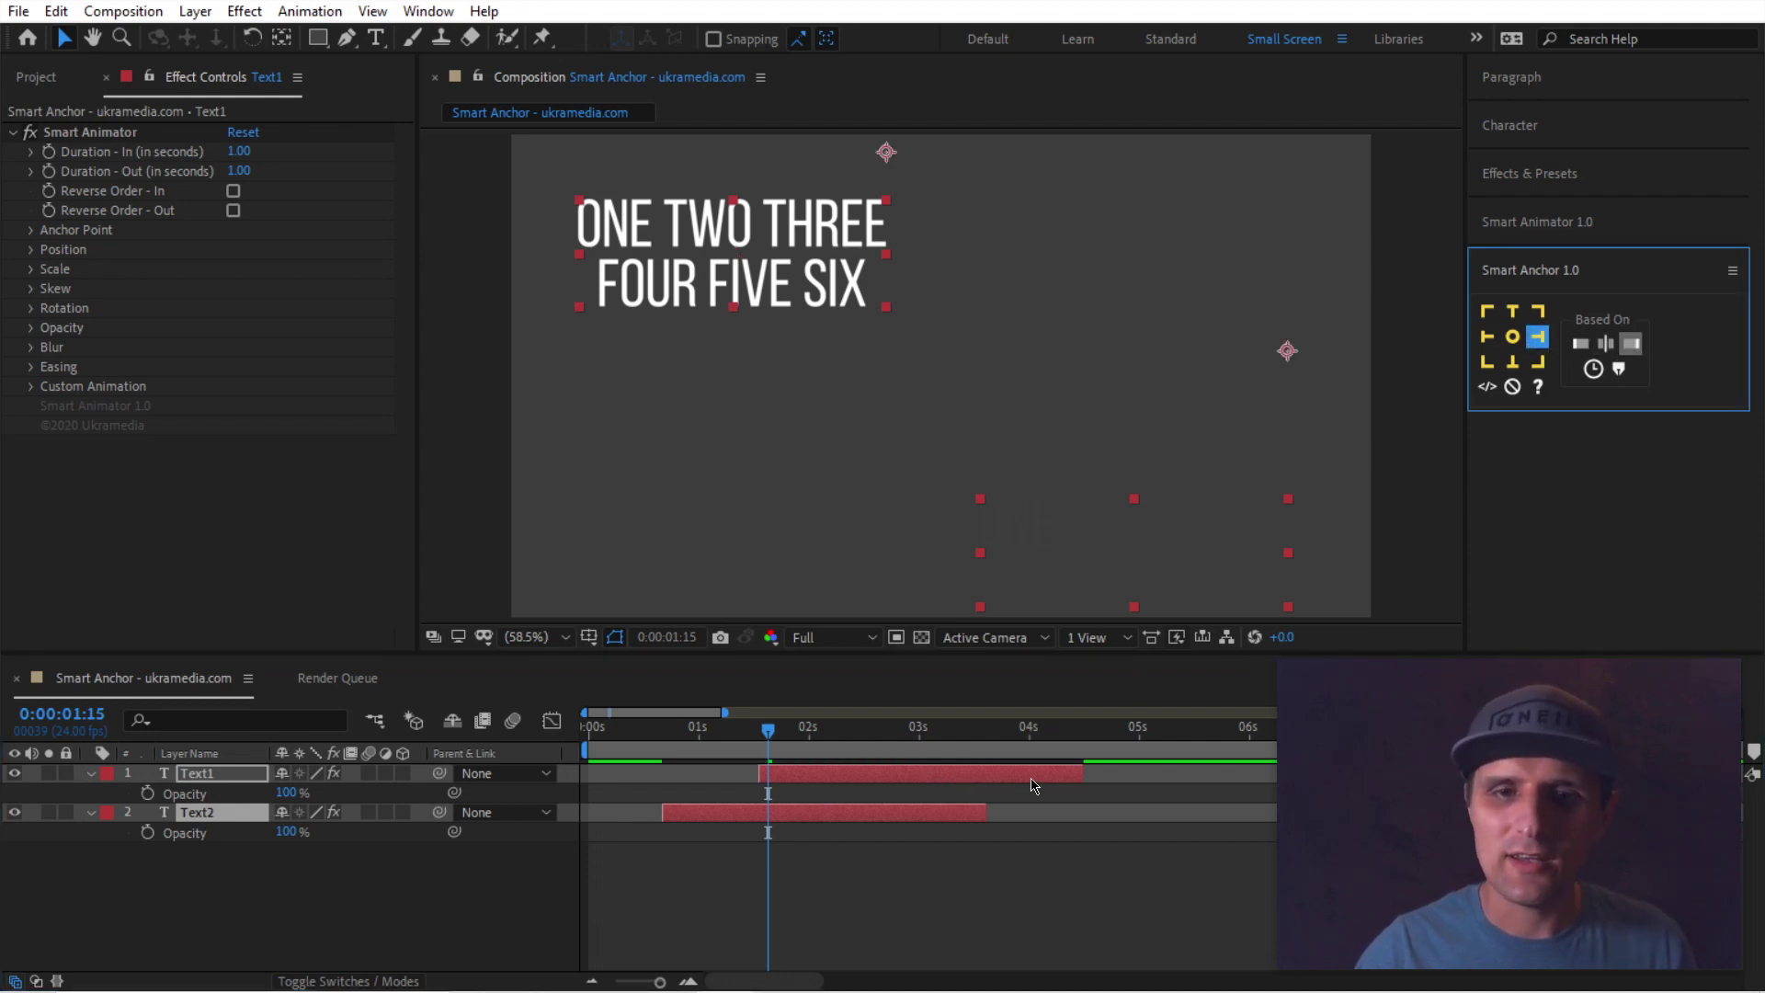
pyautogui.click(1076, 735)
pyautogui.click(1064, 781)
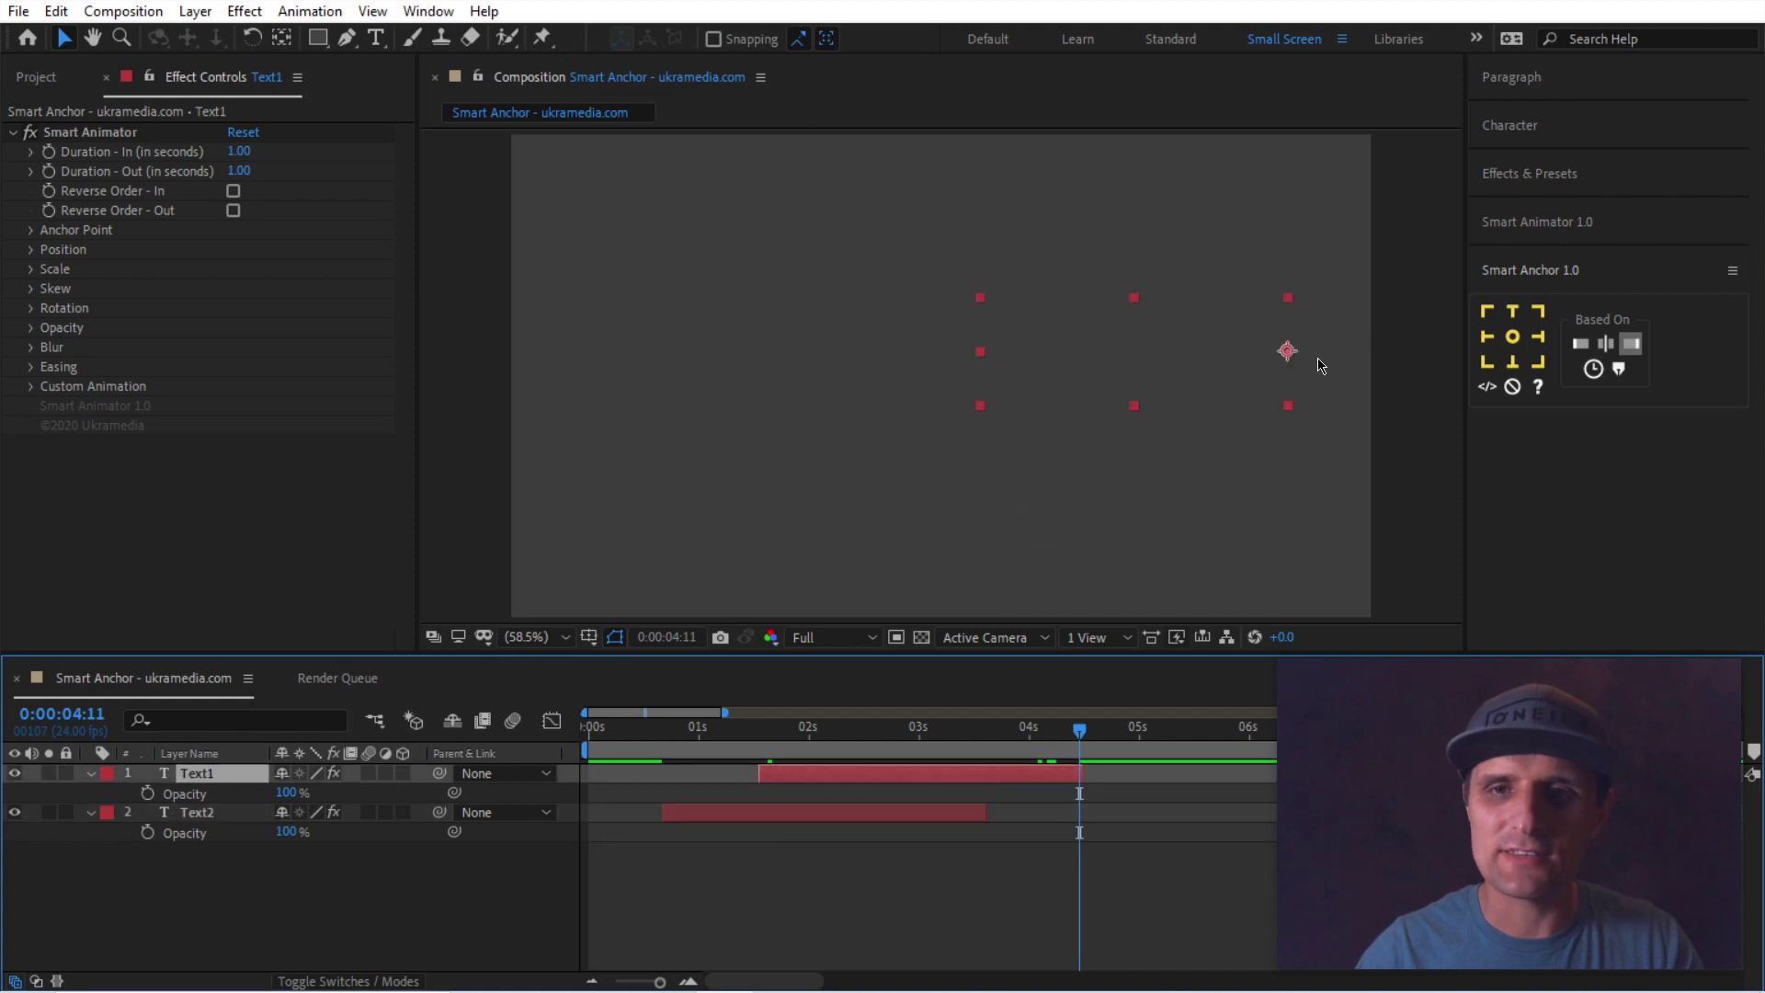
pyautogui.click(956, 819)
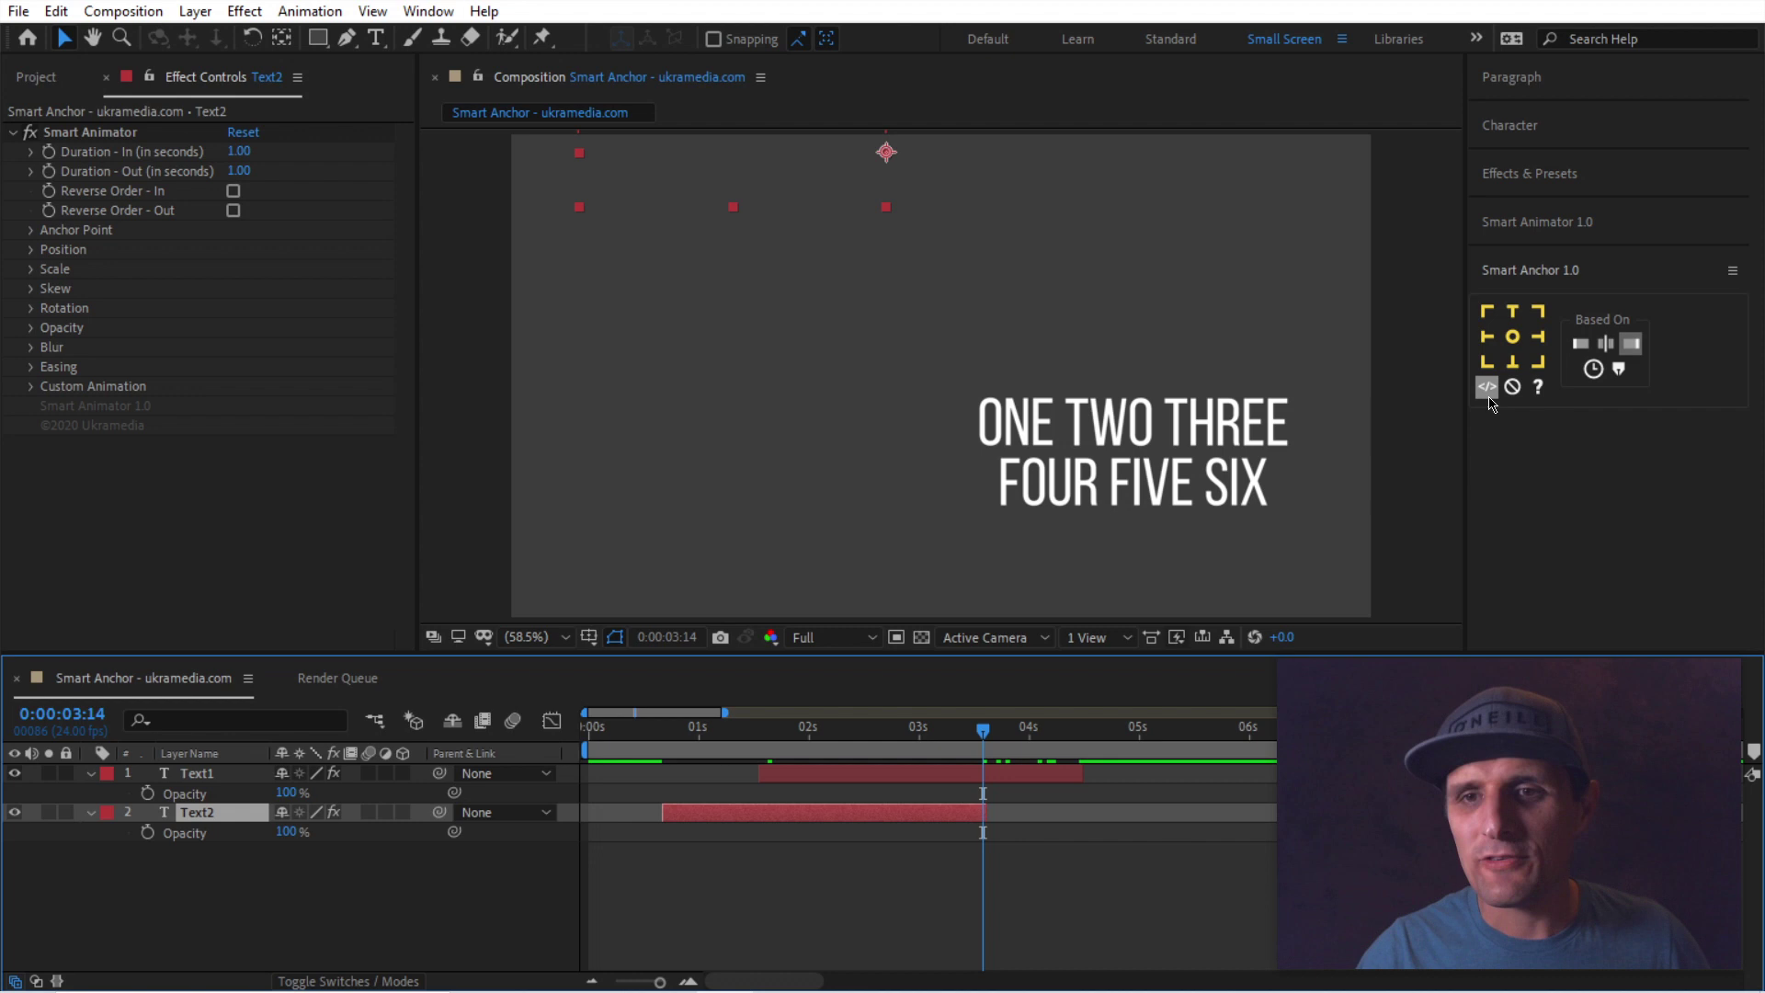
# Enable applying the anchor as an effect with the </> toggle and preview the animation
pyautogui.click(1490, 395)
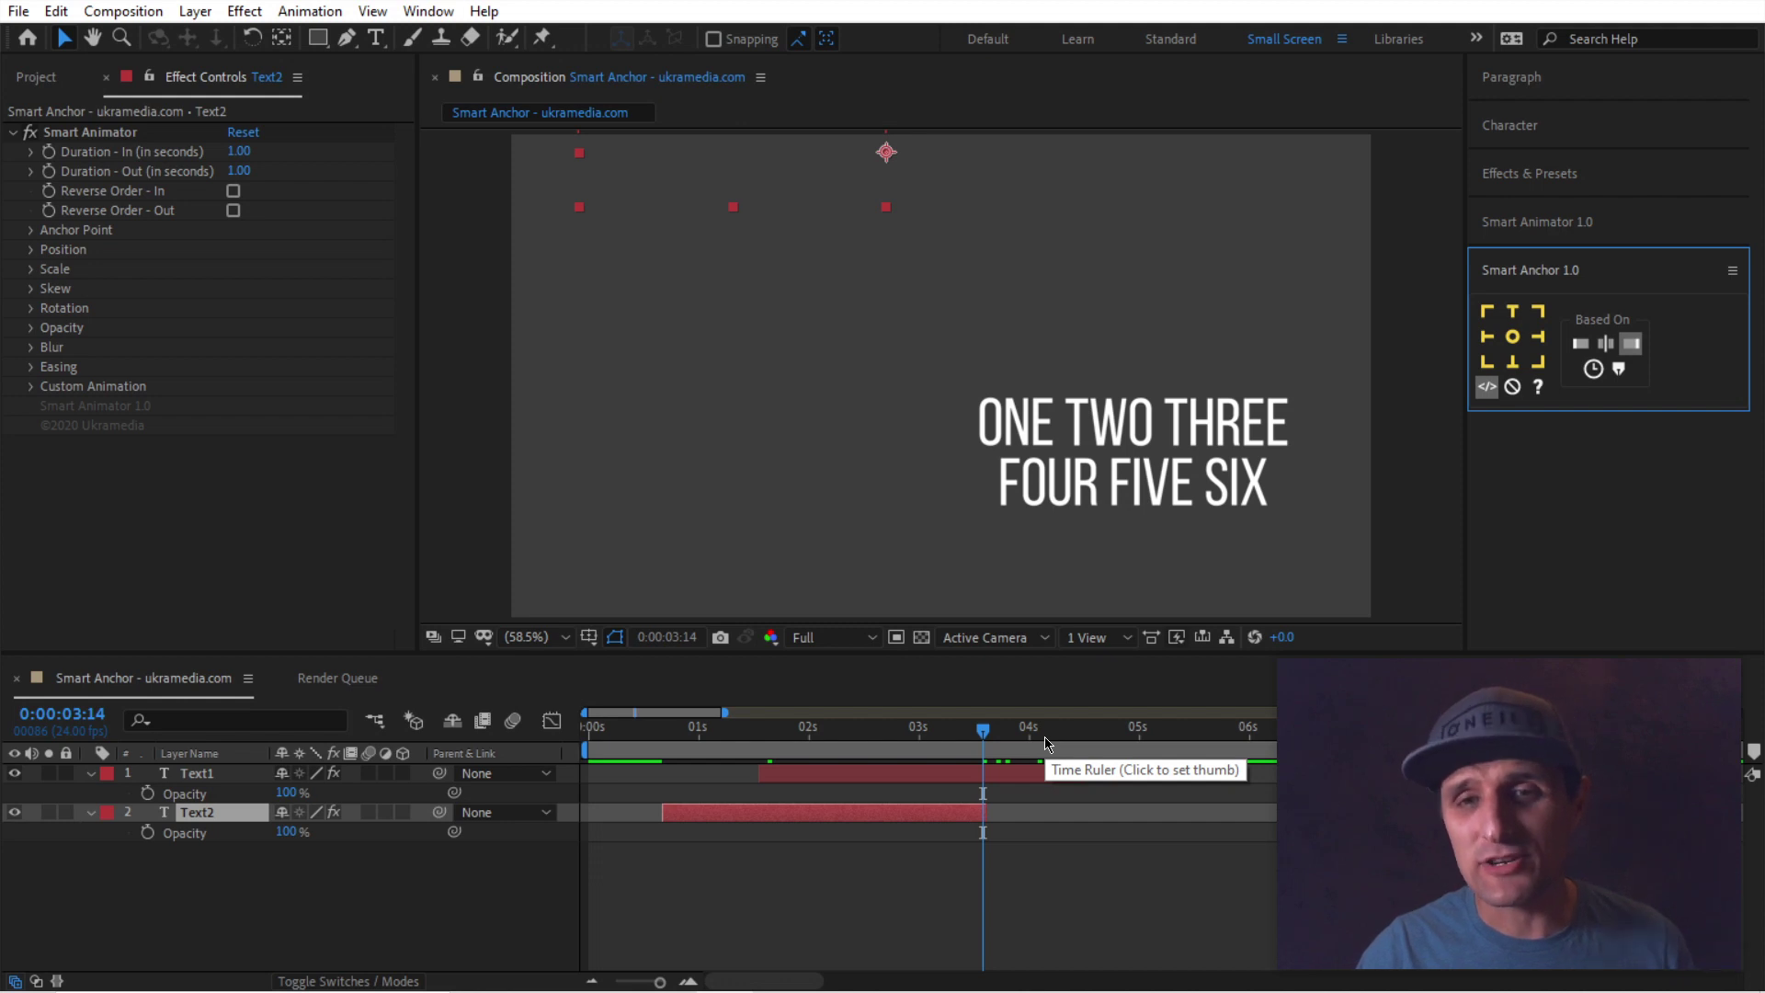
pyautogui.click(907, 861)
pyautogui.press('space')
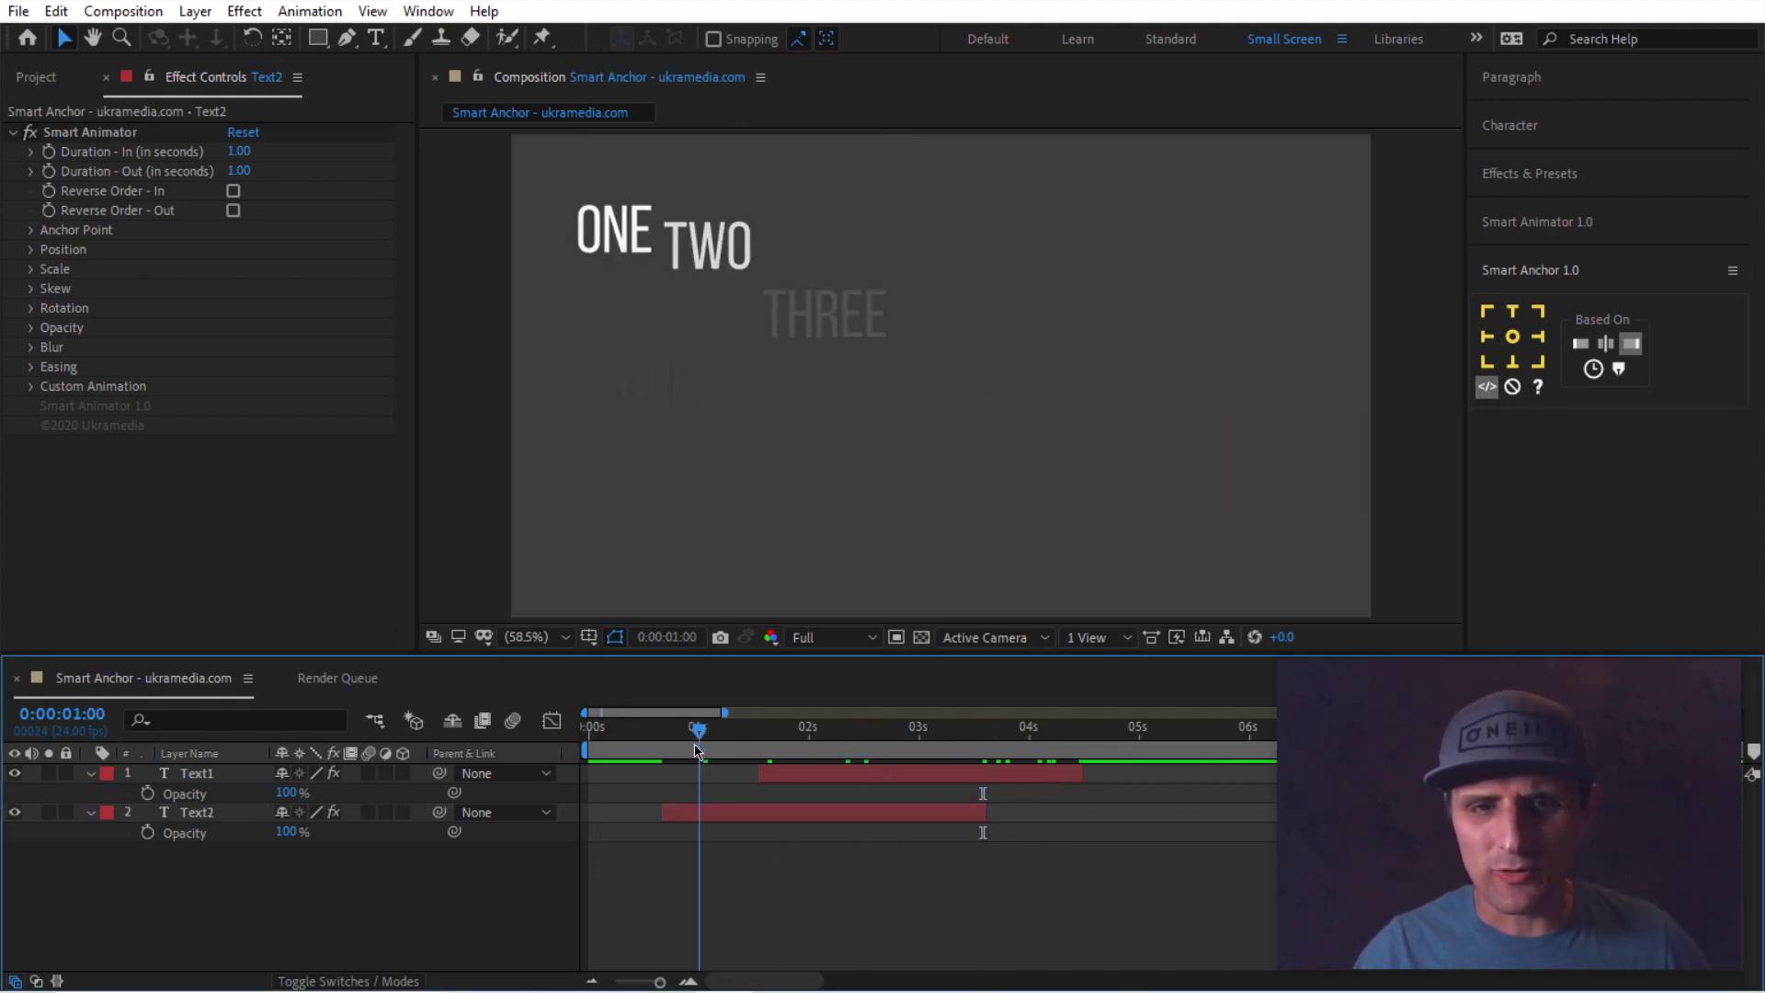
# Select Text2 at 0:00:01:00 and set Based On to Current Time (Animated)
pyautogui.click(728, 811)
pyautogui.moveTo(690, 731); pyautogui.dragTo(719, 732)
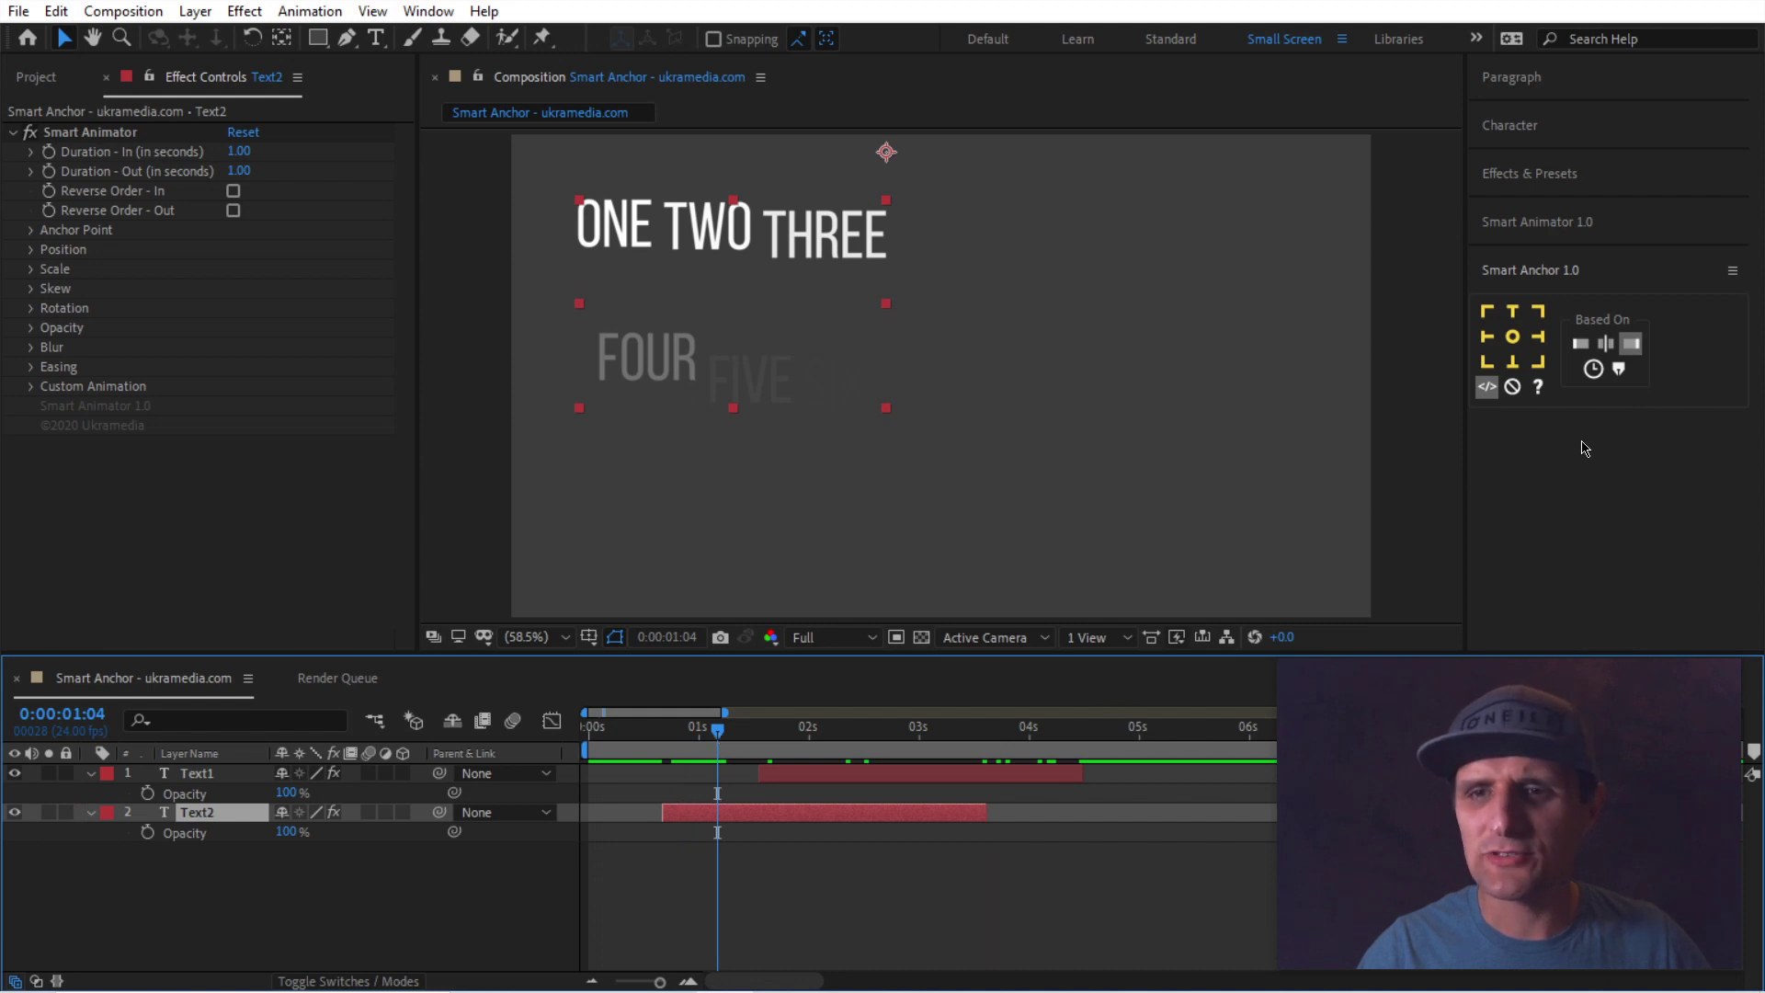
pyautogui.click(1596, 375)
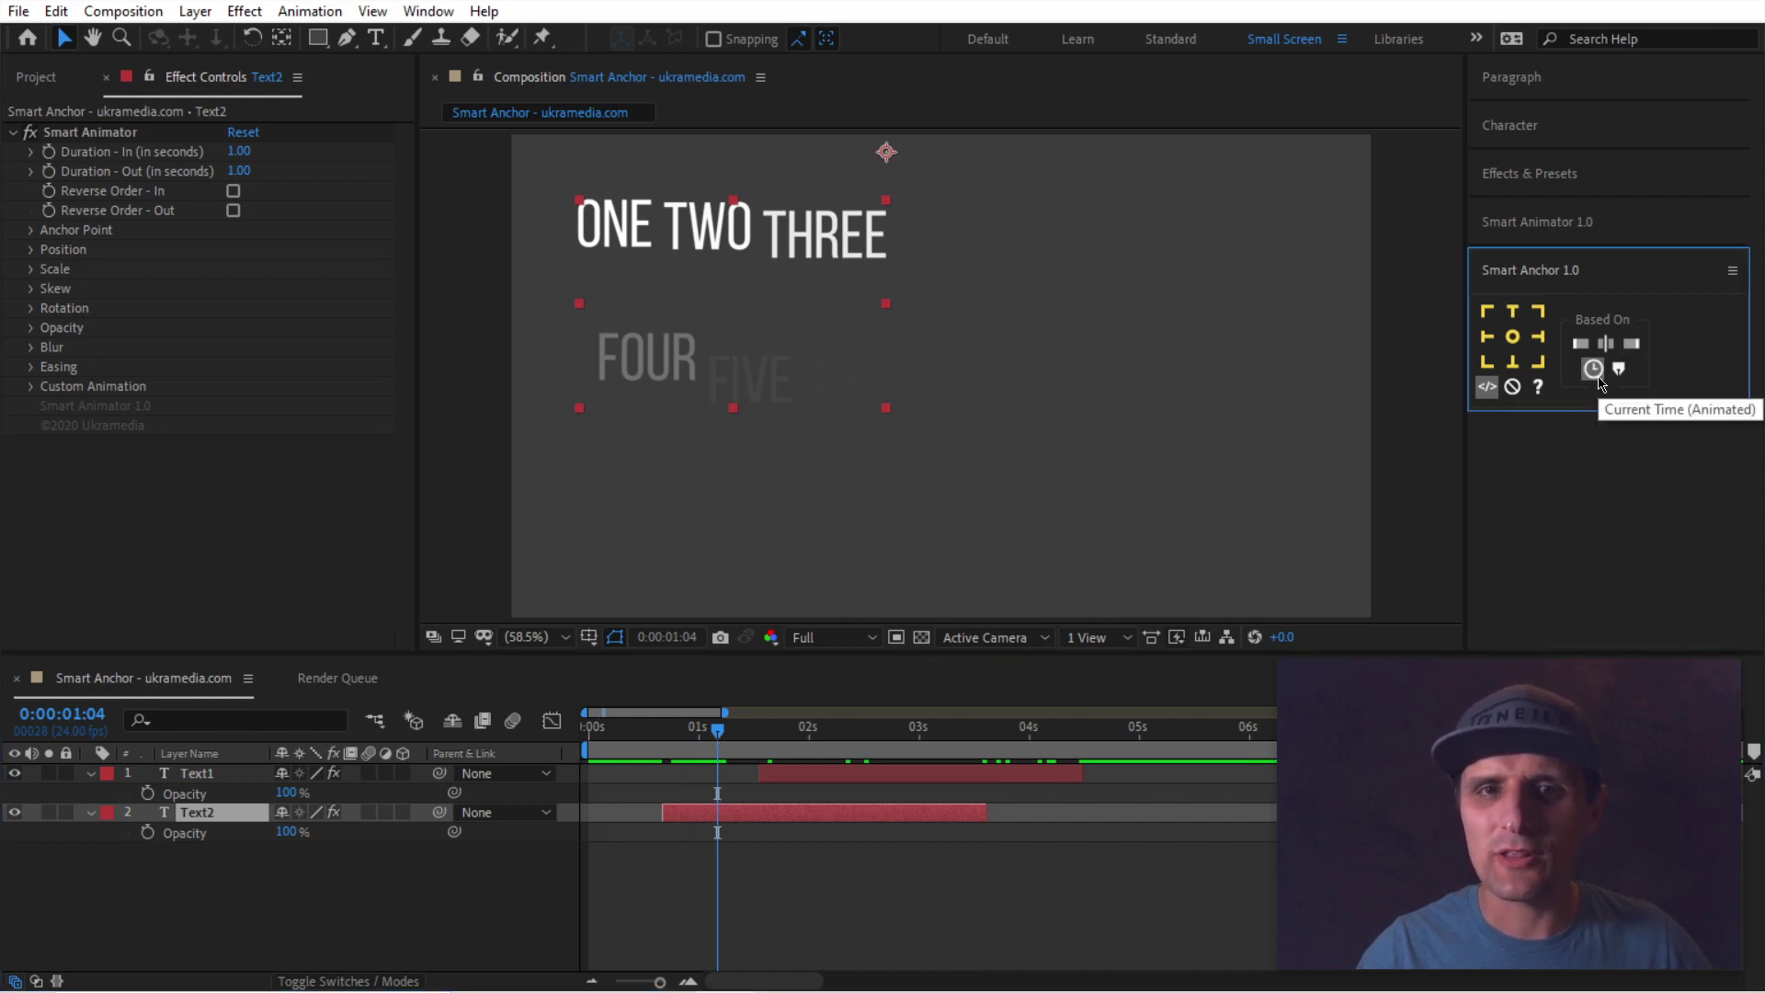
pyautogui.click(717, 734)
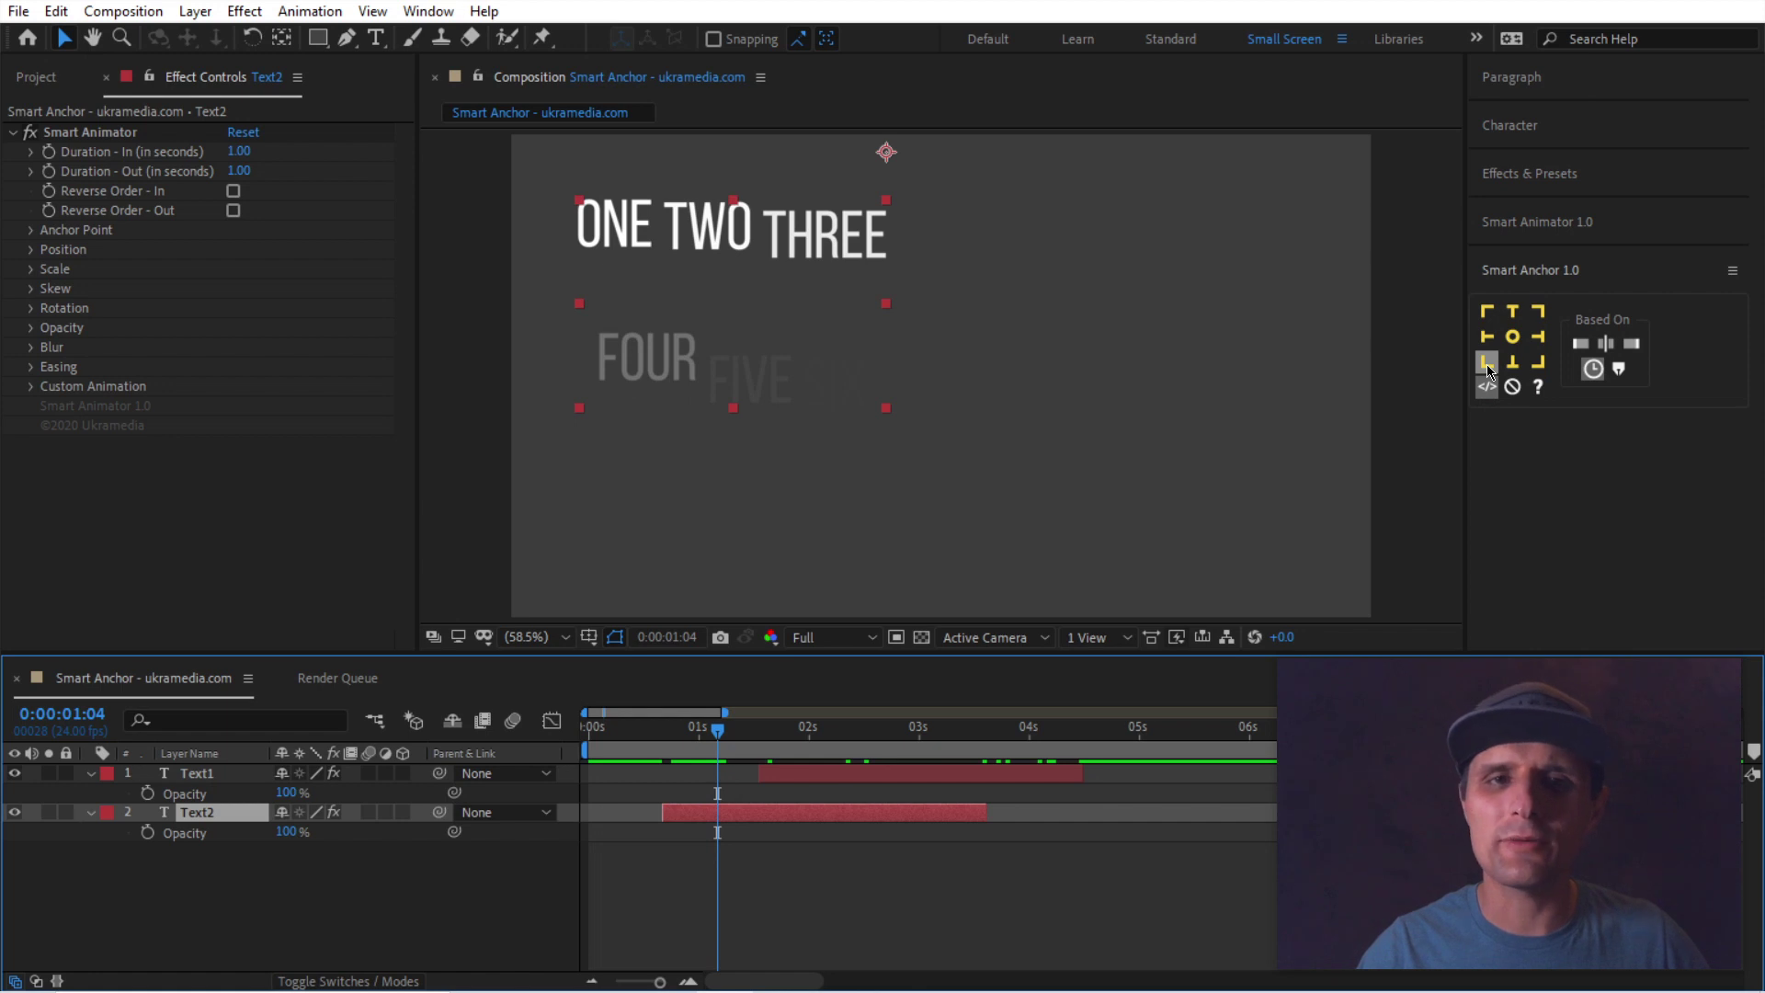
# Add a bottom-left Smart Anchor effect to Text2, keeping X Anchor Point at Left
pyautogui.click(1489, 367)
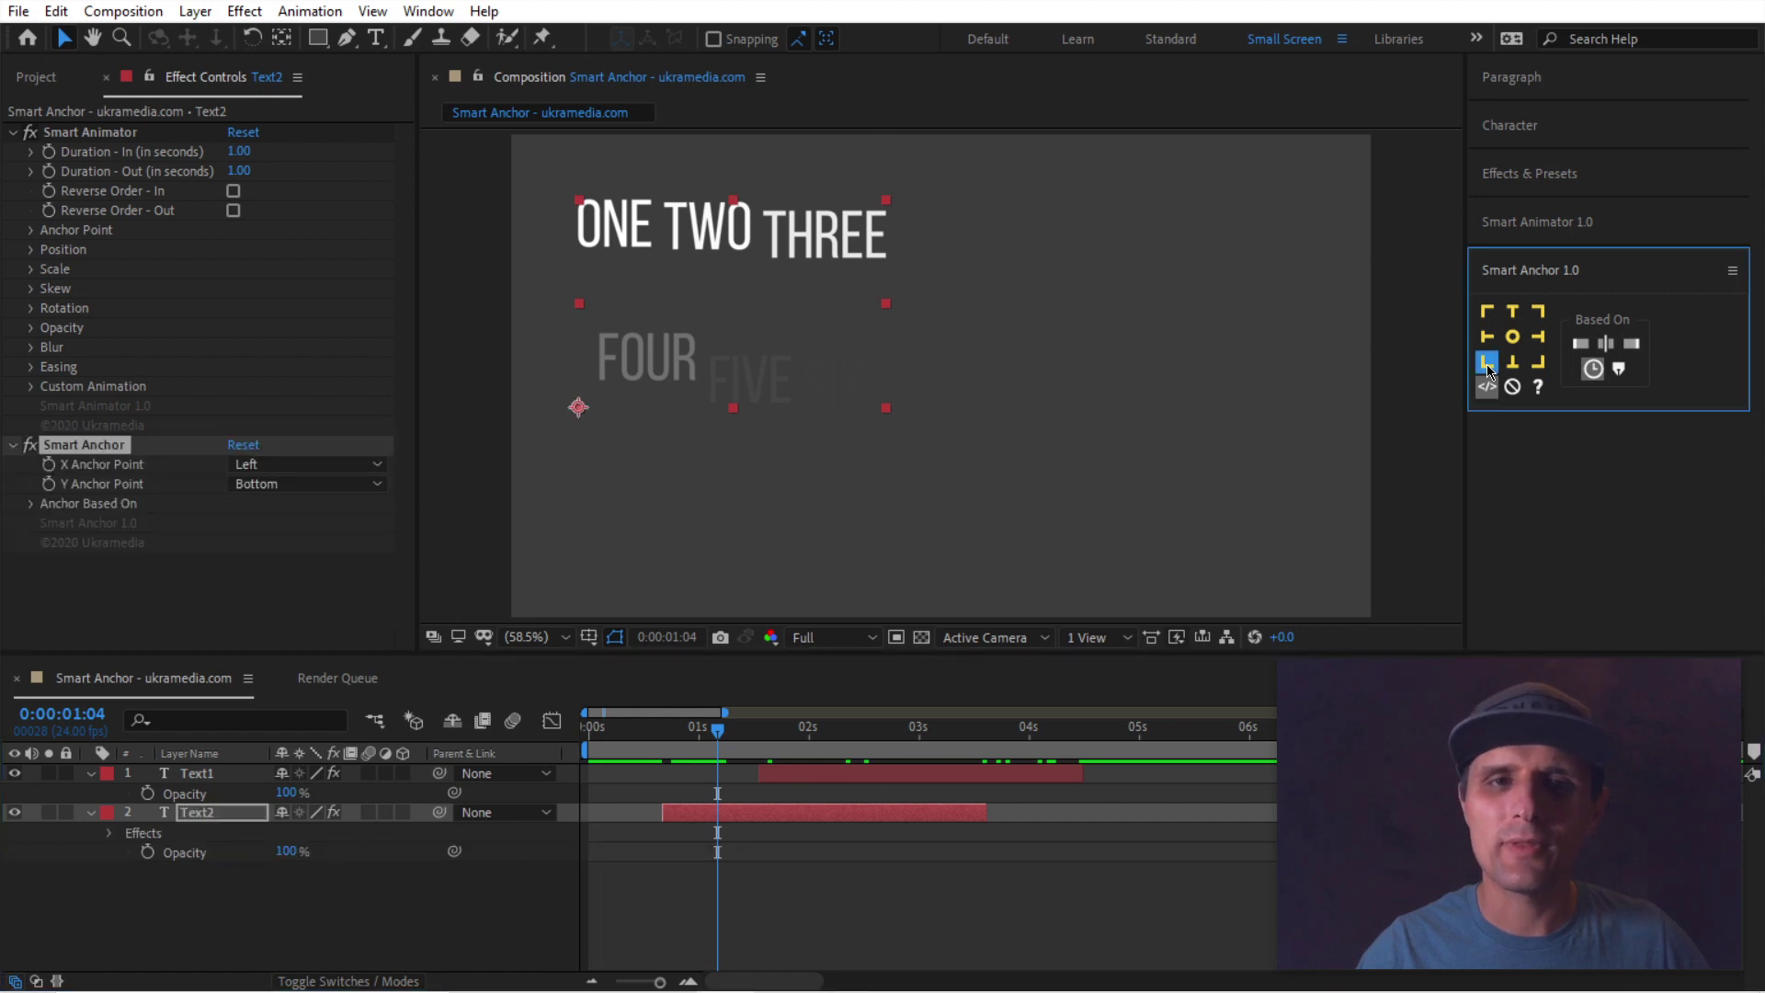
pyautogui.click(719, 816)
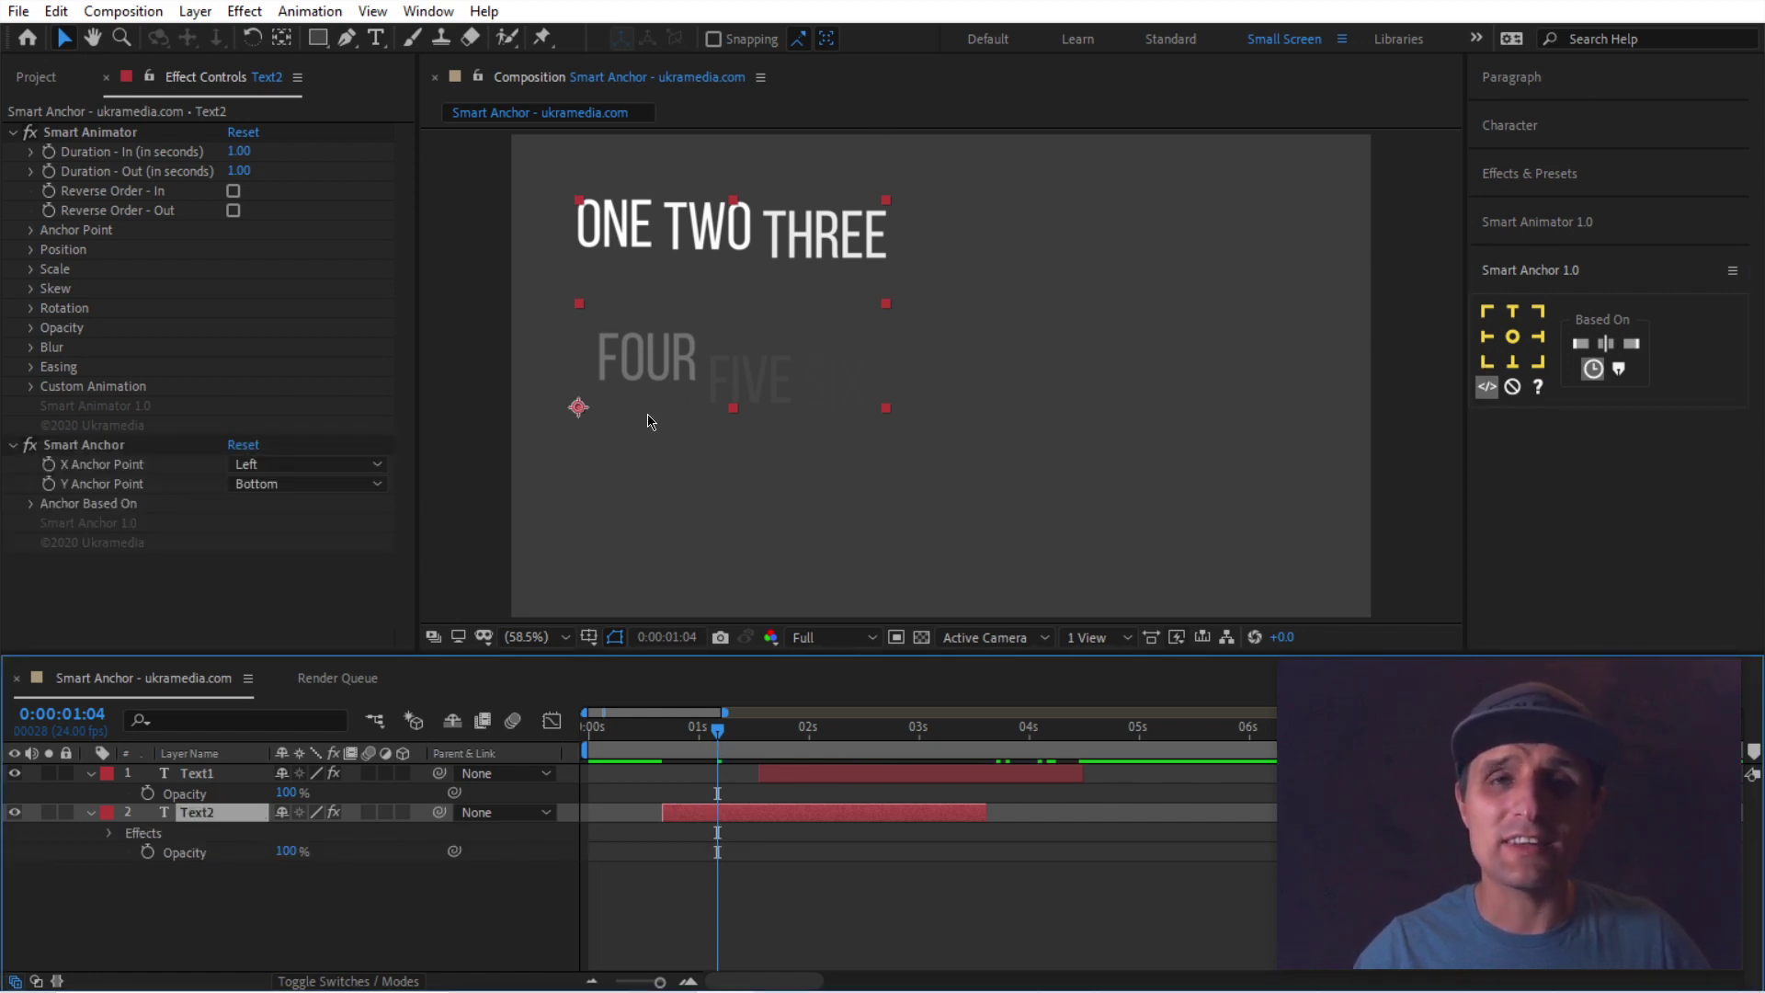
pyautogui.moveTo(724, 747); pyautogui.dragTo(789, 733)
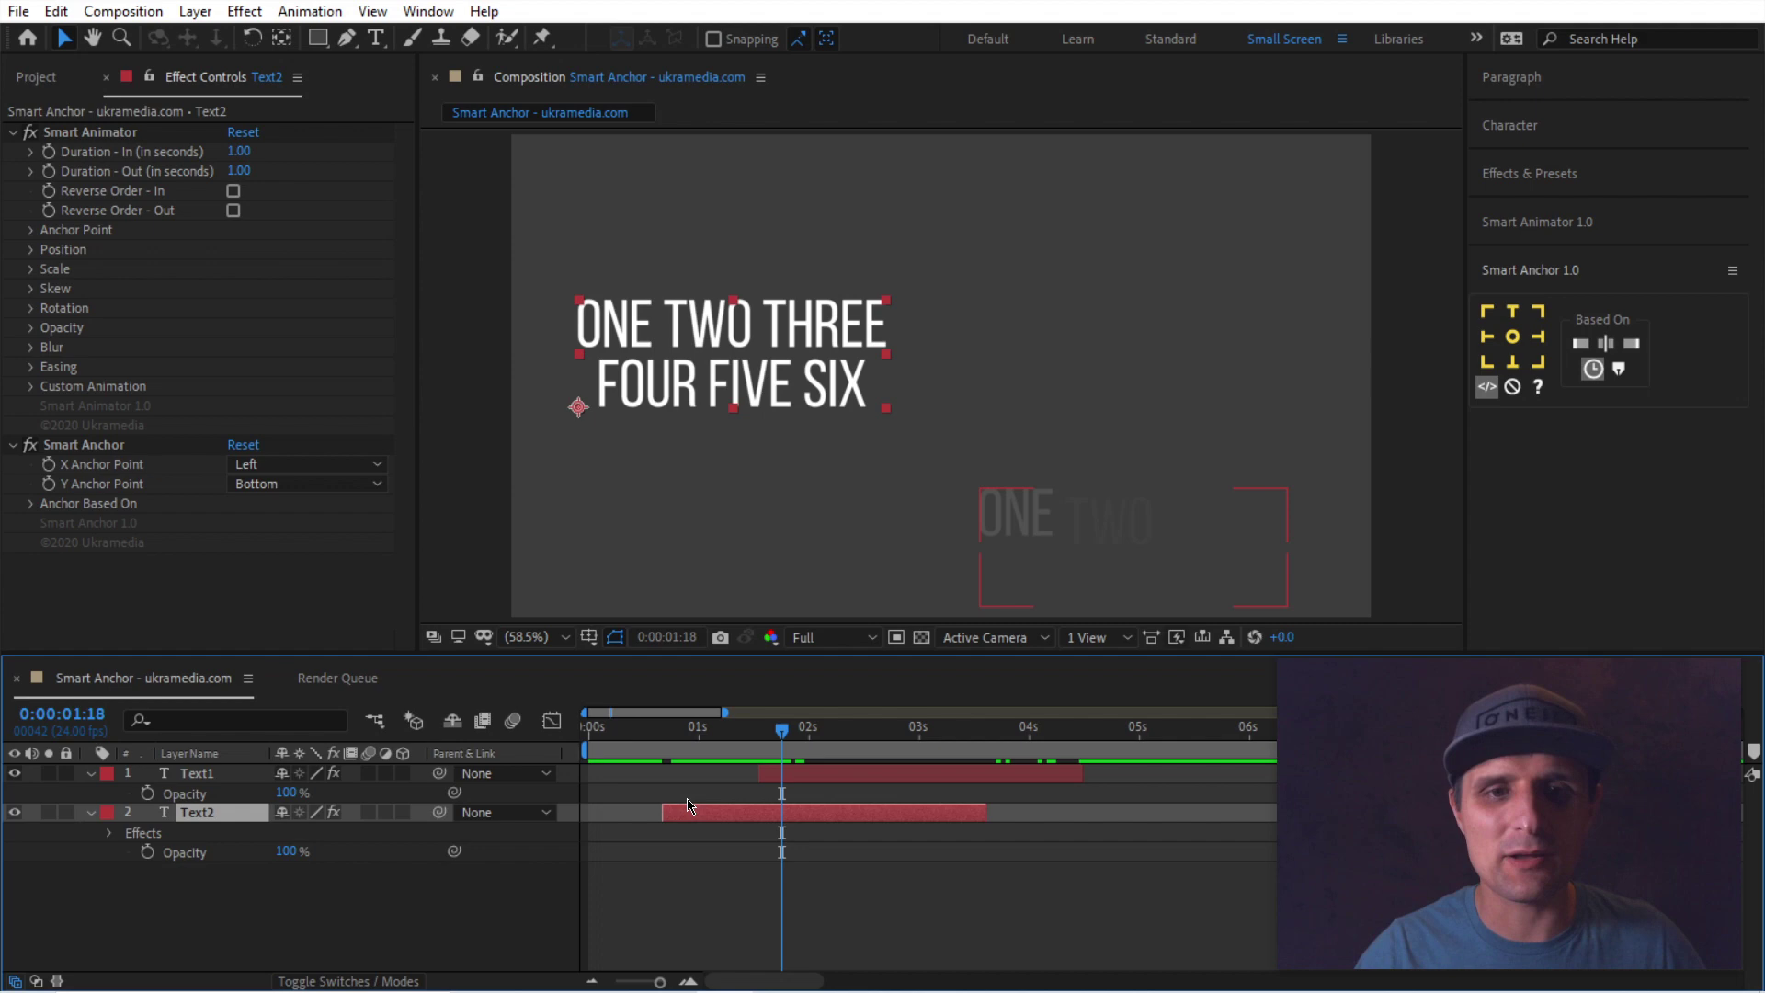
pyautogui.click(259, 466)
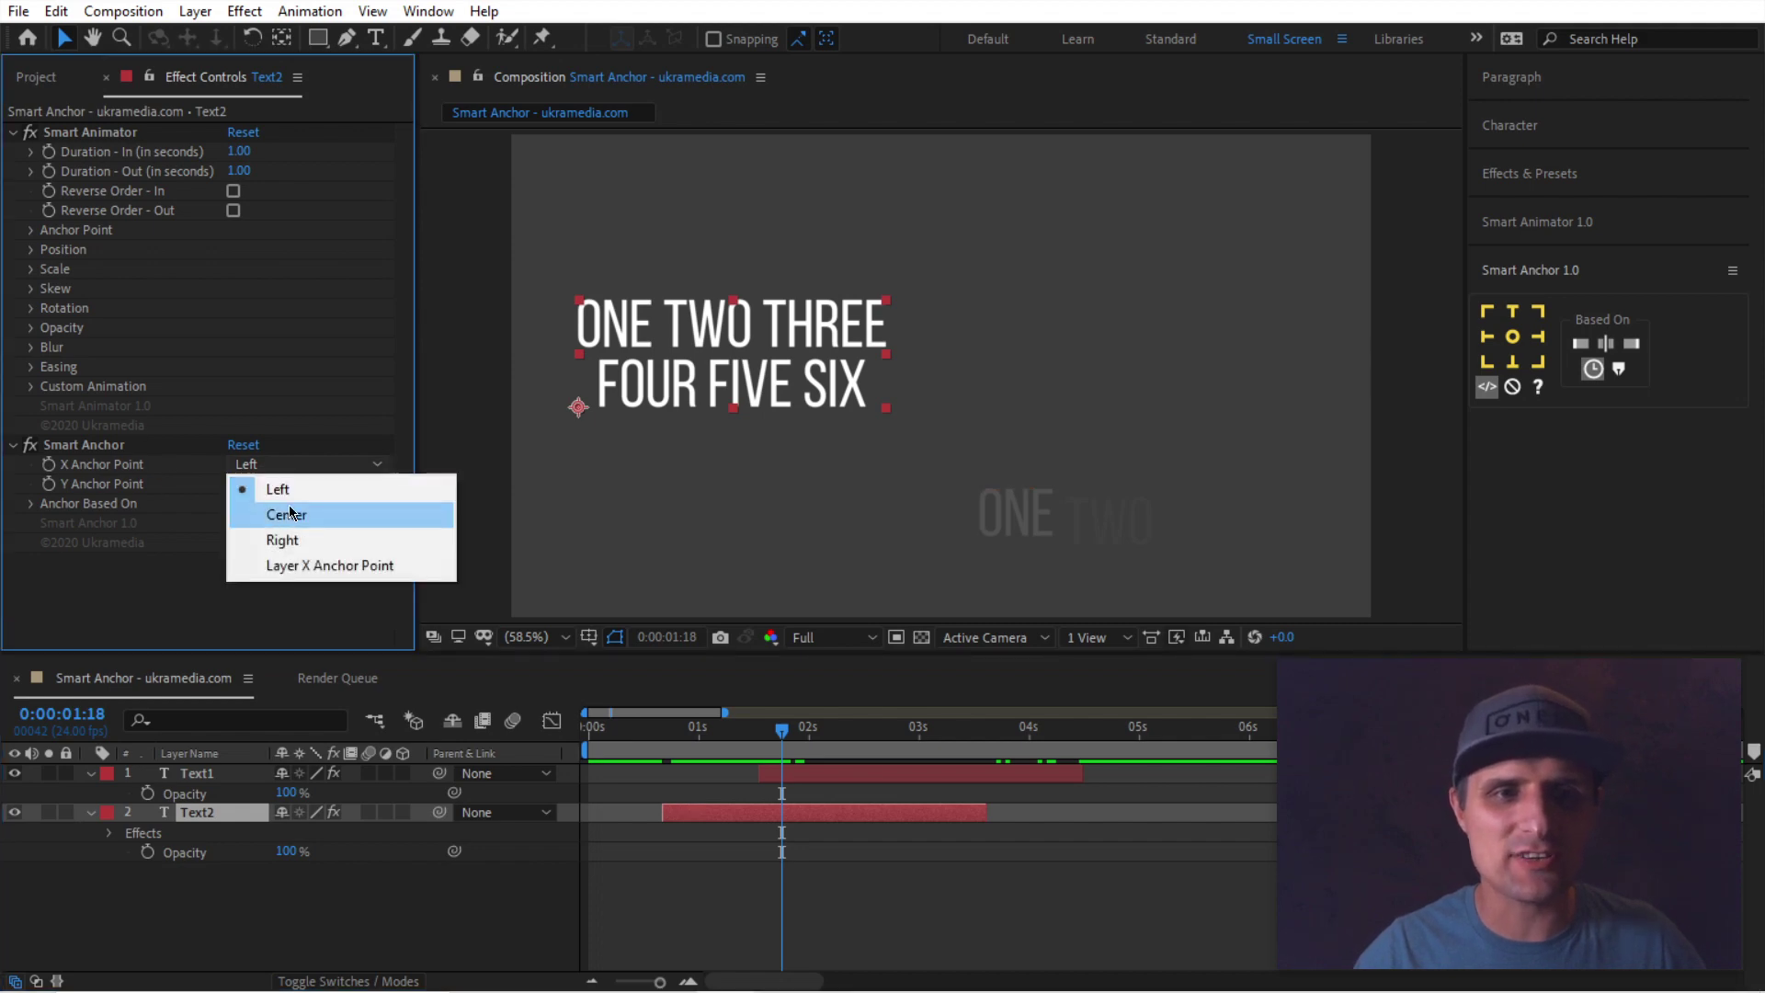
pyautogui.click(181, 583)
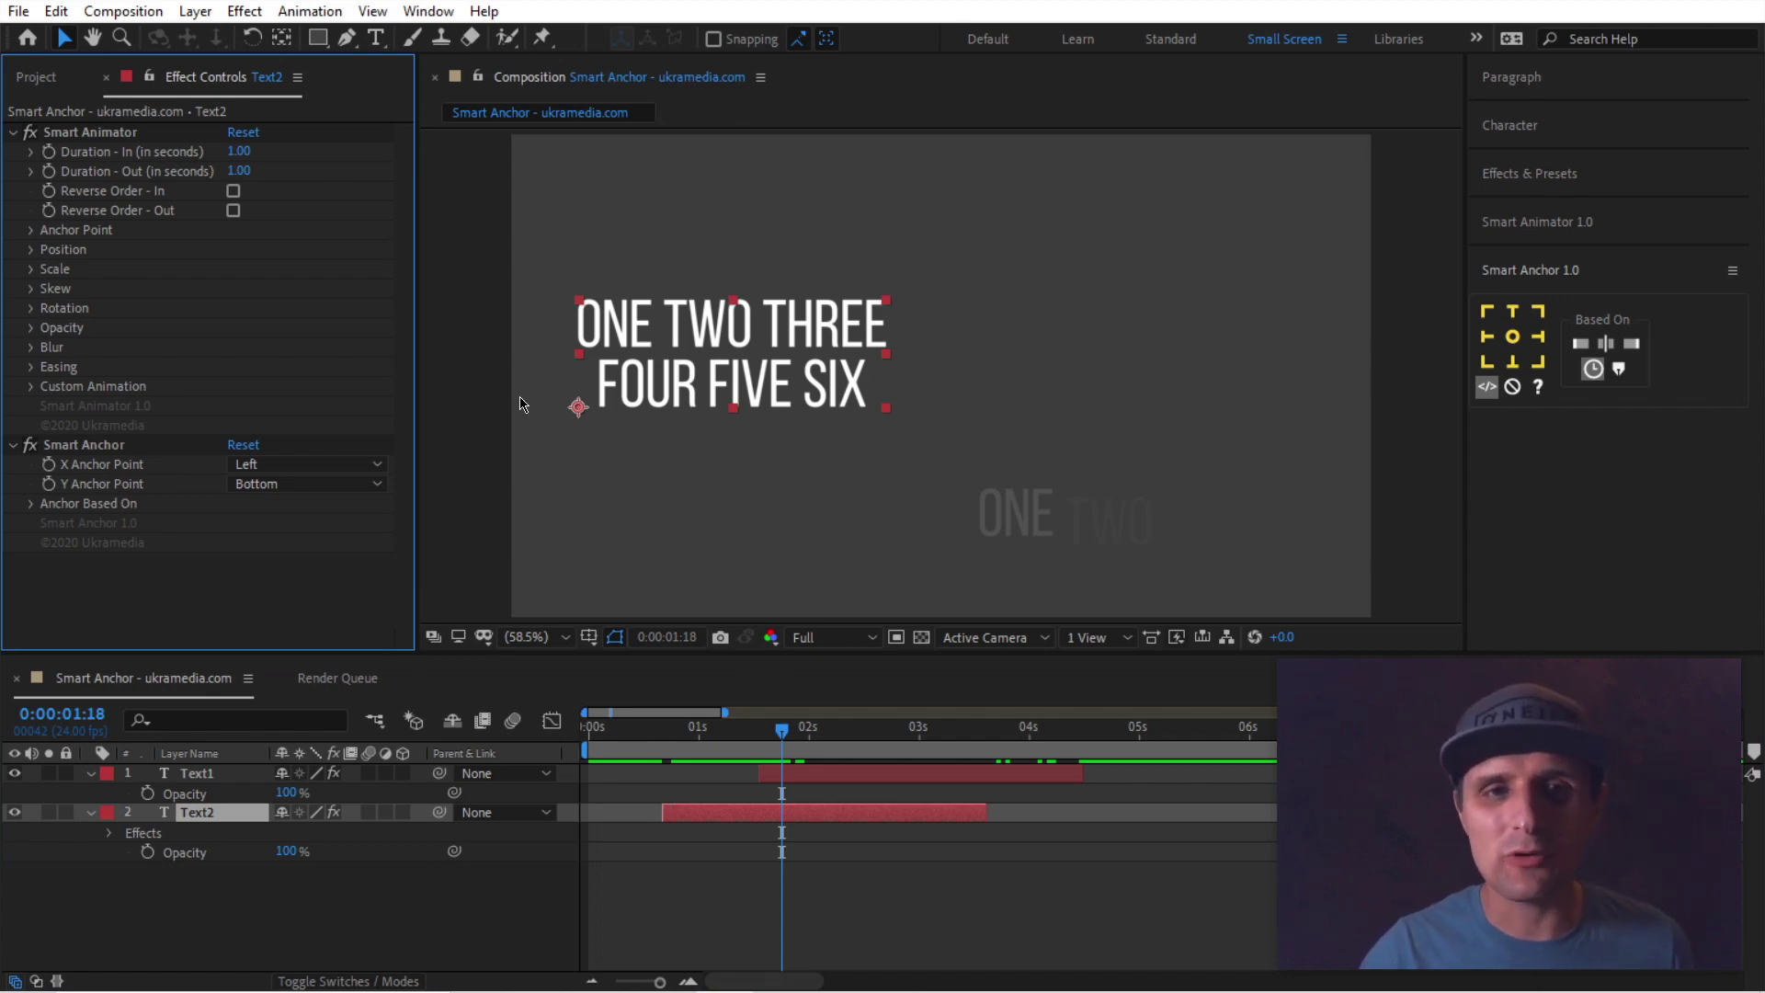
# Move Text2's anchor to bottom-right, then top-right (X Right, Y Top), scrubbing to check each
pyautogui.click(1539, 364)
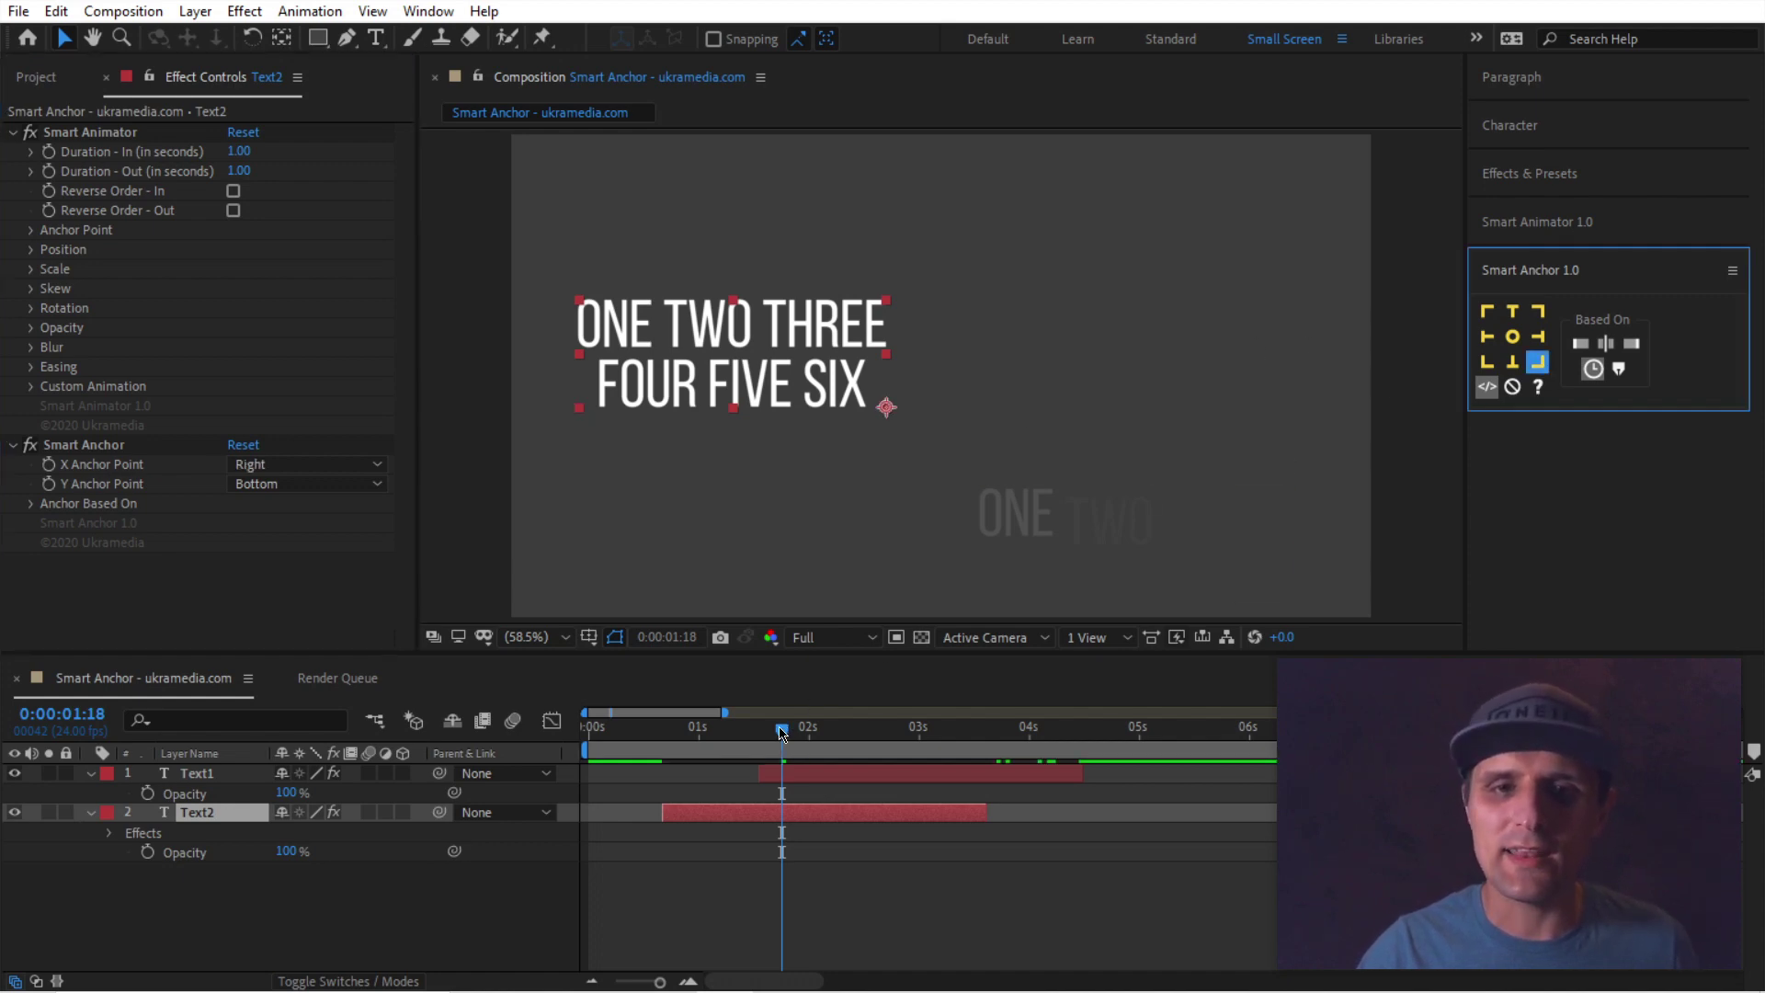
pyautogui.moveTo(782, 732)
pyautogui.mouseDown()
pyautogui.moveTo(680, 732)
pyautogui.moveTo(778, 732)
pyautogui.mouseUp()
pyautogui.click(1538, 311)
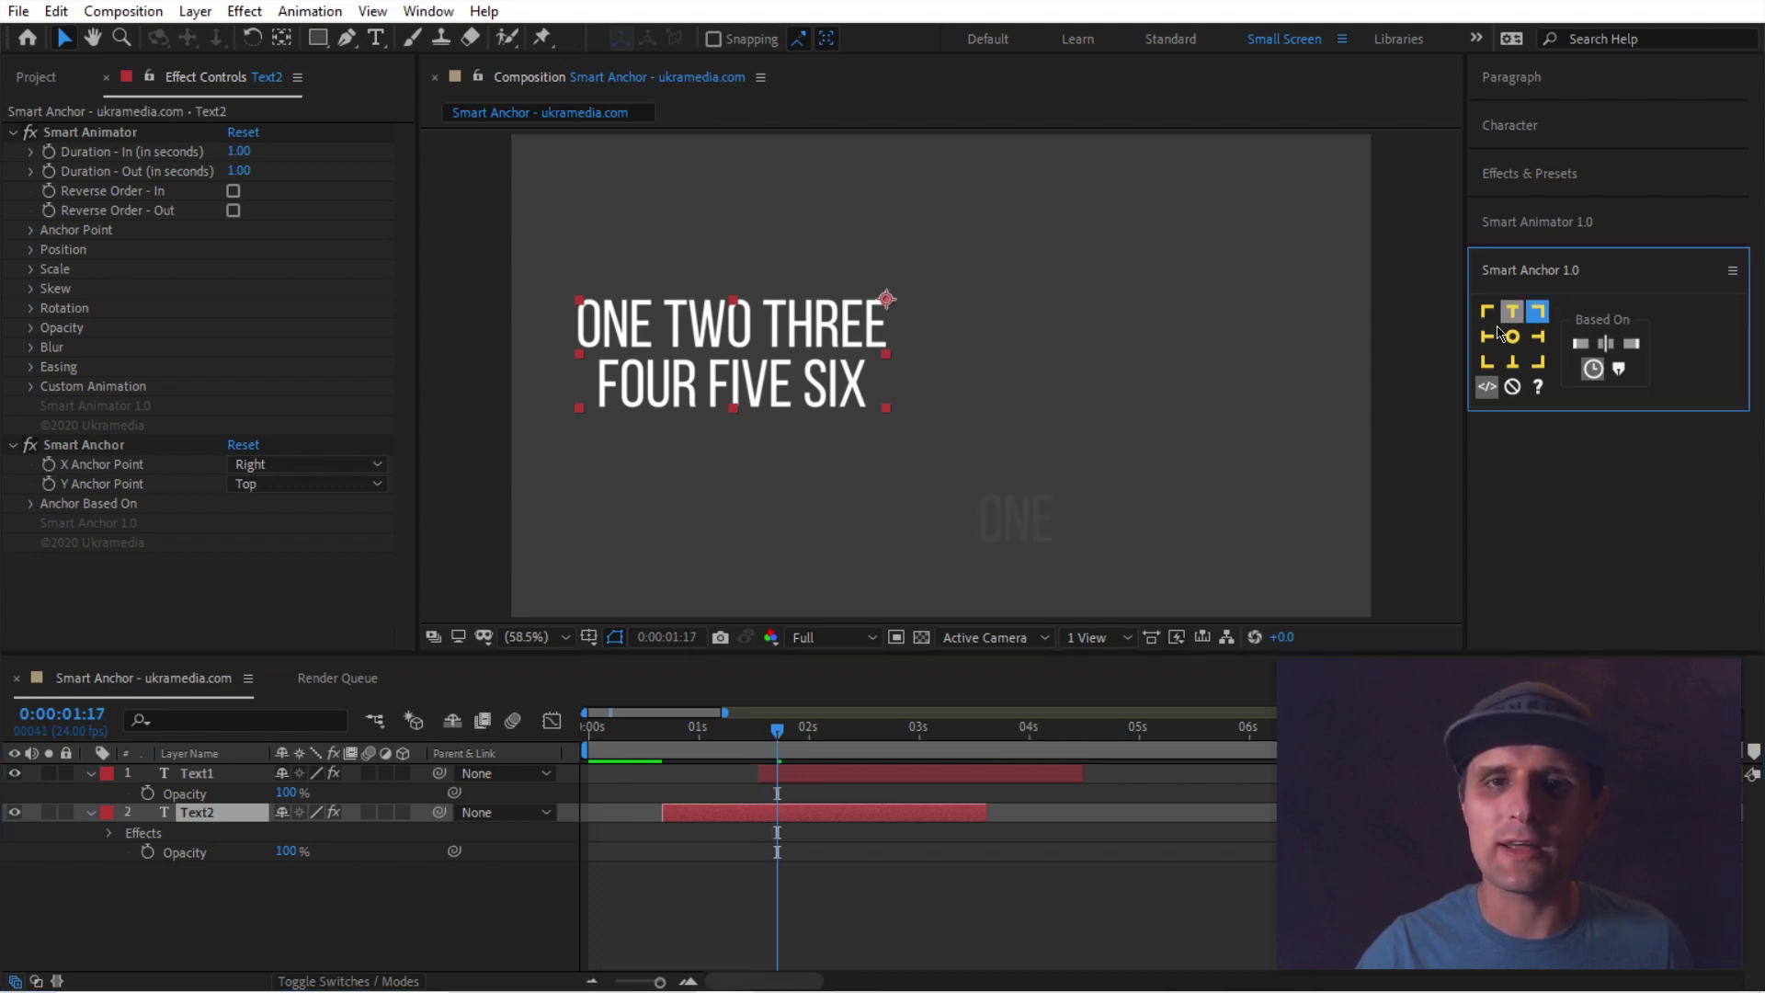
pyautogui.moveTo(755, 747); pyautogui.dragTo(702, 741)
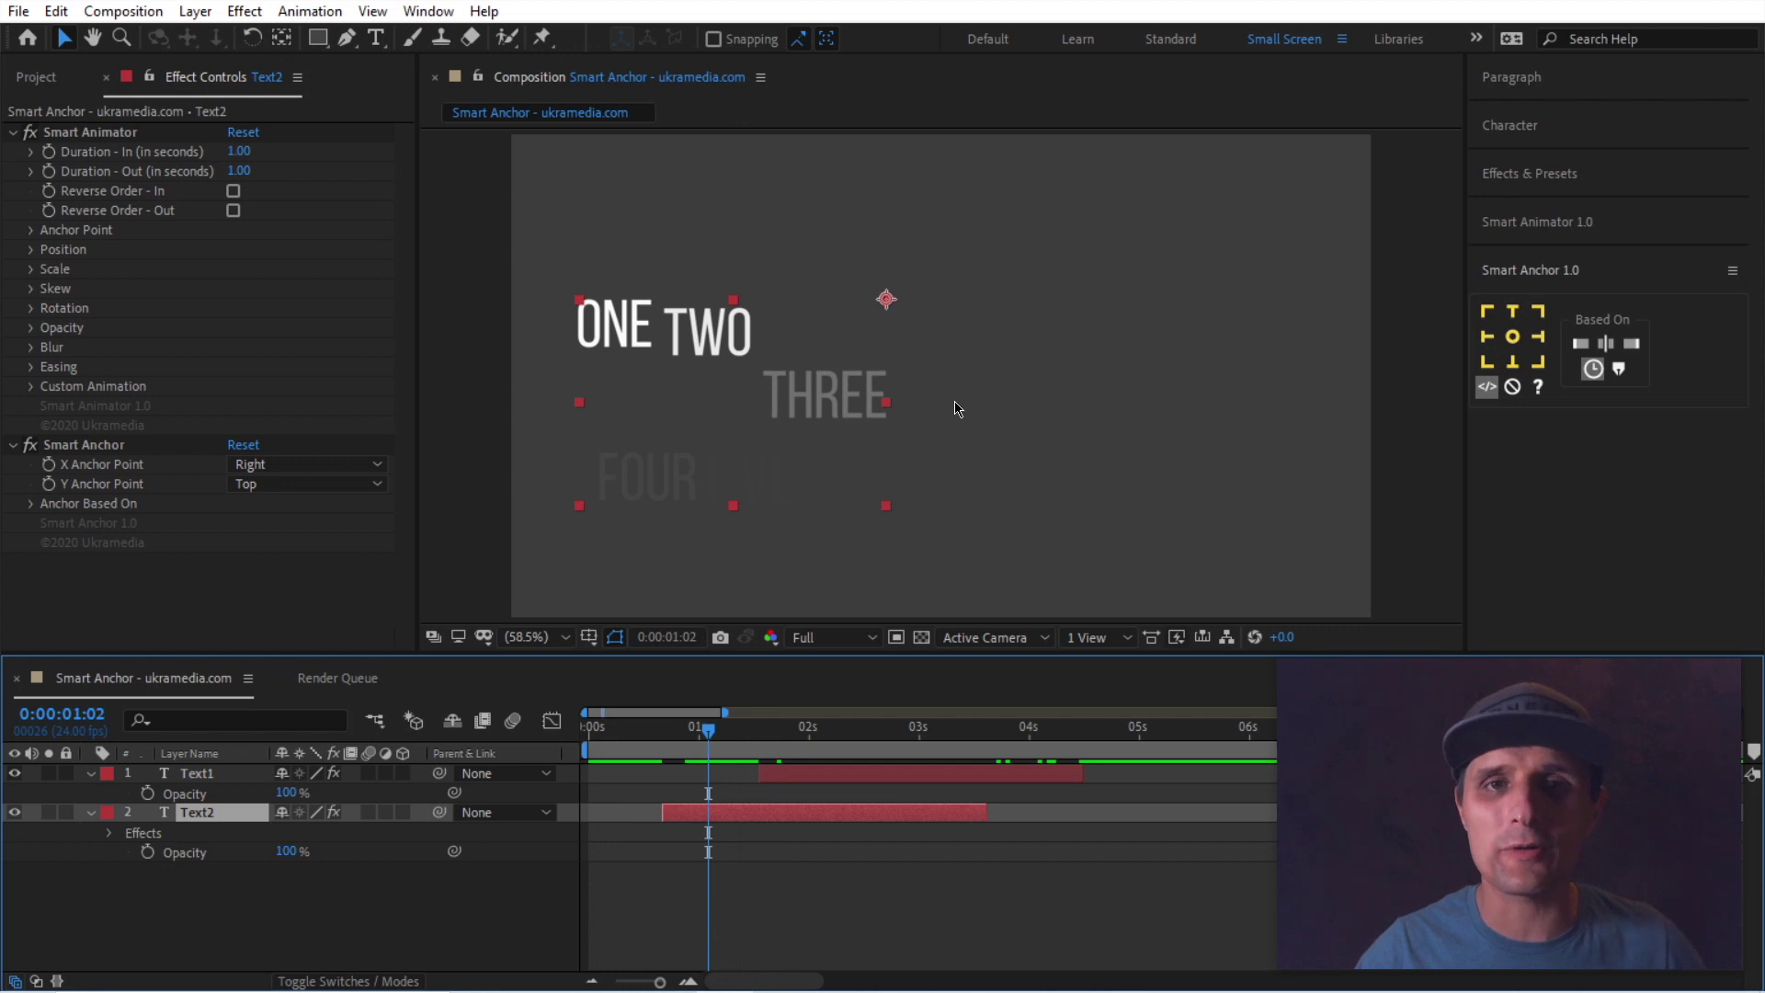
pyautogui.moveTo(709, 735); pyautogui.dragTo(809, 739)
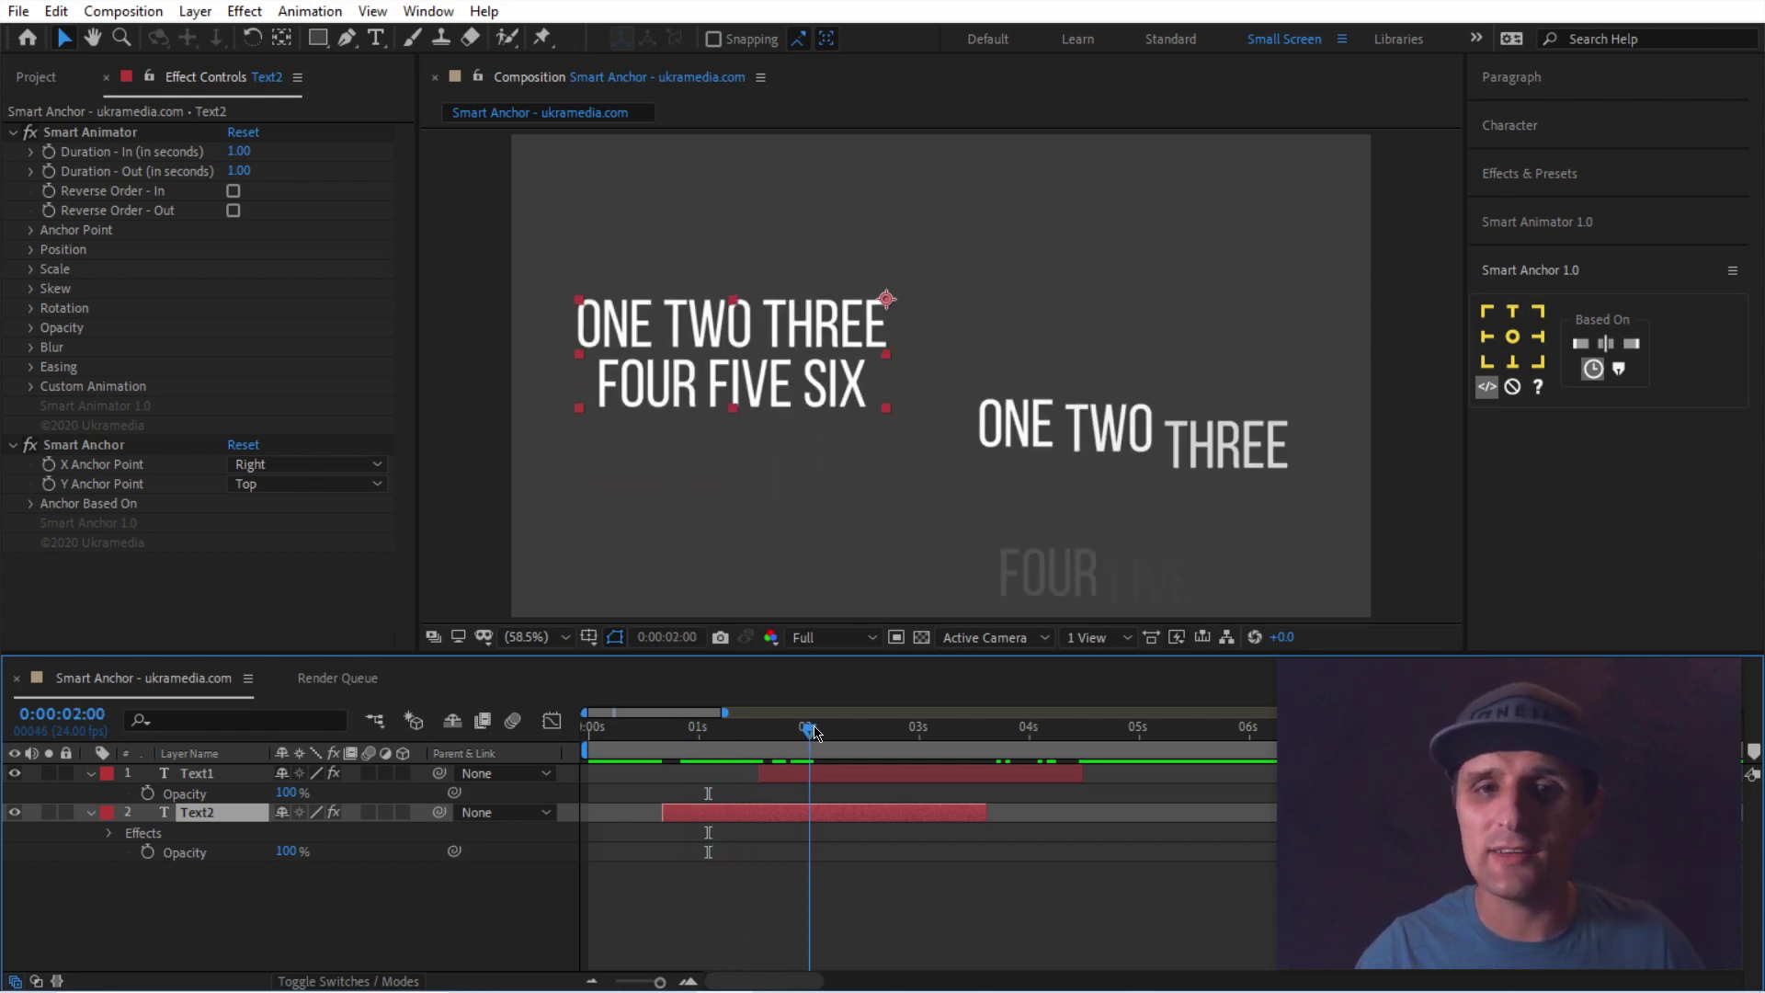
# Add Text1, pin the anchors to the top-left corner, and scrub forward to preview
pyautogui.keyDown('ctrl'); pyautogui.click(891, 773); pyautogui.keyUp('ctrl')
pyautogui.click(1581, 344)
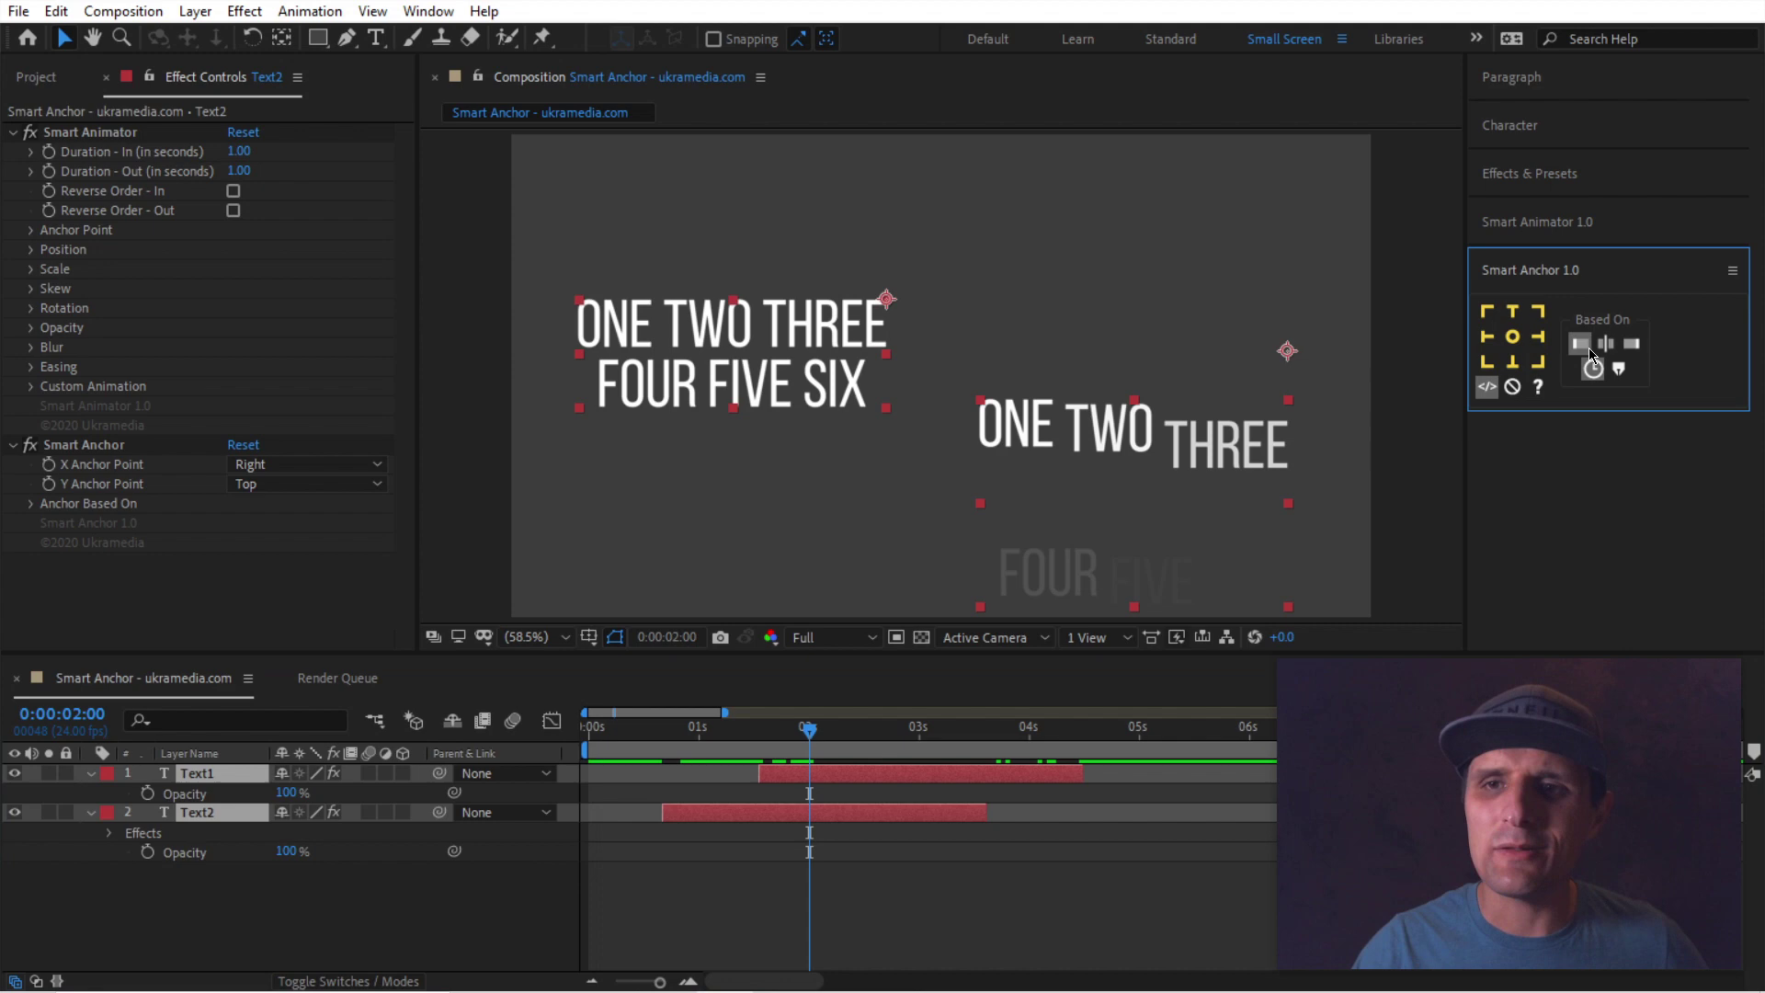
pyautogui.click(1488, 313)
pyautogui.click(669, 752)
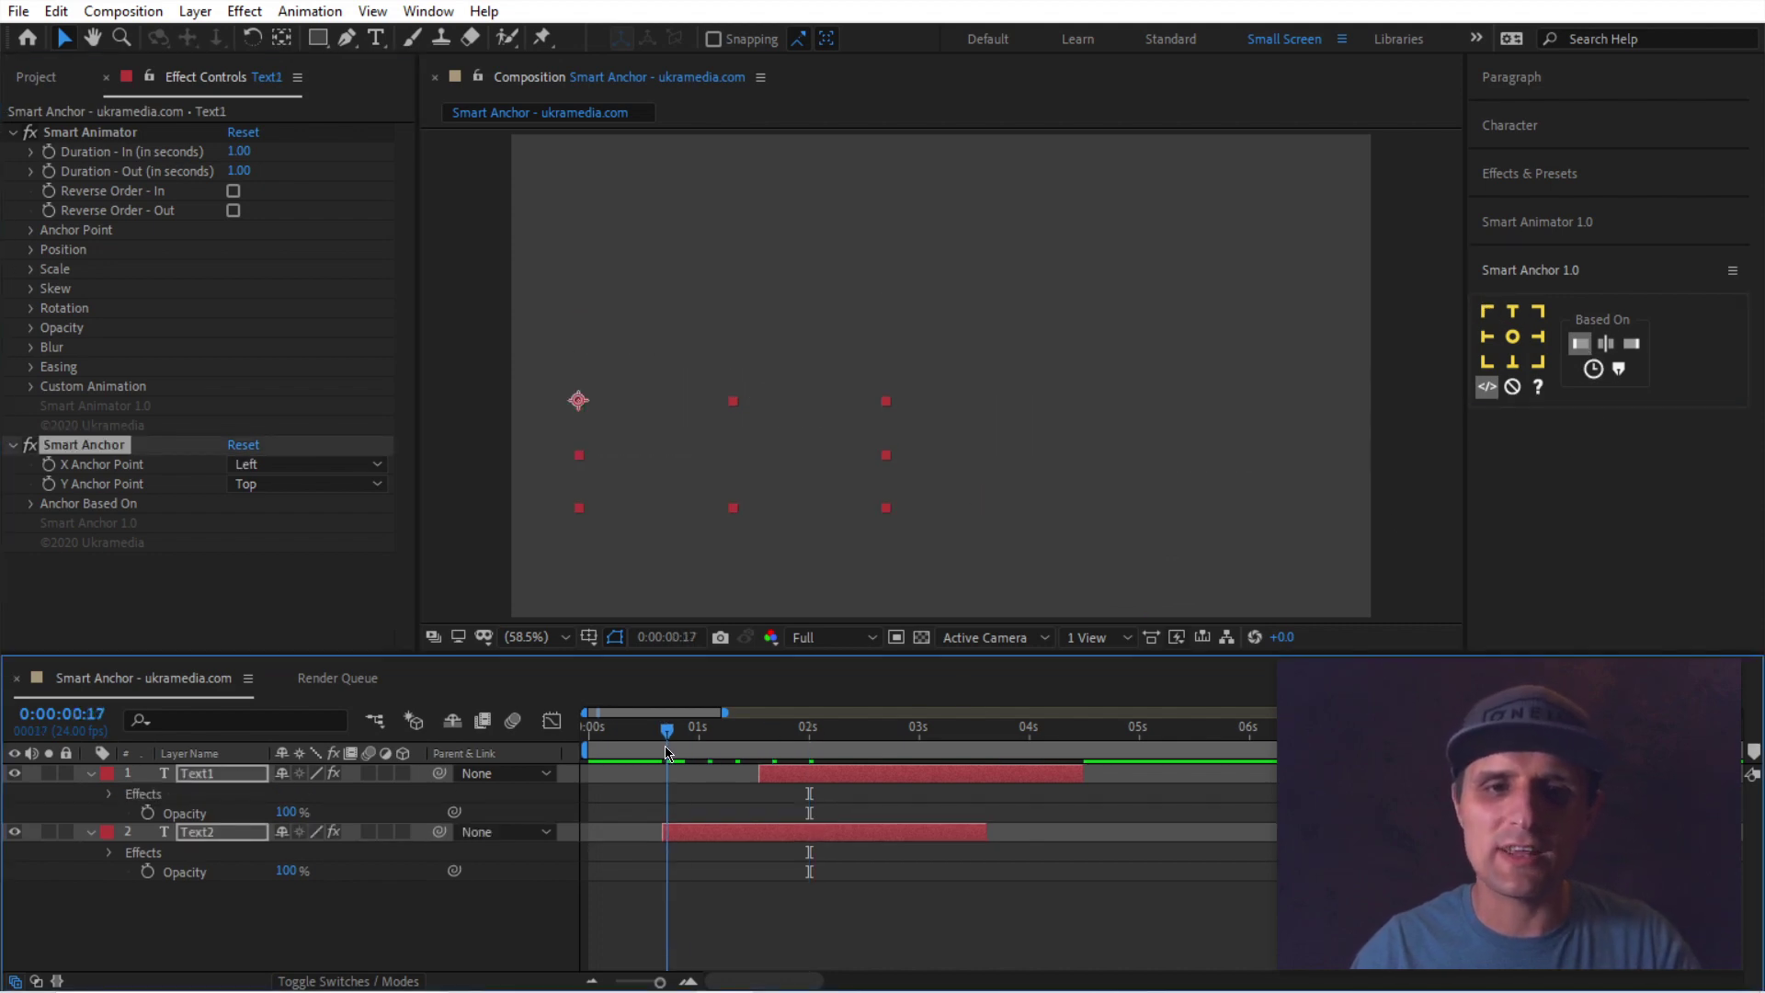
pyautogui.moveTo(669, 752); pyautogui.dragTo(868, 739)
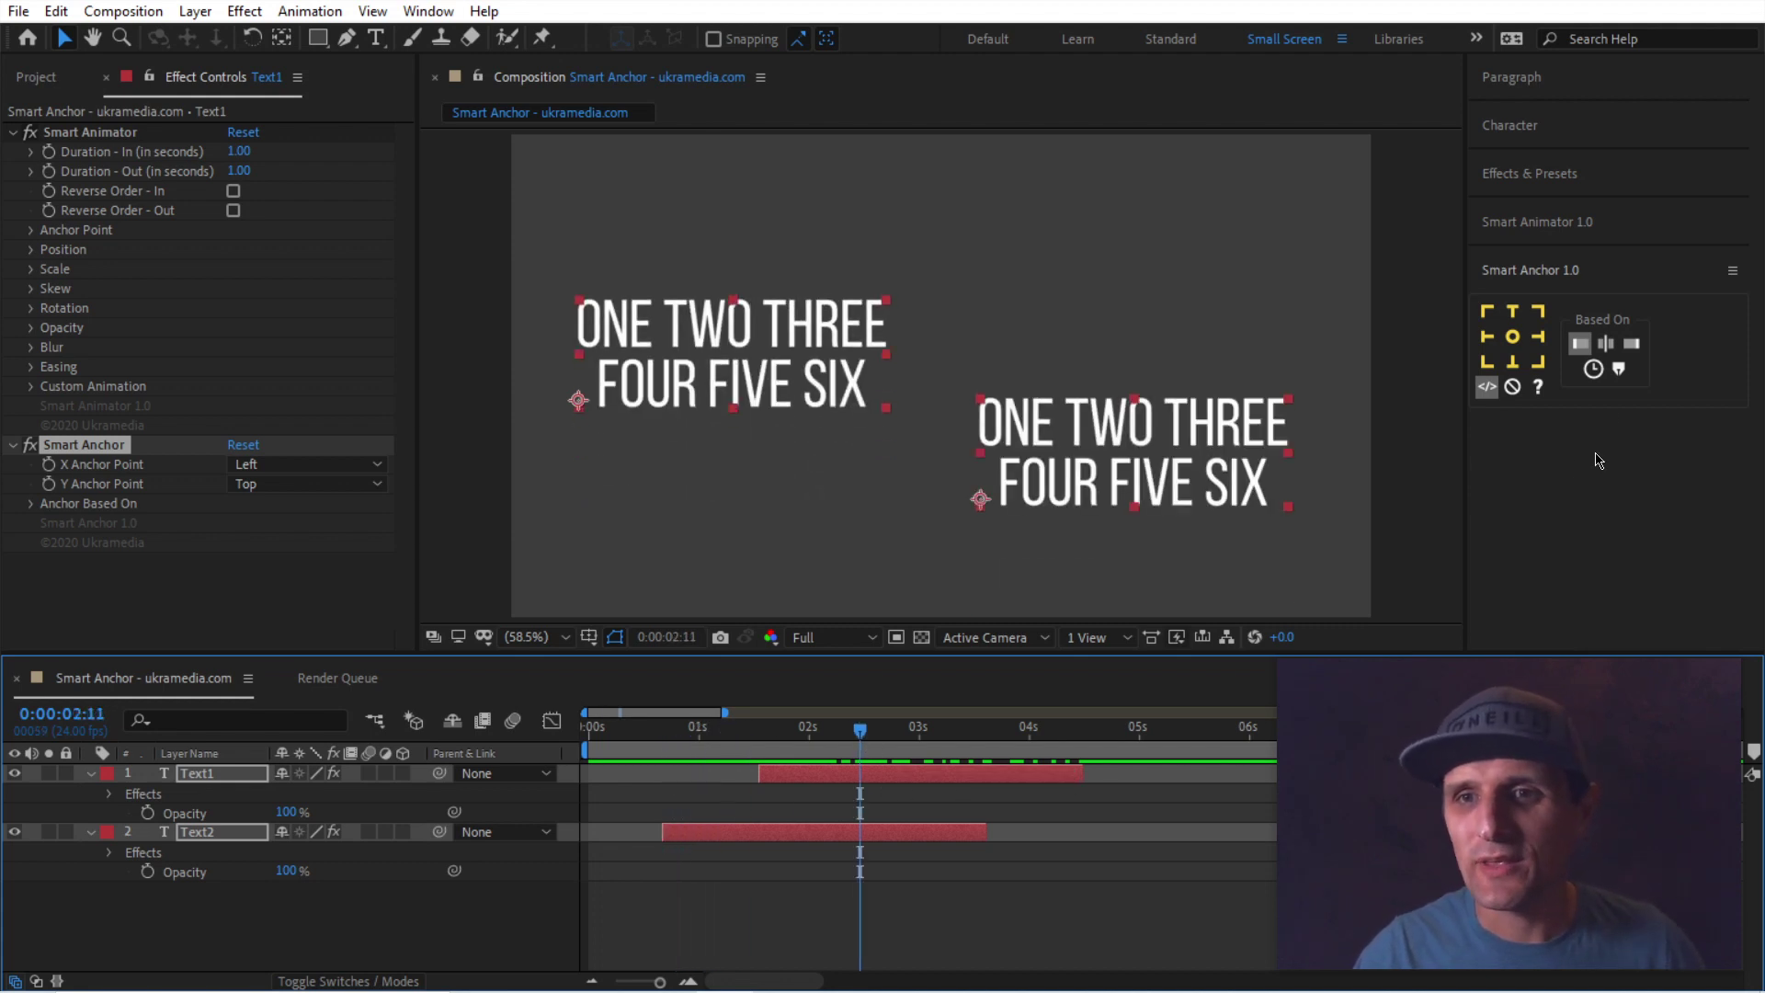
# Centre Text1's Smart Anchor on X and Y, then switch Based On to the pinned time
pyautogui.click(1606, 343)
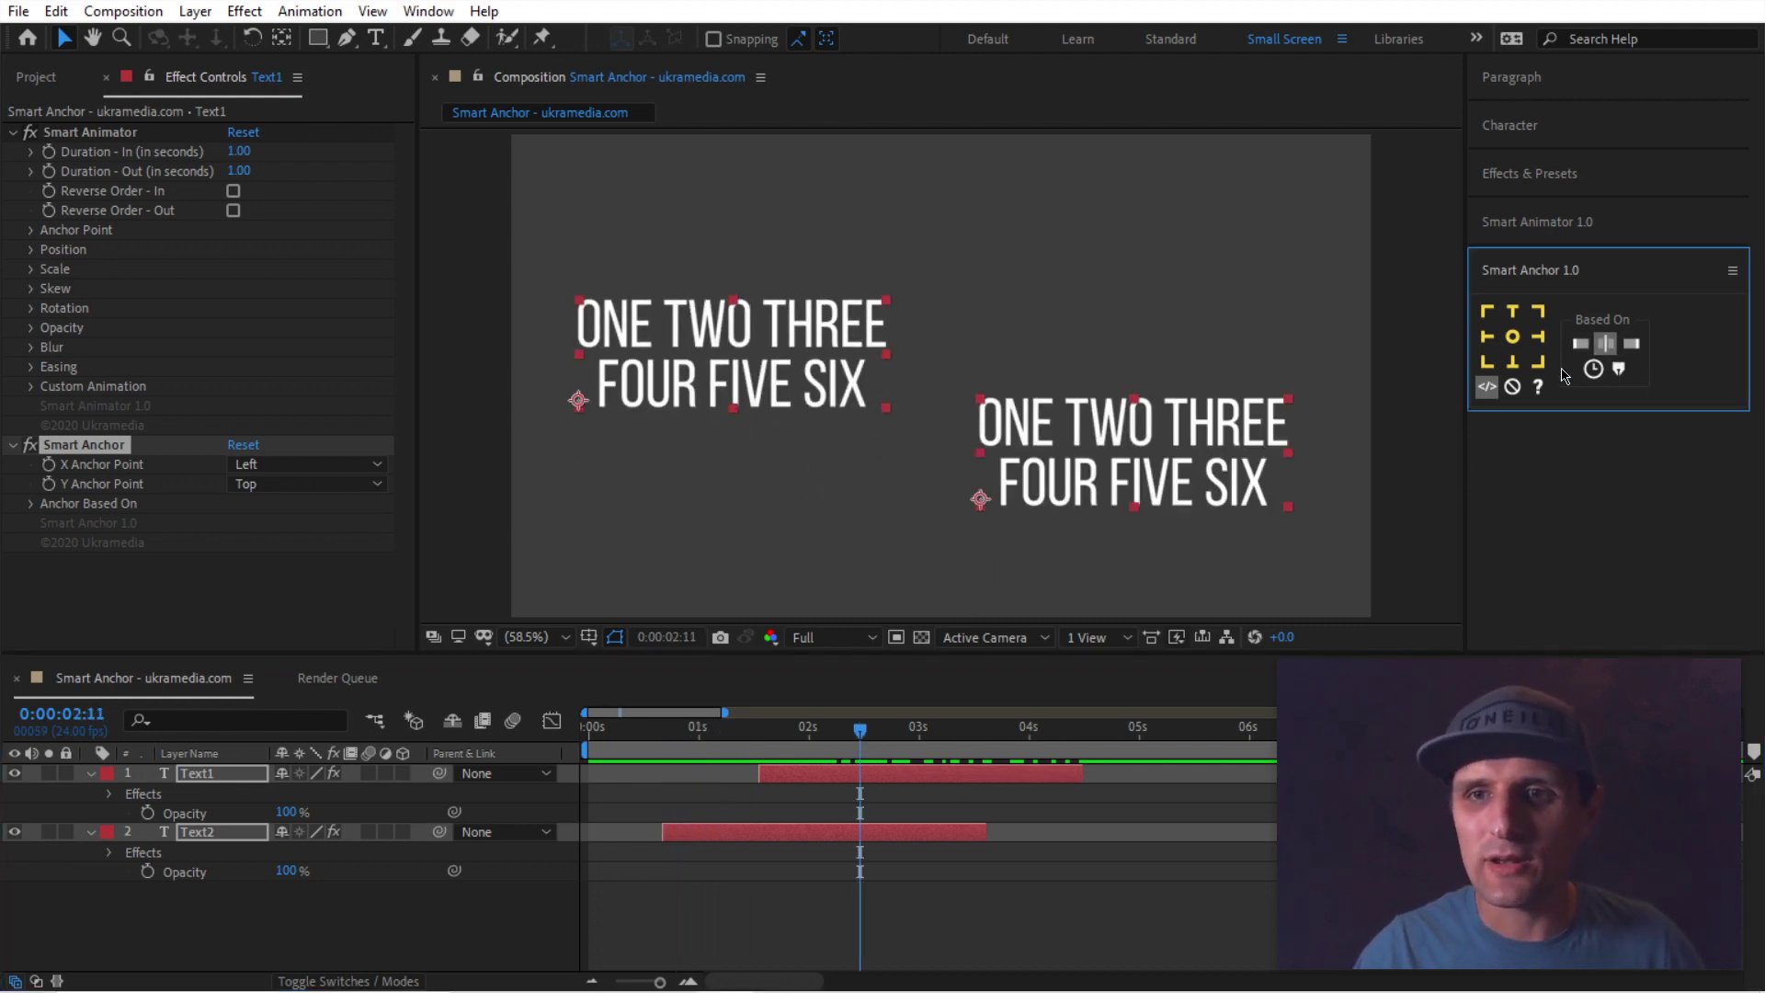
pyautogui.click(1512, 337)
pyautogui.moveTo(844, 764)
pyautogui.mouseDown()
pyautogui.moveTo(733, 764)
pyautogui.moveTo(800, 773)
pyautogui.moveTo(676, 742)
pyautogui.moveTo(940, 762)
pyautogui.moveTo(876, 763)
pyautogui.mouseUp()
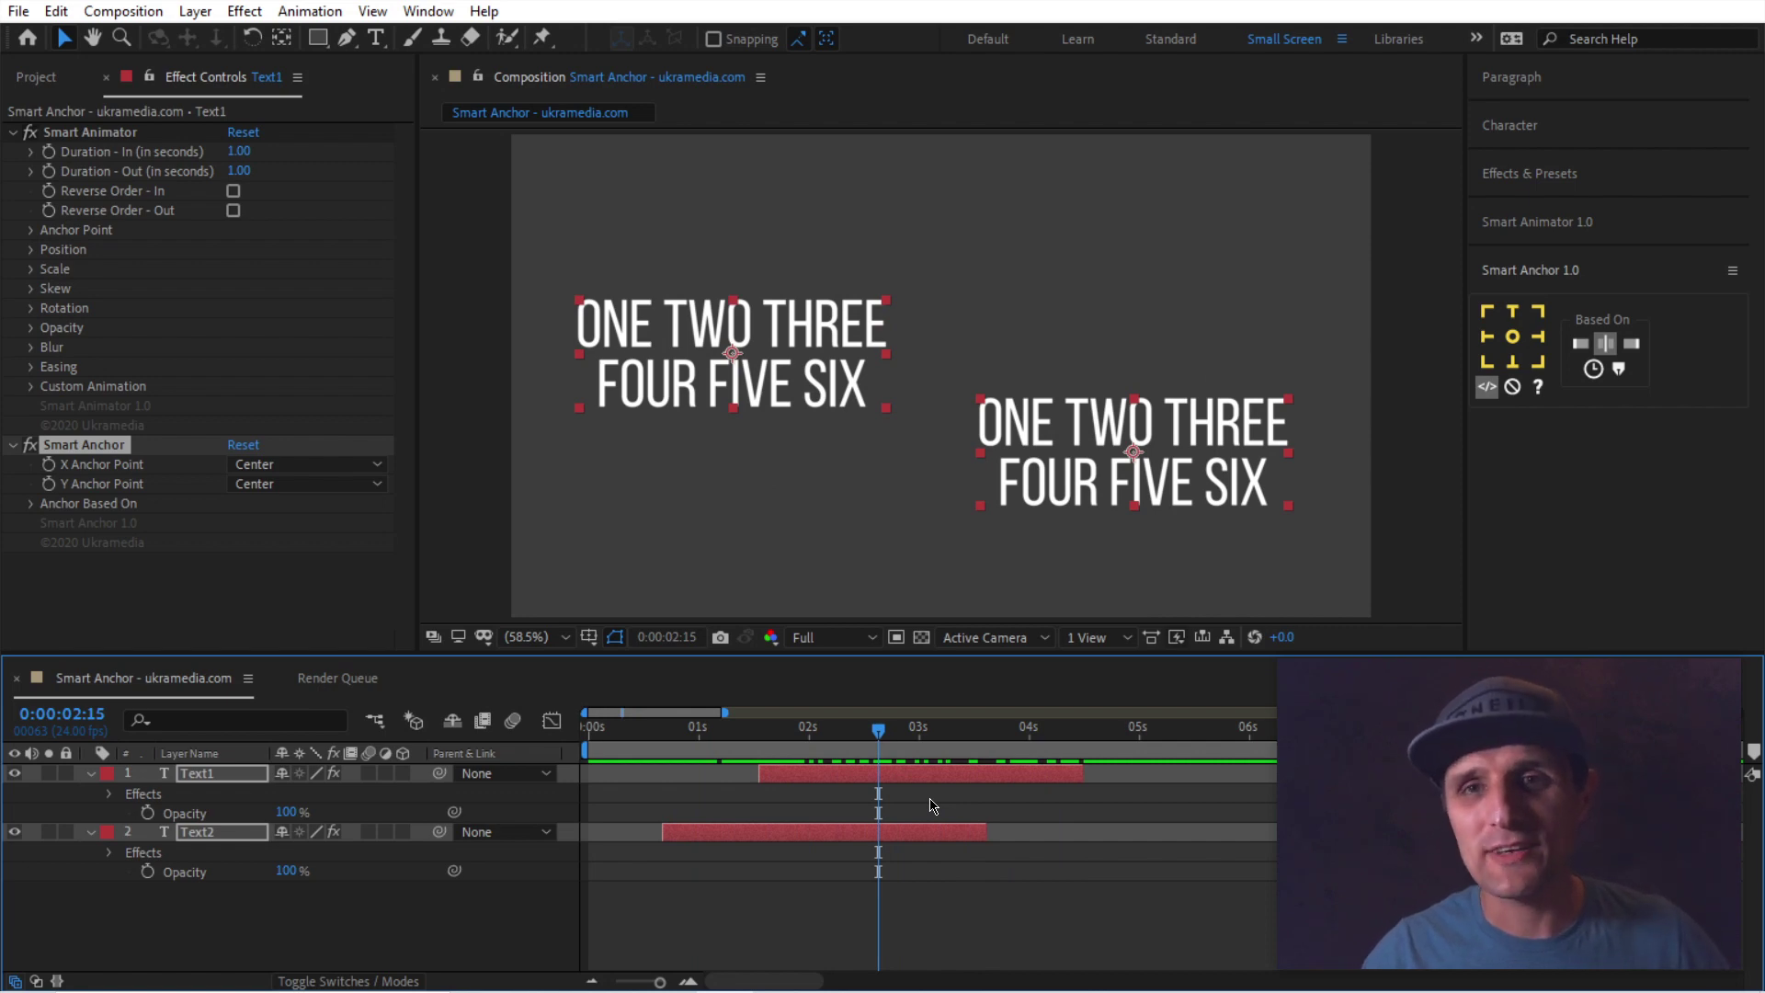
pyautogui.click(1617, 375)
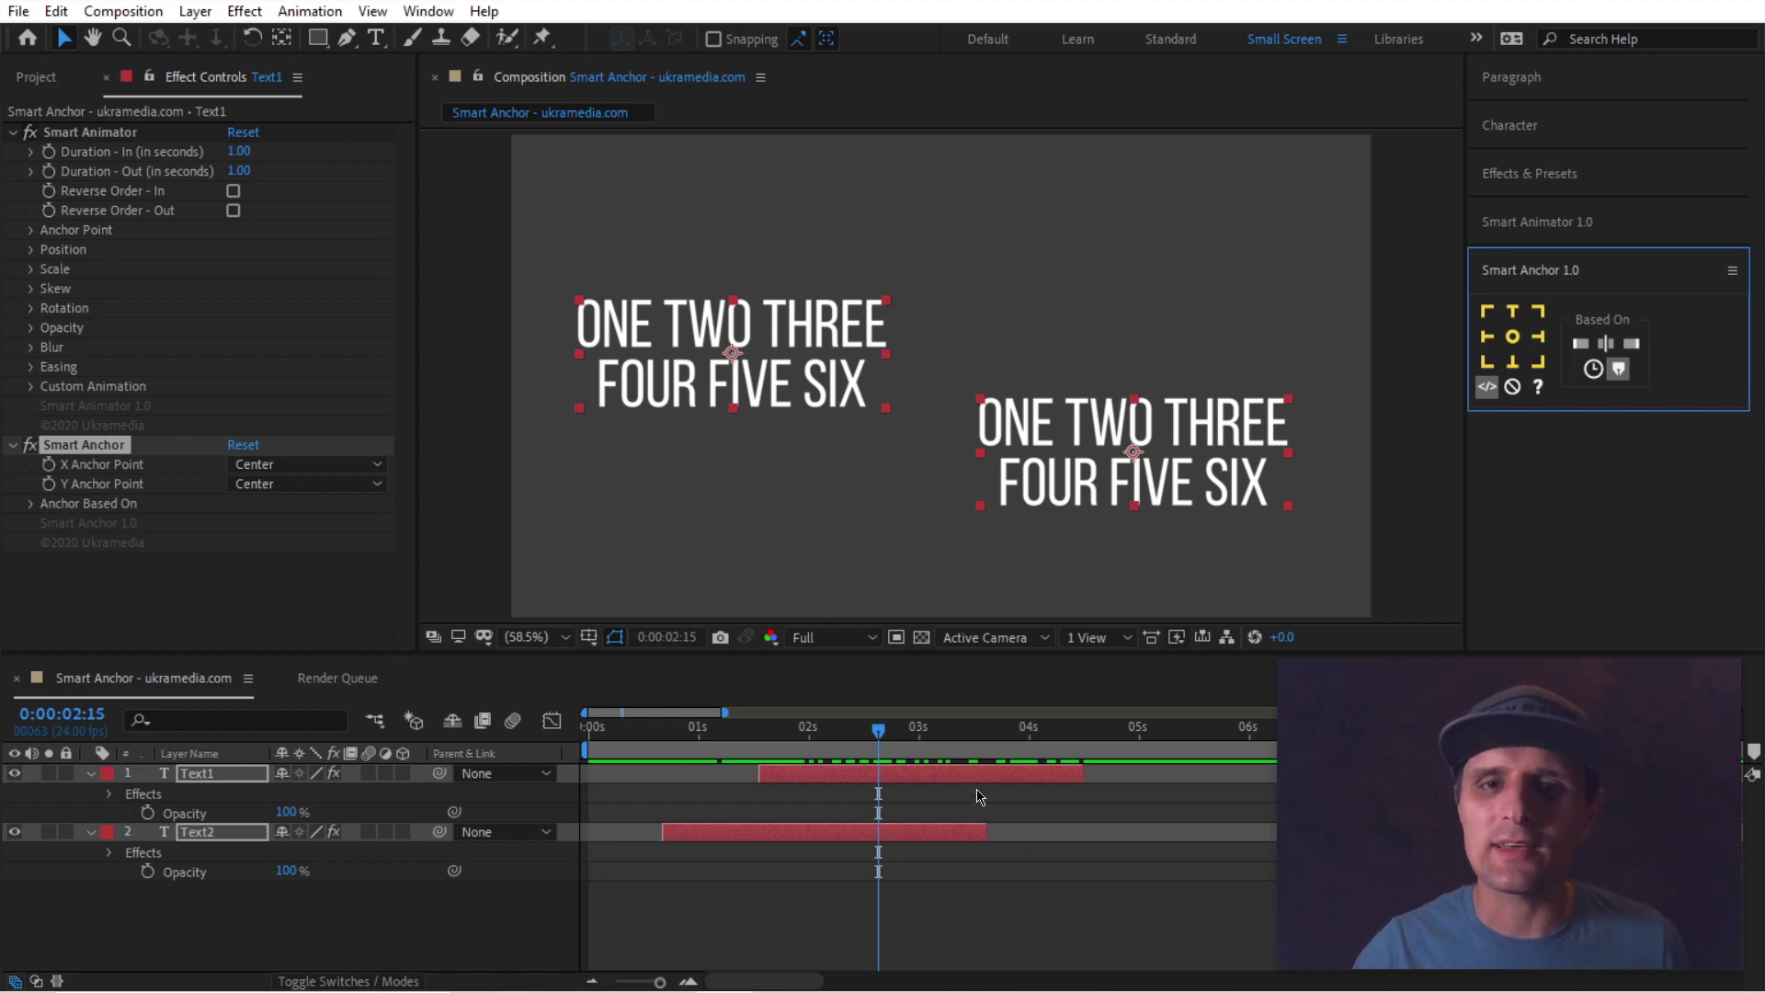
pyautogui.click(883, 736)
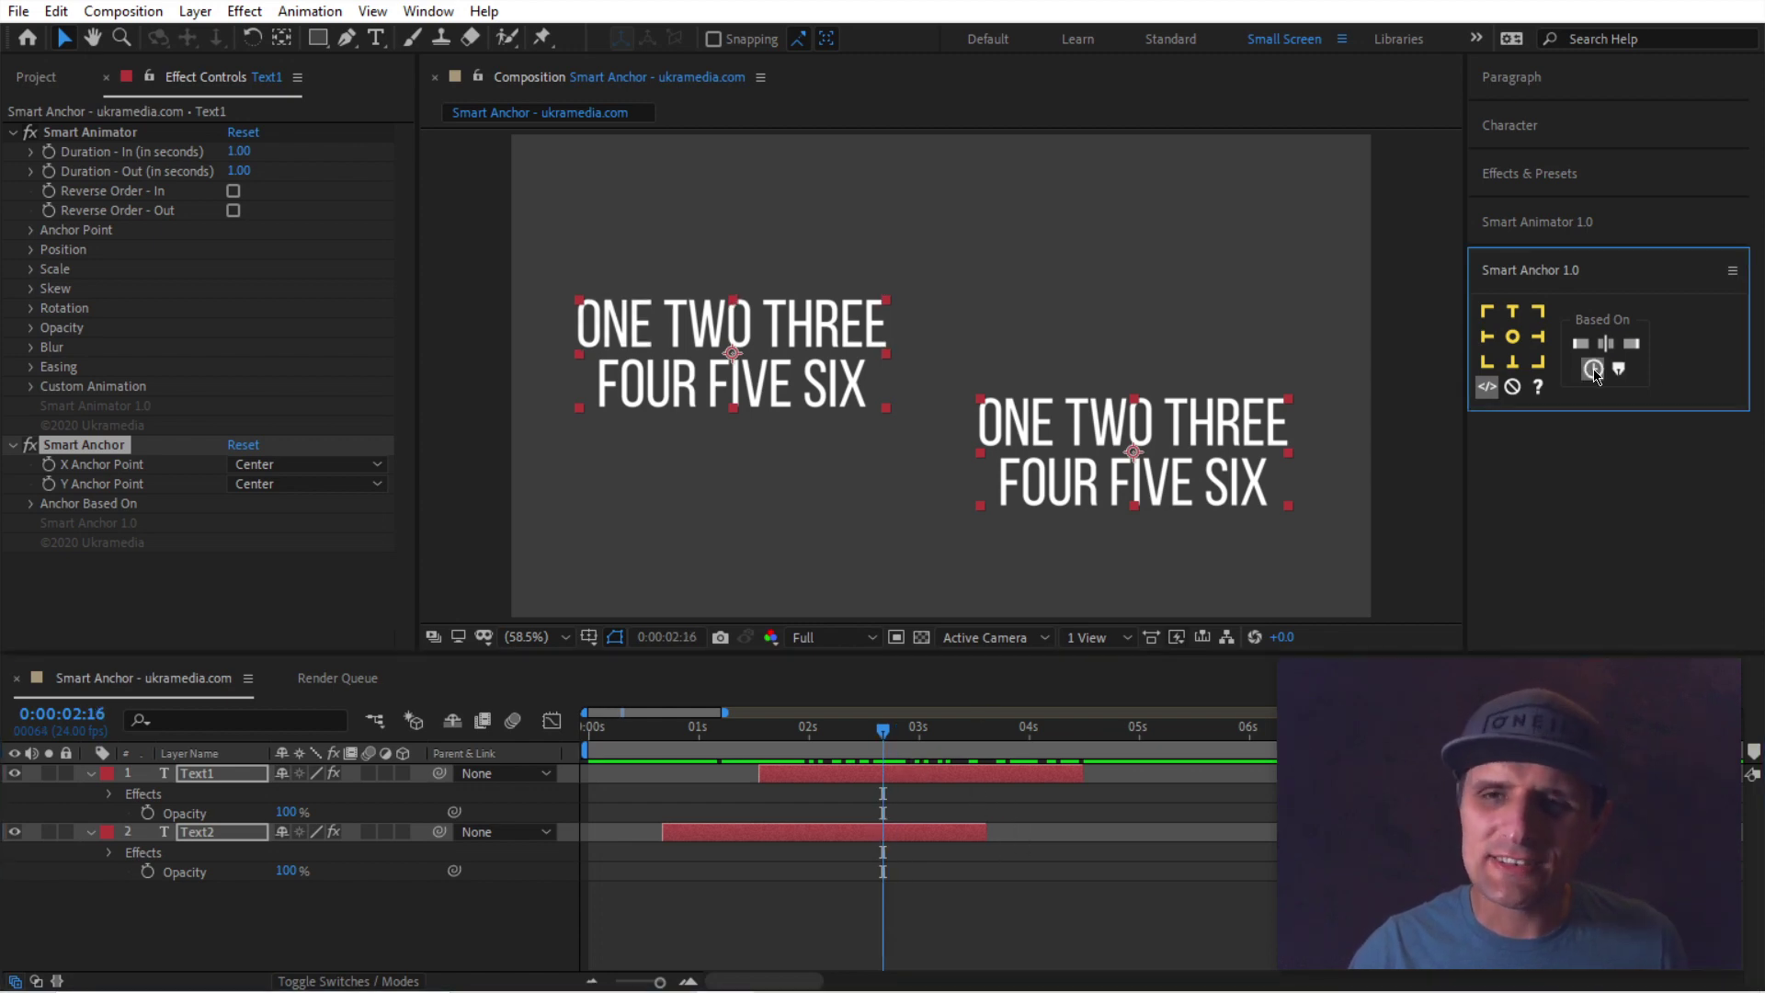
# Try a top-left anchor, then scrub to 0:00:03:05 where all the words show
pyautogui.click(1486, 313)
pyautogui.moveTo(764, 734); pyautogui.dragTo(708, 743)
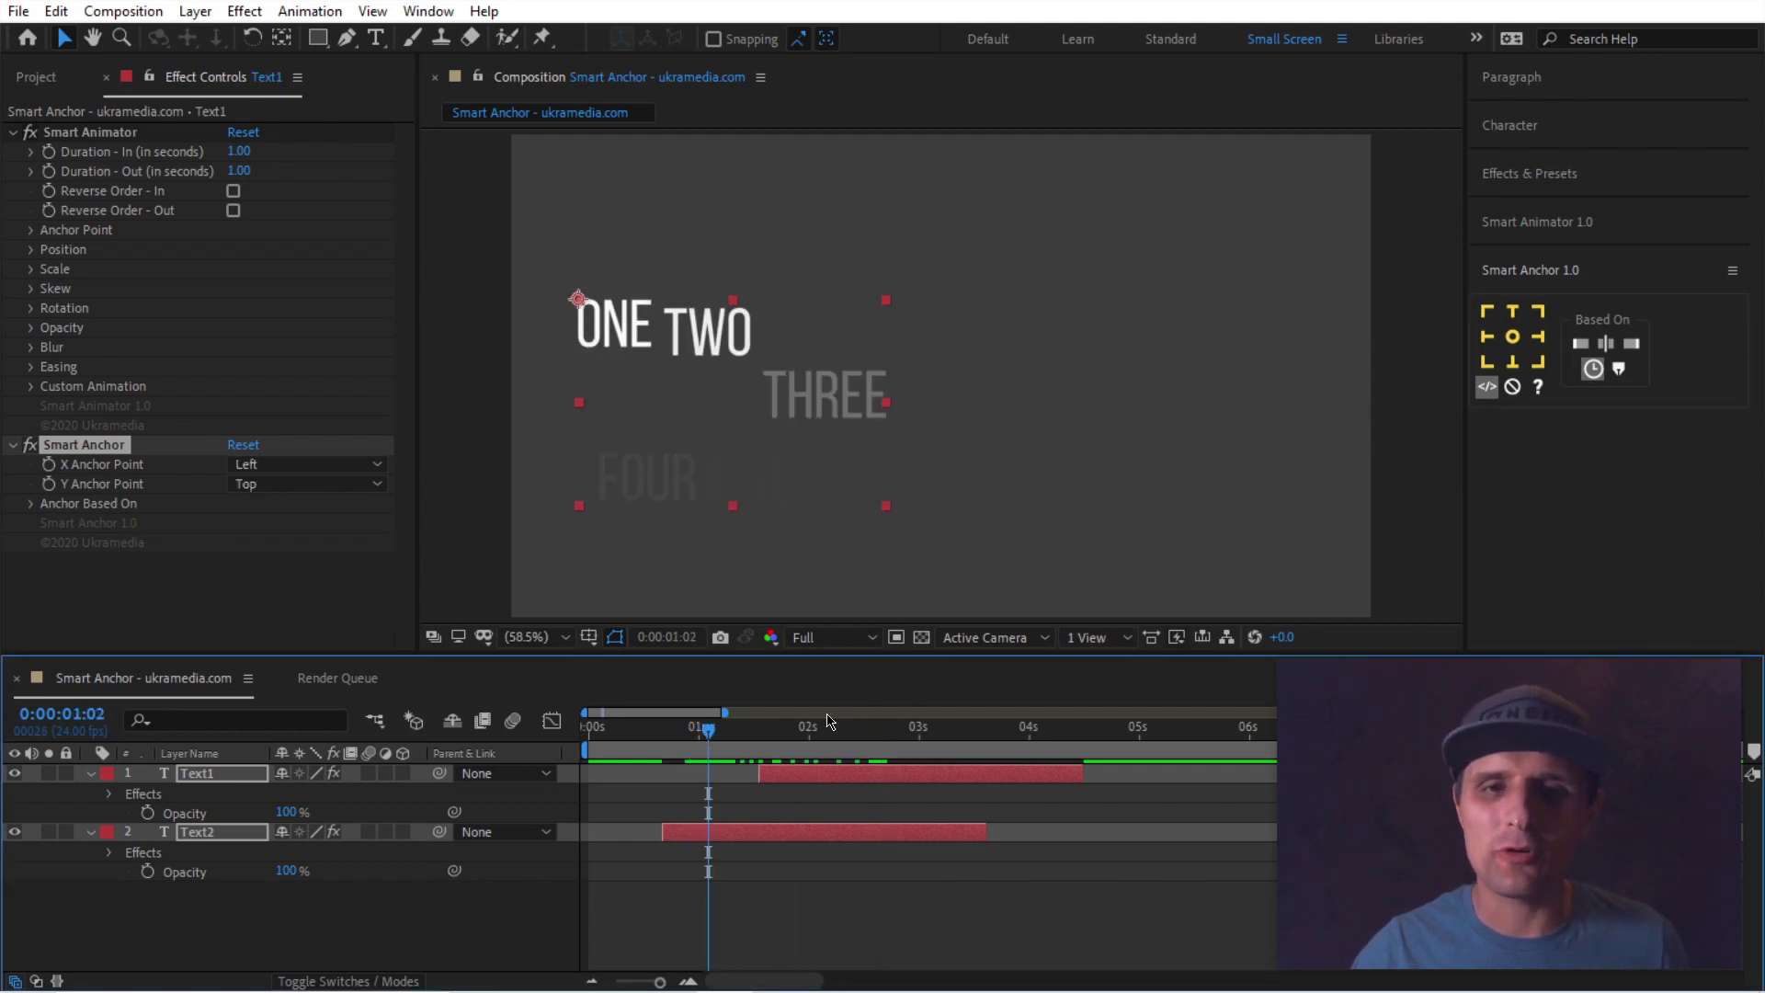
pyautogui.moveTo(830, 721); pyautogui.dragTo(950, 759)
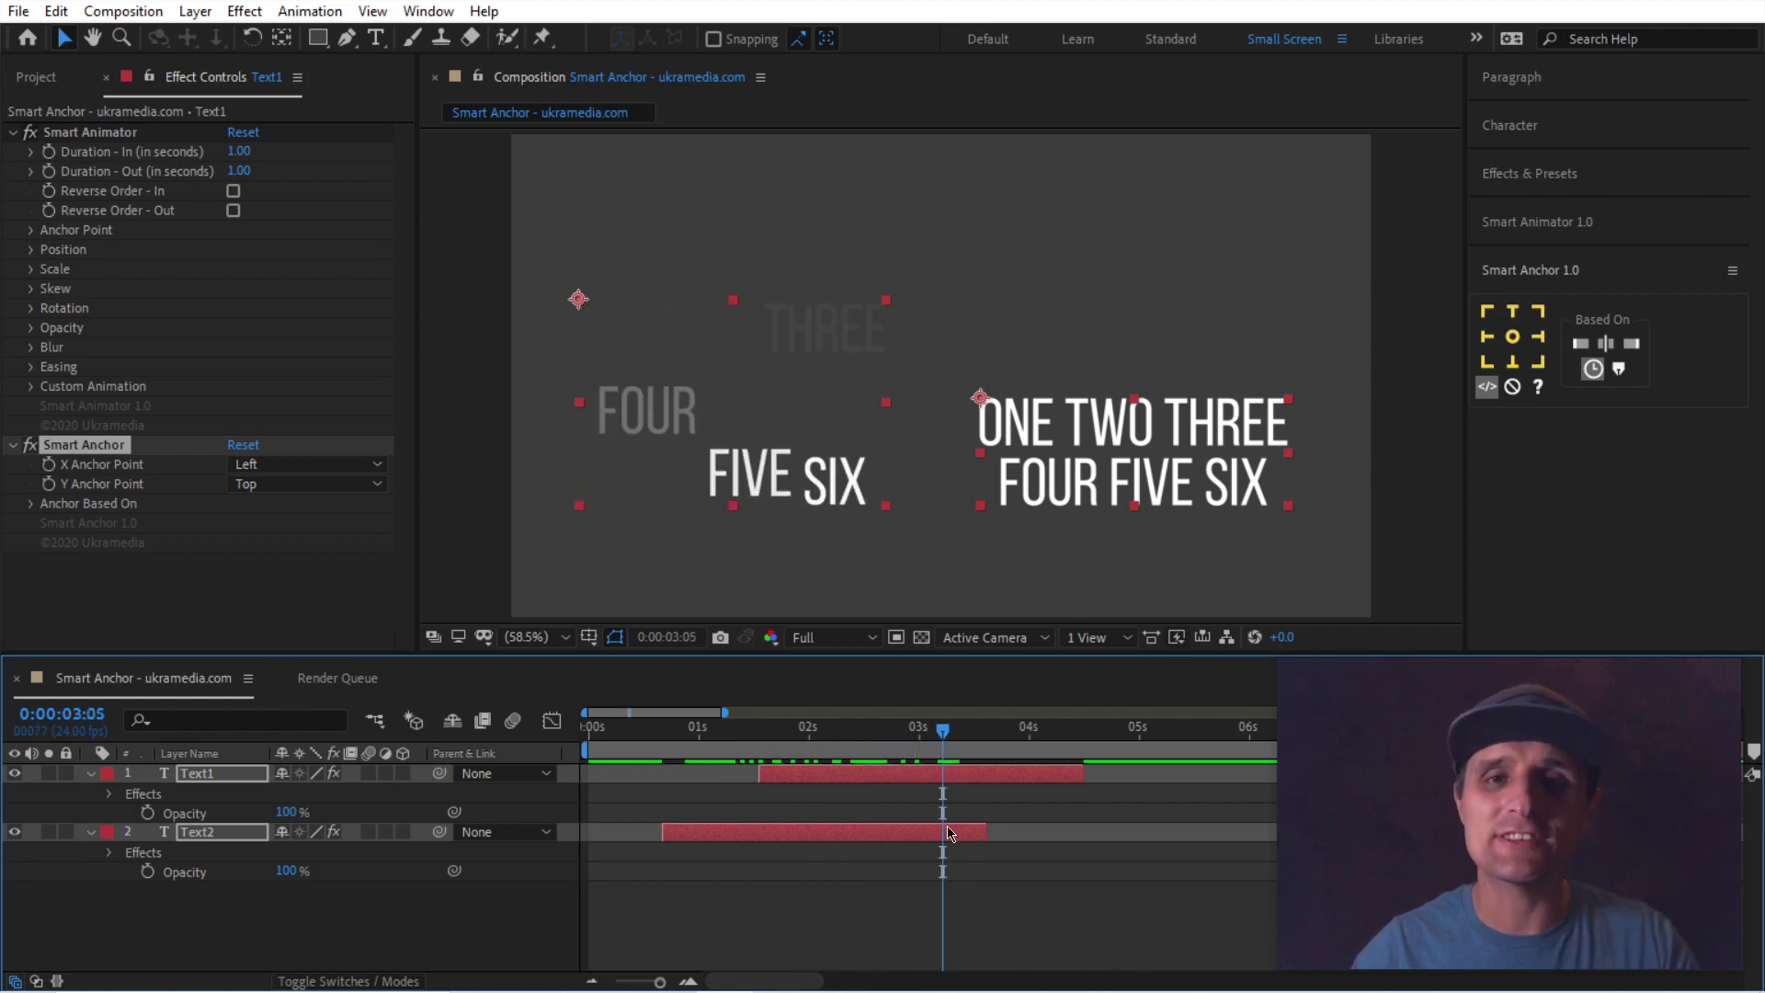
# Re-centre Text1's anchor based on the current frame and scrub to verify it
pyautogui.click(963, 779)
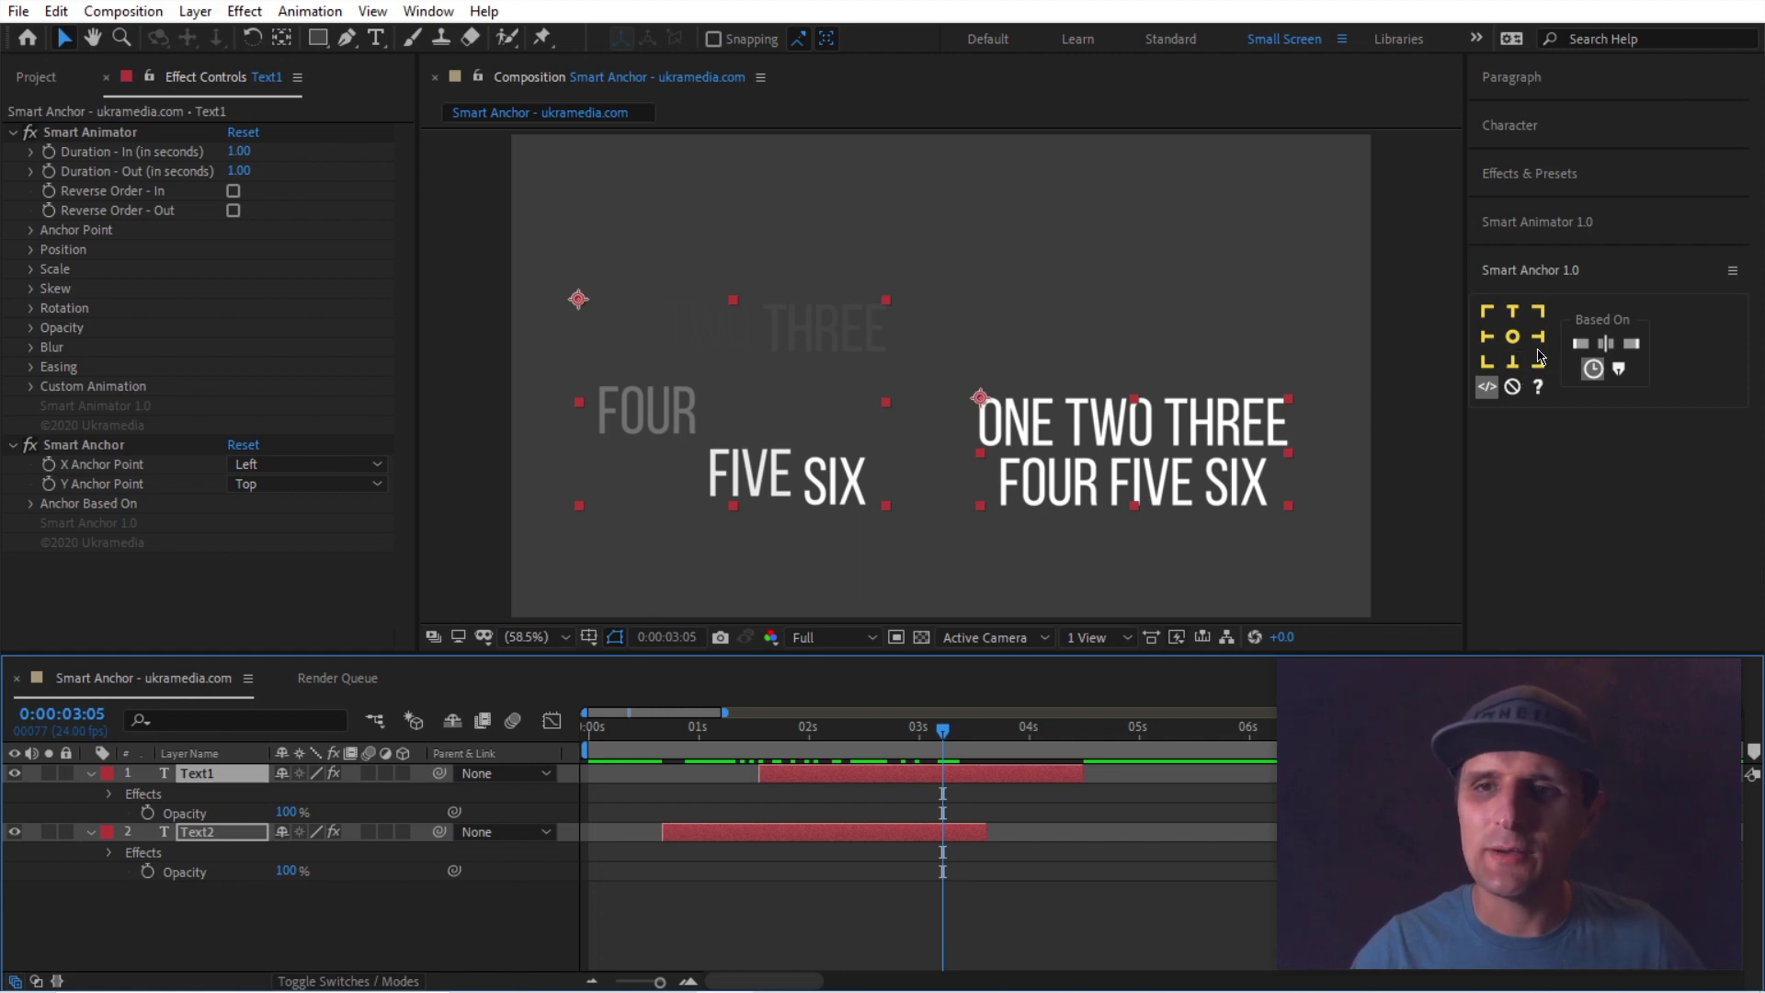
pyautogui.click(1620, 377)
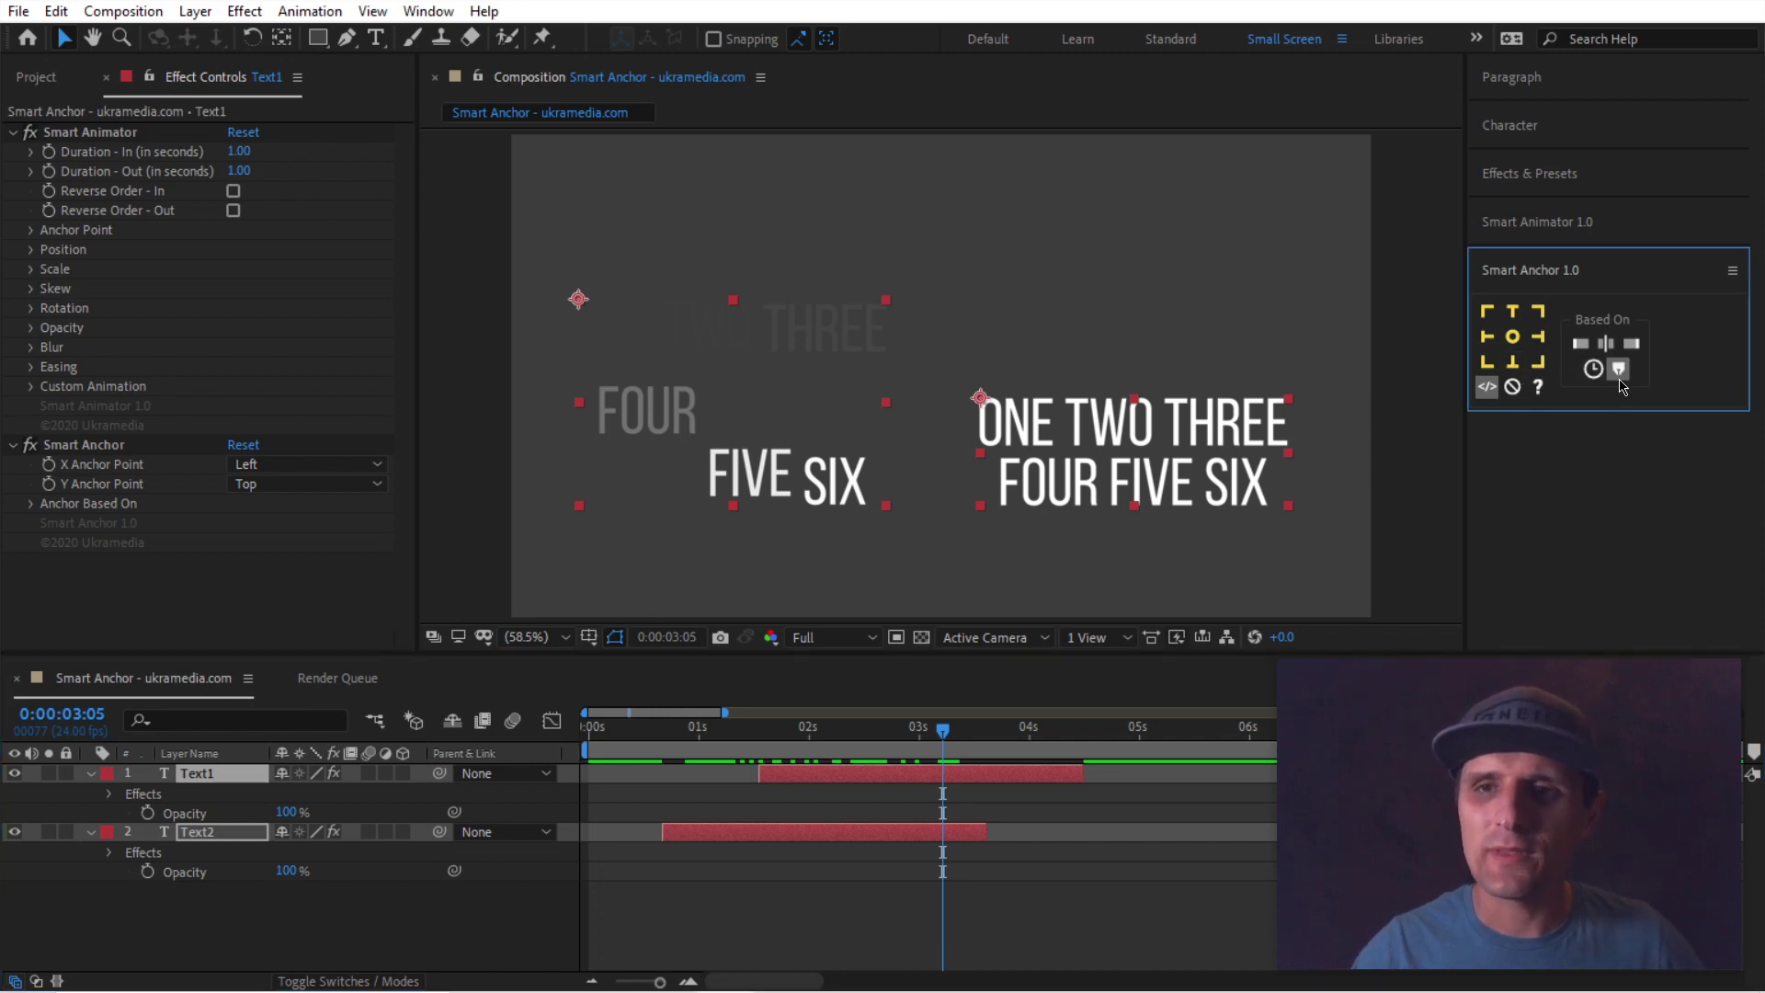
pyautogui.click(1512, 337)
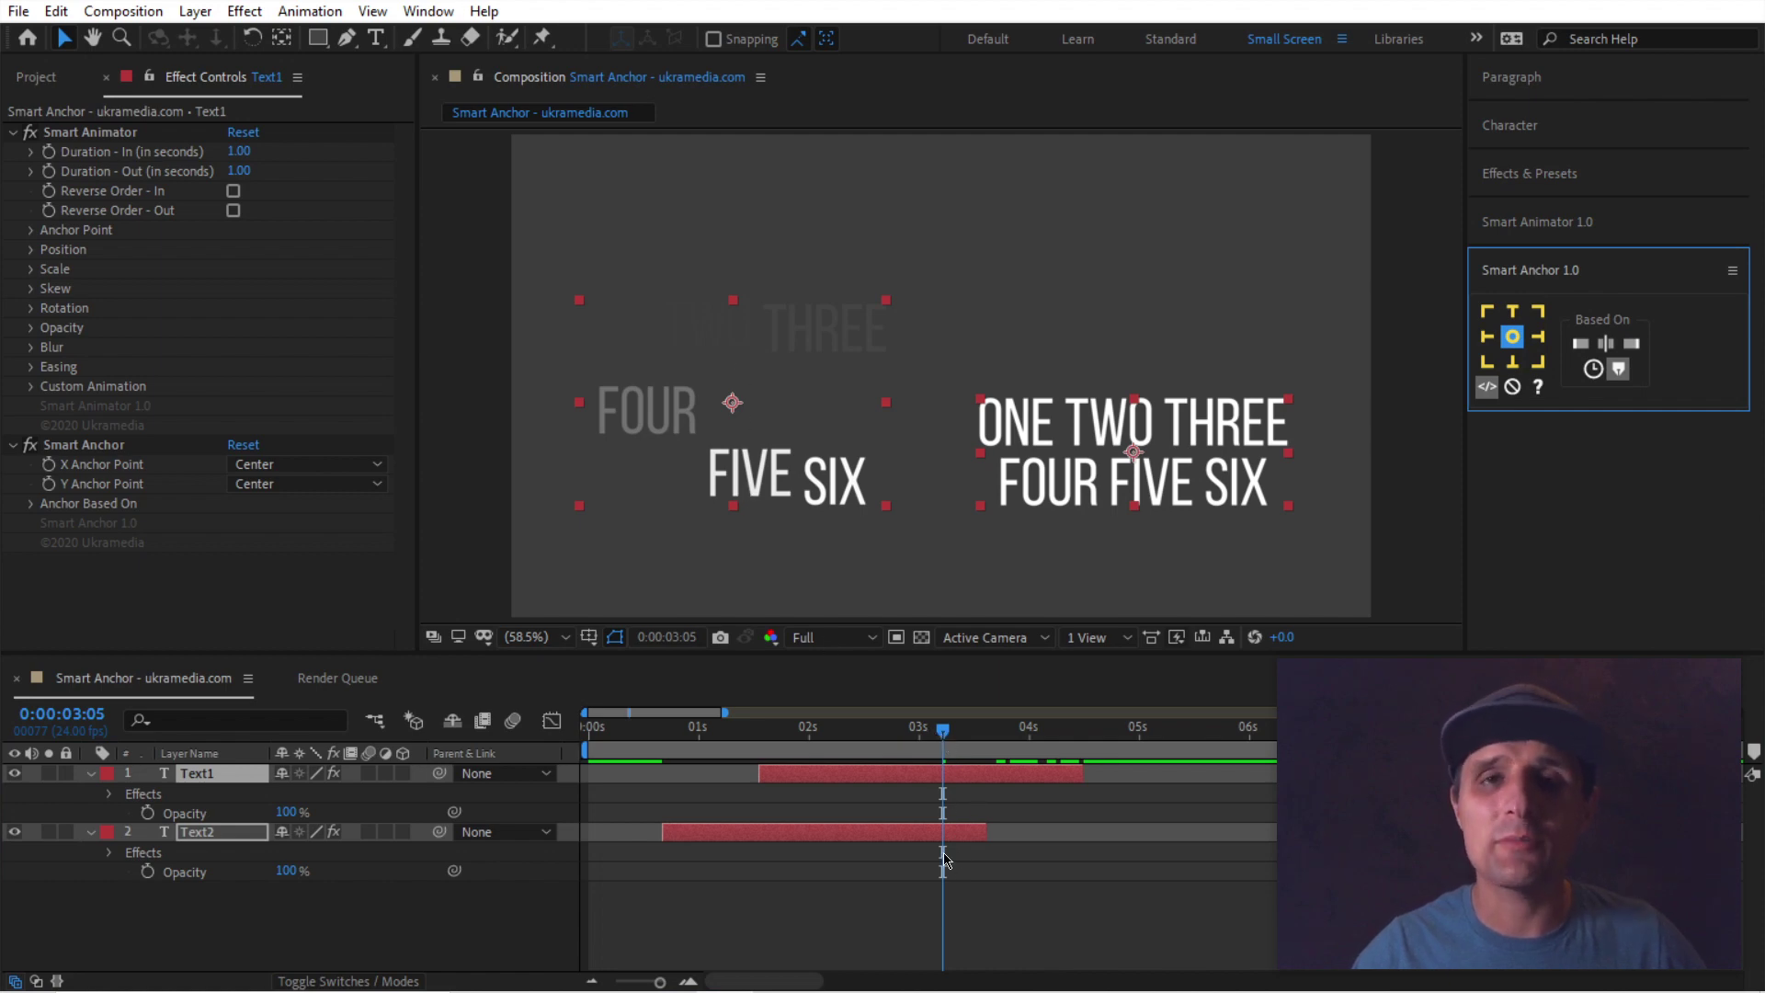
pyautogui.moveTo(971, 754); pyautogui.dragTo(868, 748)
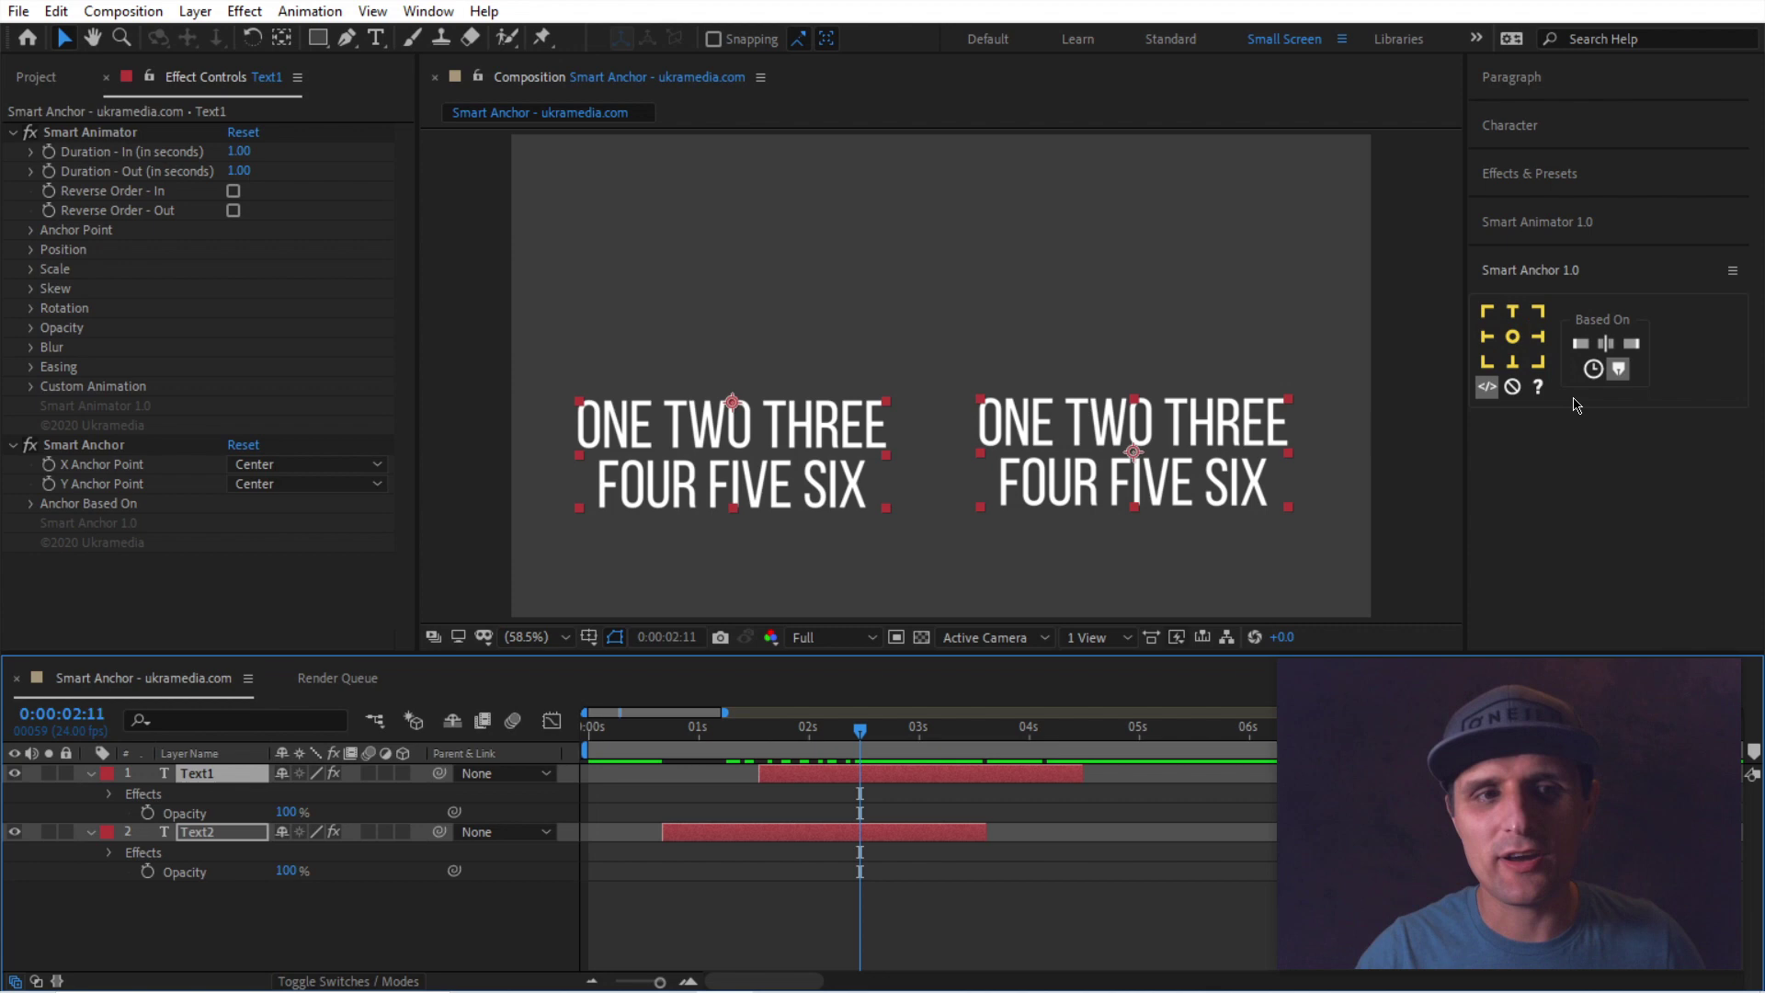
pyautogui.click(93, 511)
pyautogui.click(33, 505)
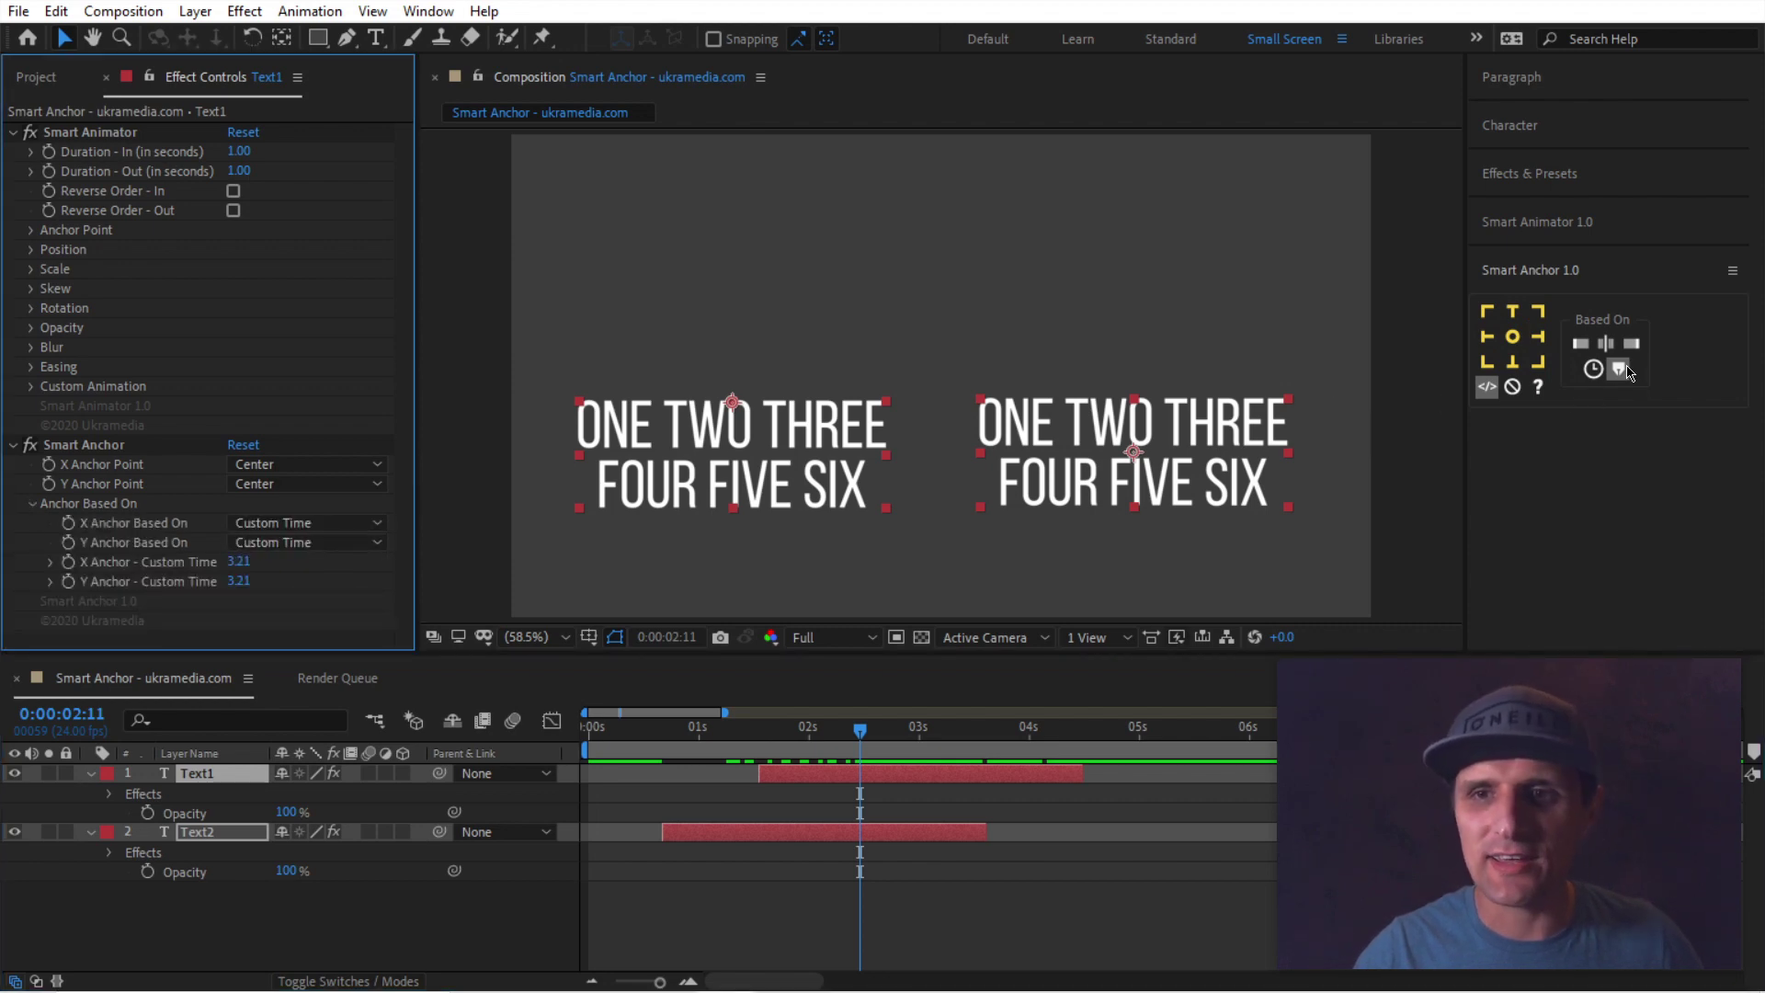
pyautogui.click(303, 524)
pyautogui.click(181, 546)
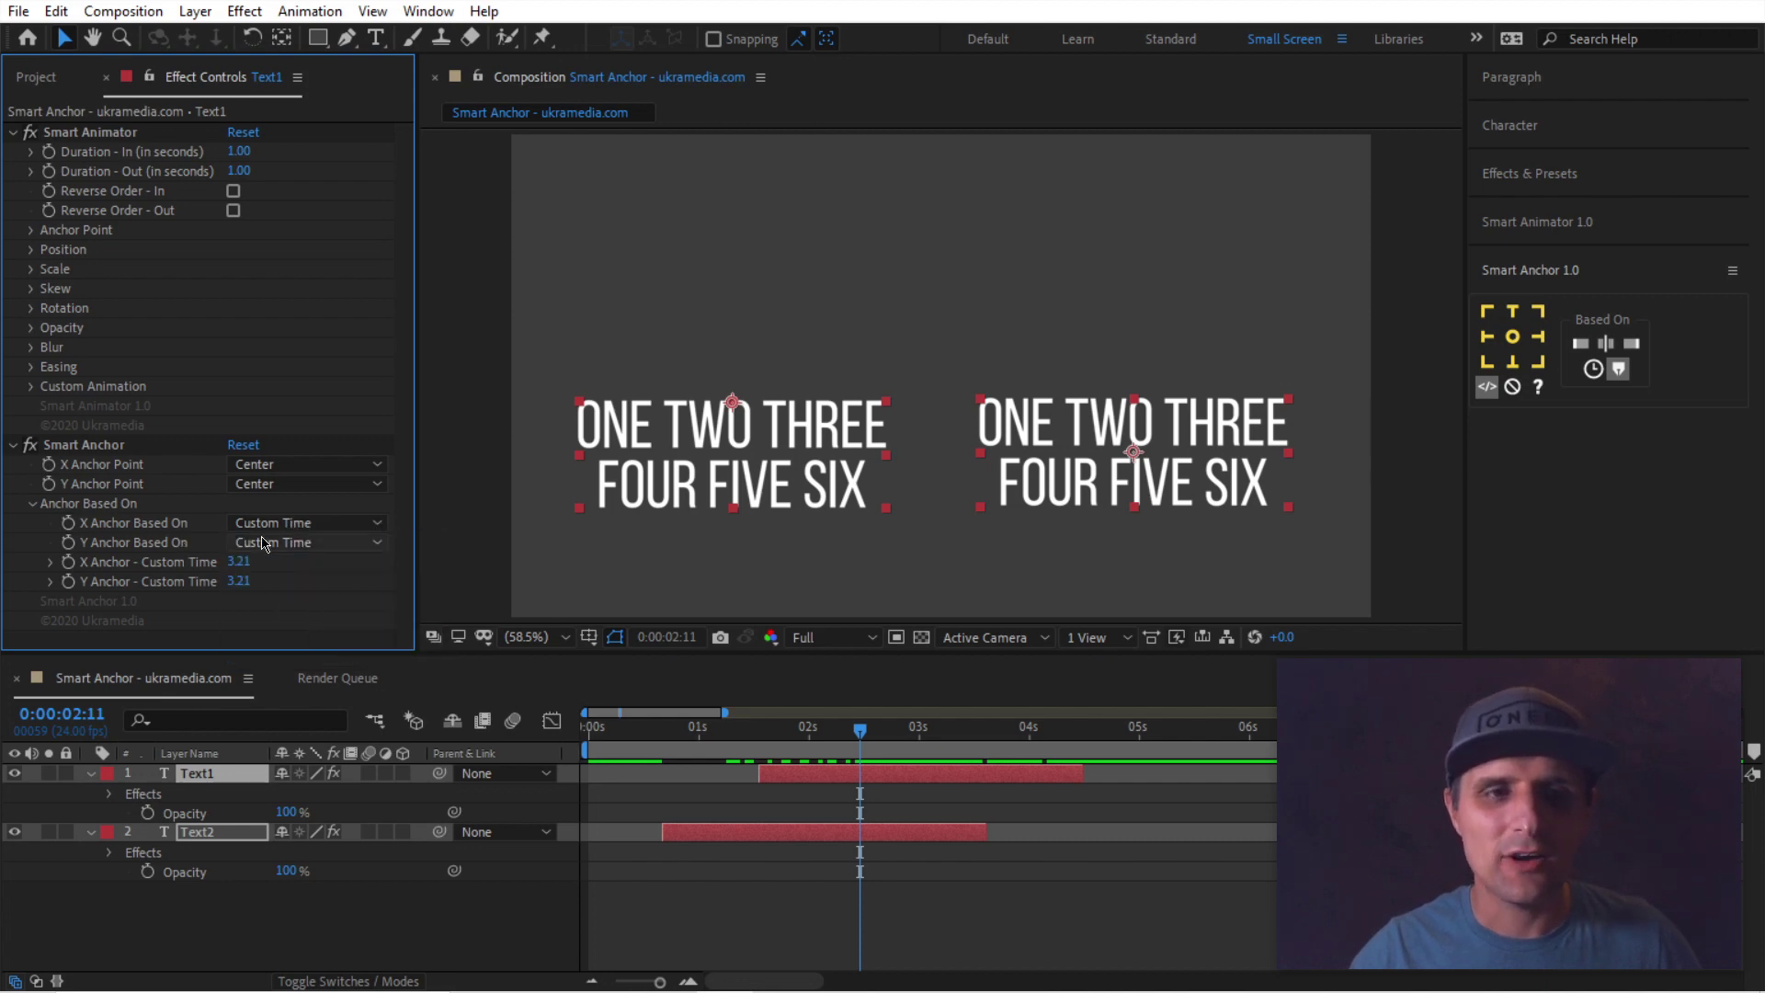
pyautogui.click(32, 506)
pyautogui.click(106, 447)
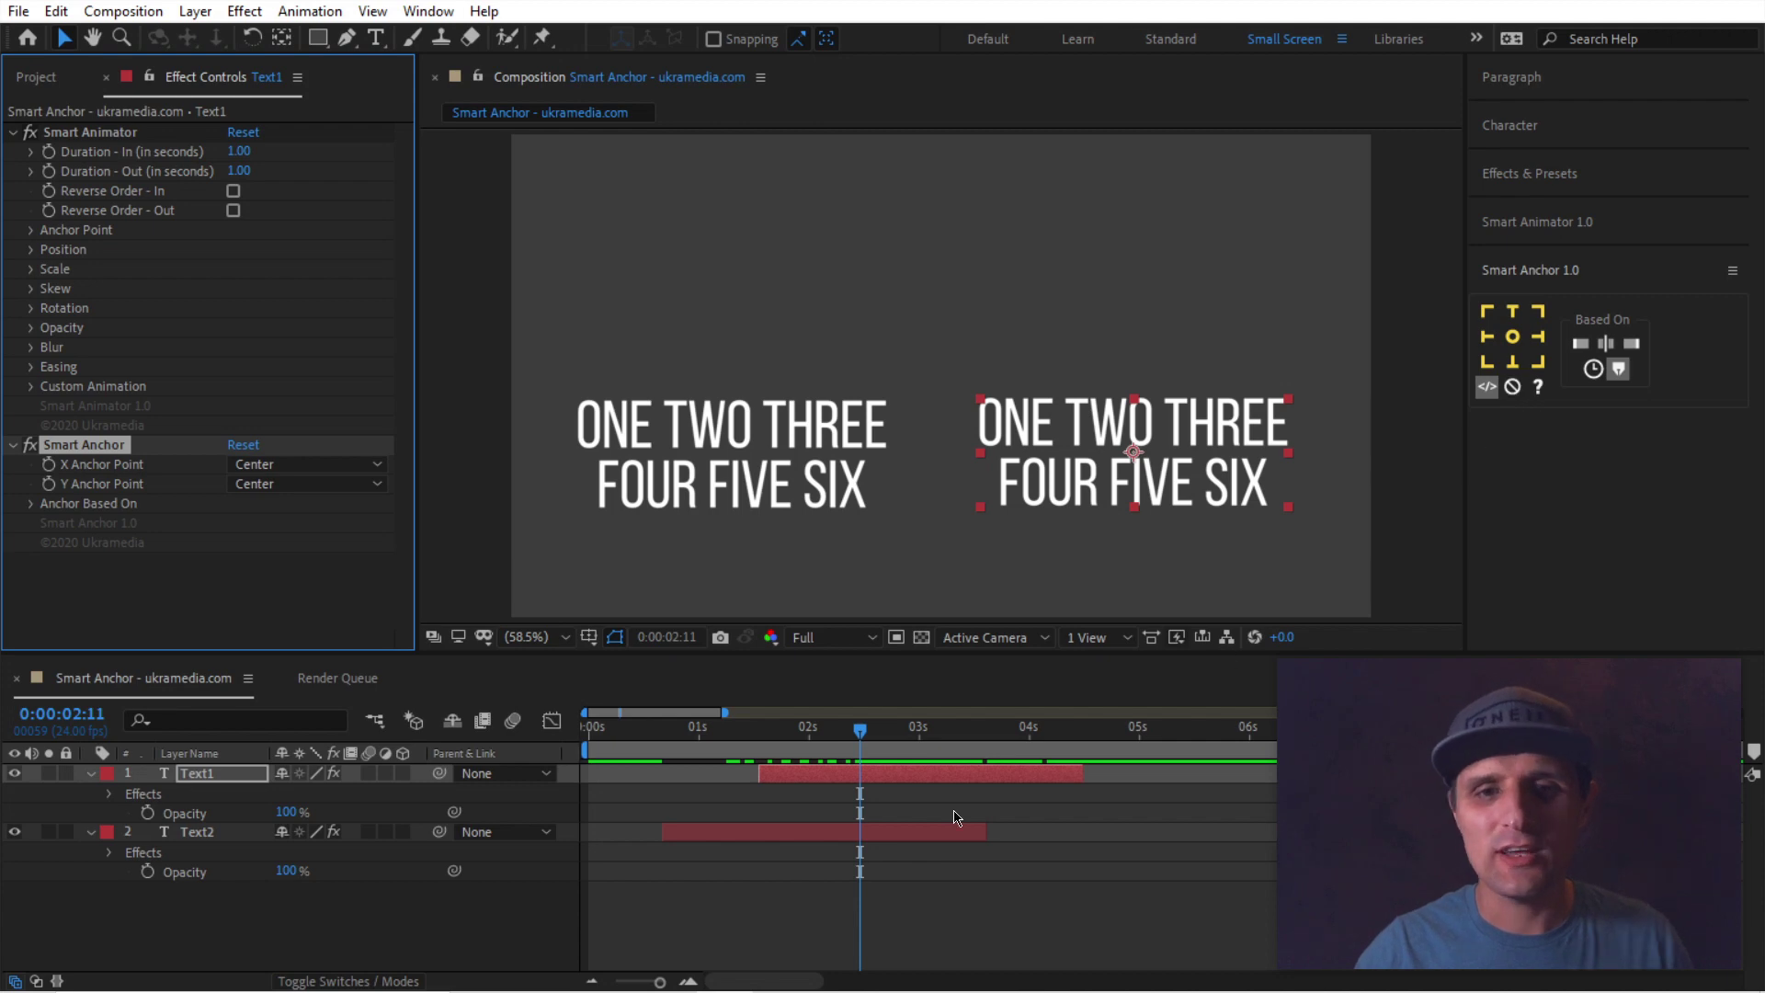
# Delete Smart Anchor from Text1 and Text2 and show their Anchor Points (0.2, 9.7 / 0.2, -67.5)
pyautogui.keyDown('shift'); pyautogui.click(917, 835); pyautogui.keyUp('shift')
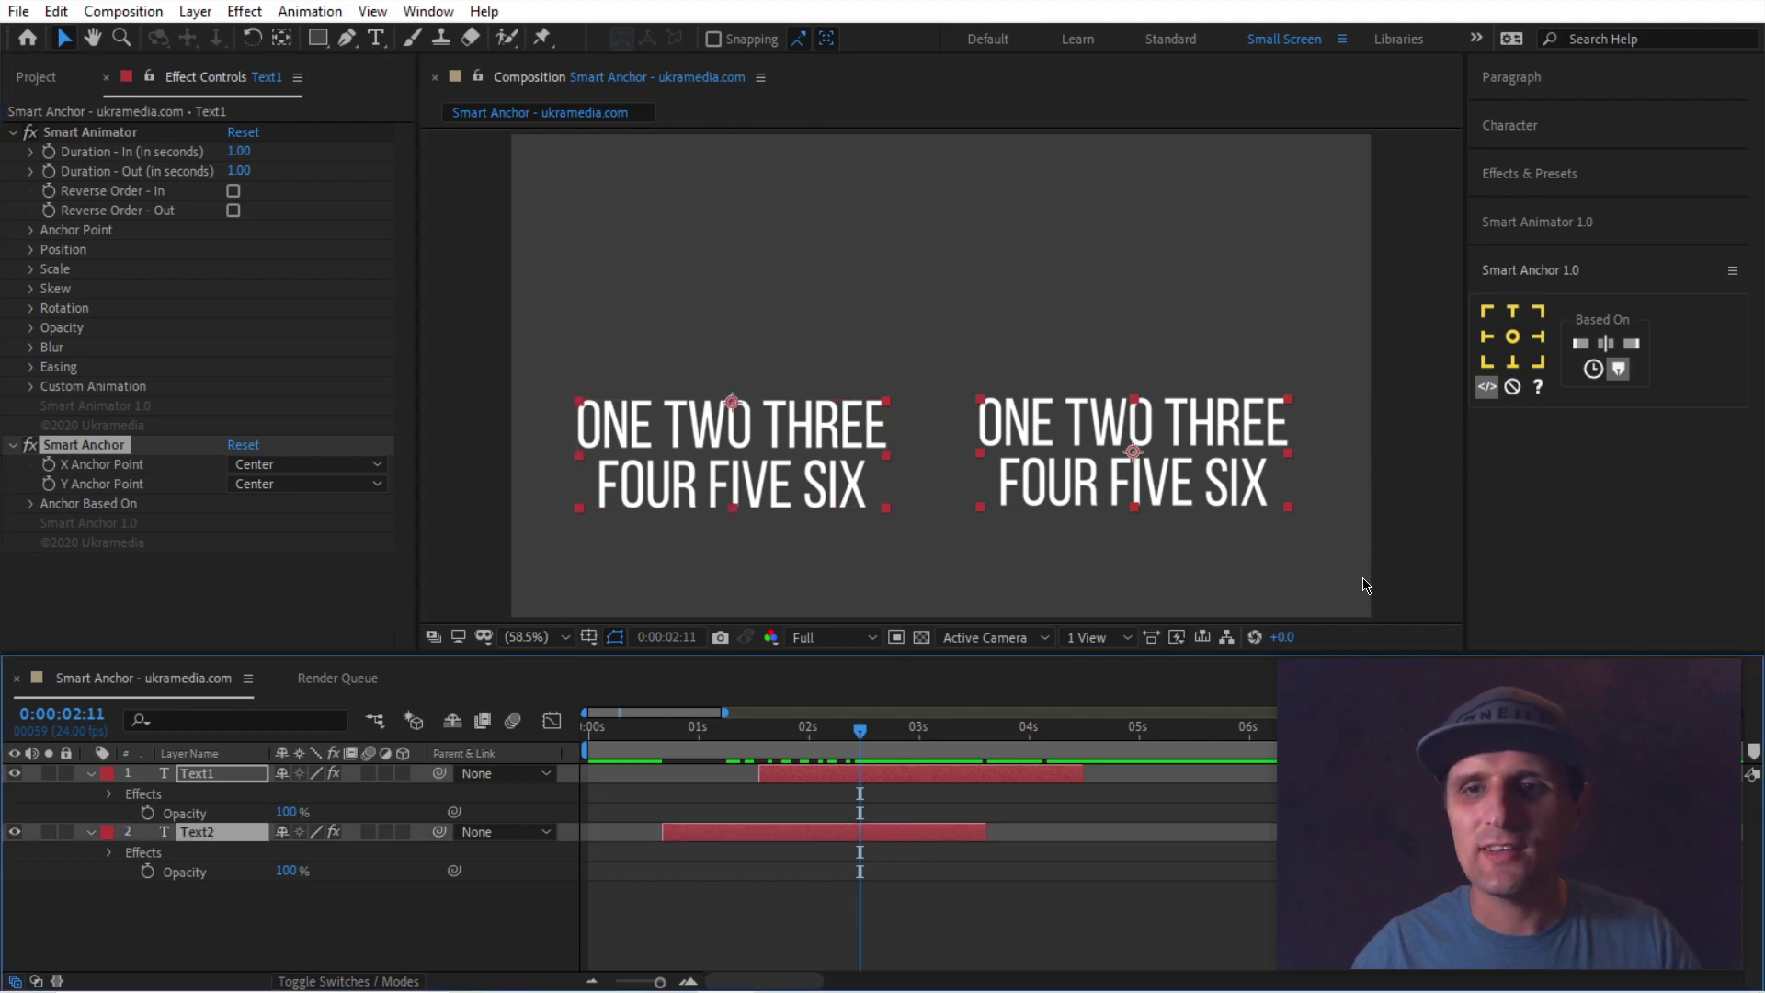
pyautogui.click(1513, 387)
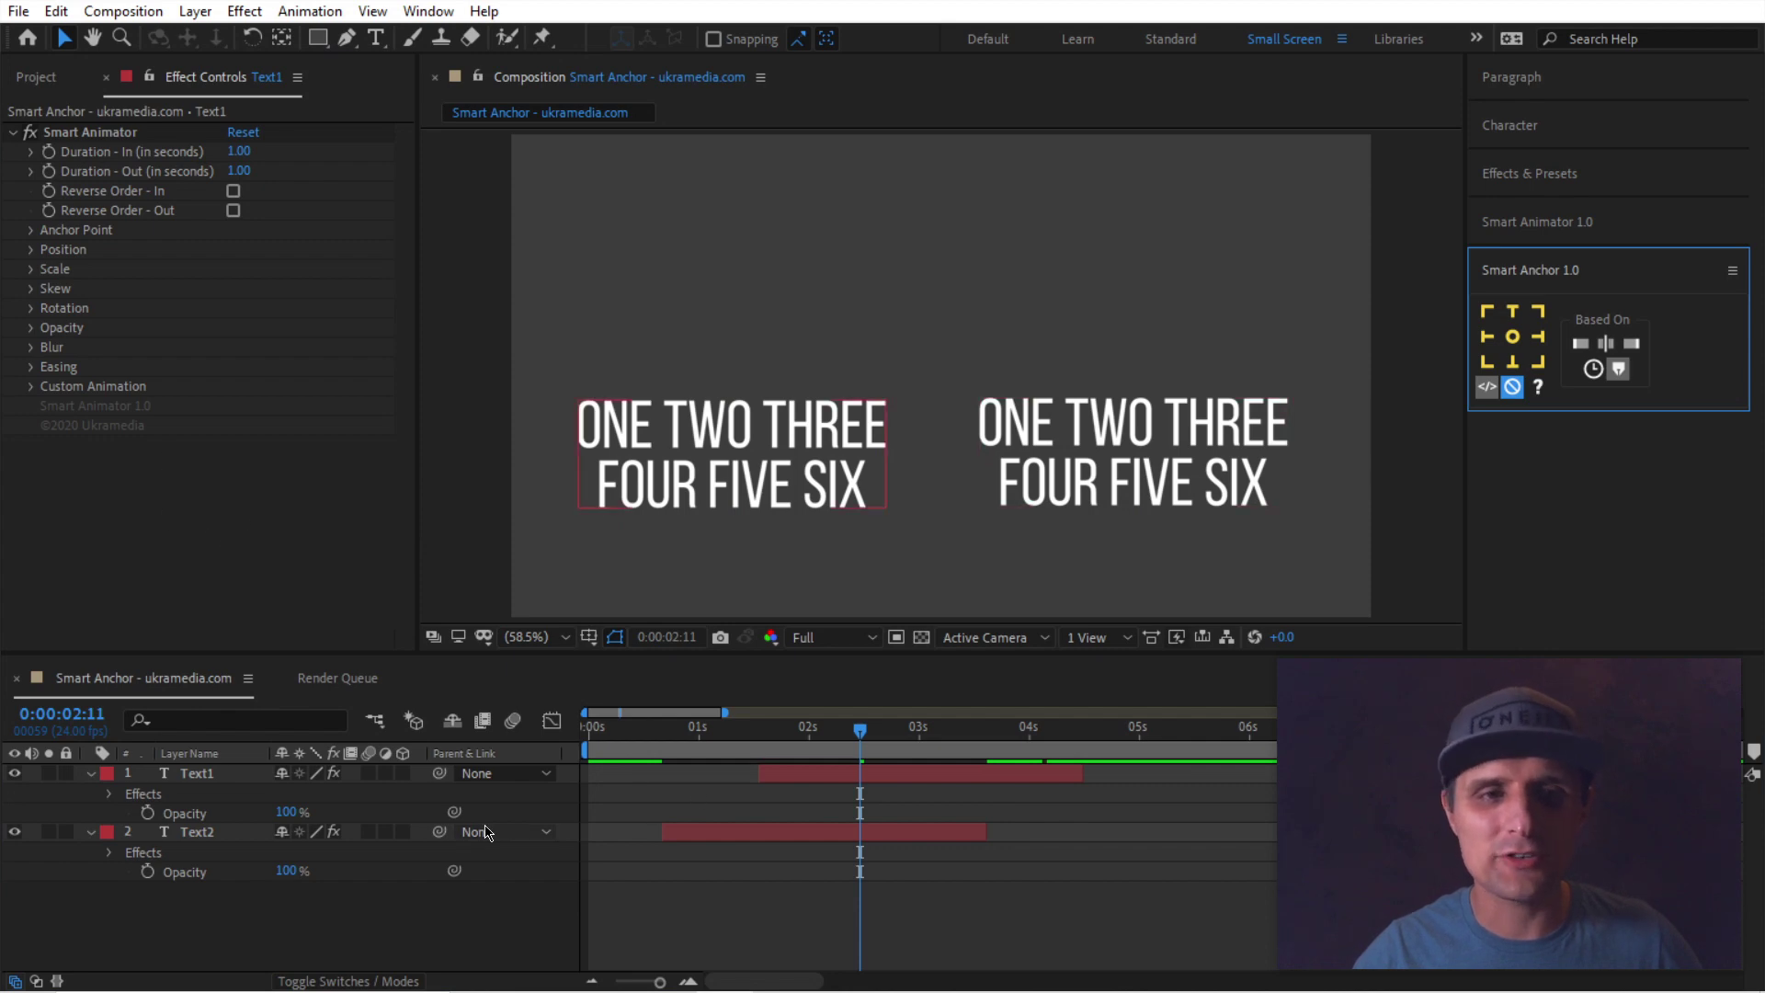
pyautogui.click(197, 774)
pyautogui.keyDown('shift'); pyautogui.click(219, 833); pyautogui.keyUp('shift')
pyautogui.press('a')
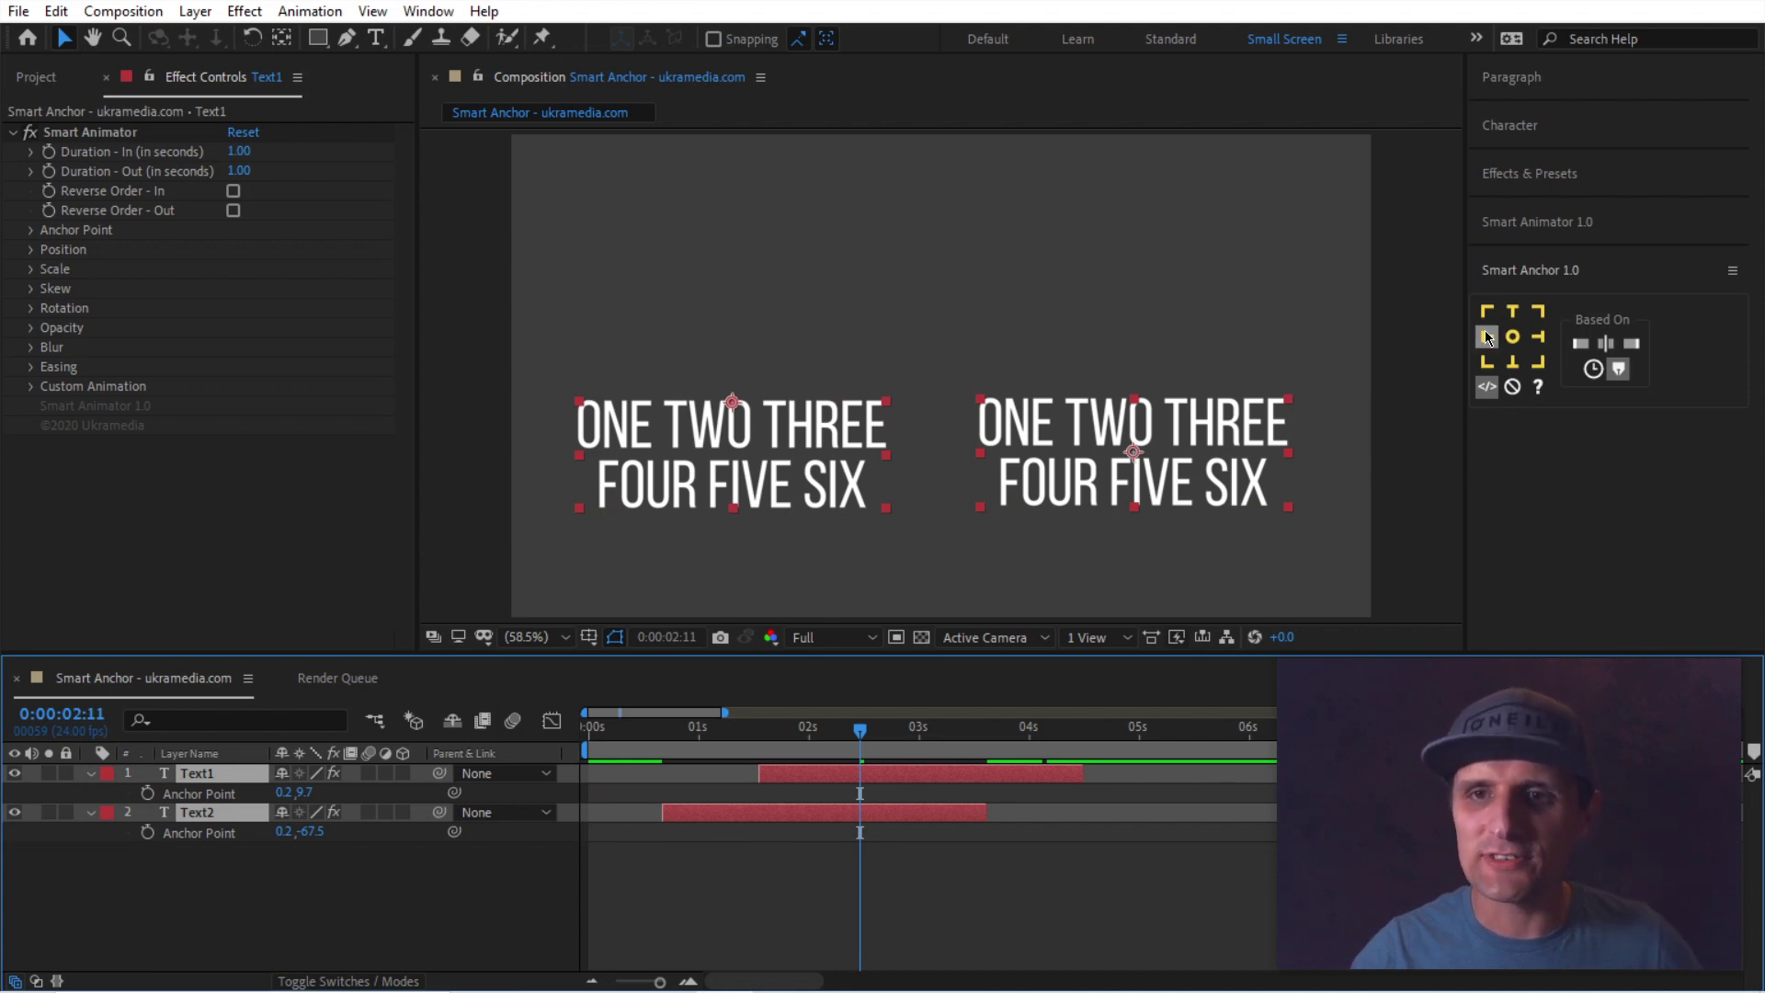
# Anchor both text layers top-left at -228.7, -70.5 using current time, then delete Smart Anchor
pyautogui.click(1480, 371)
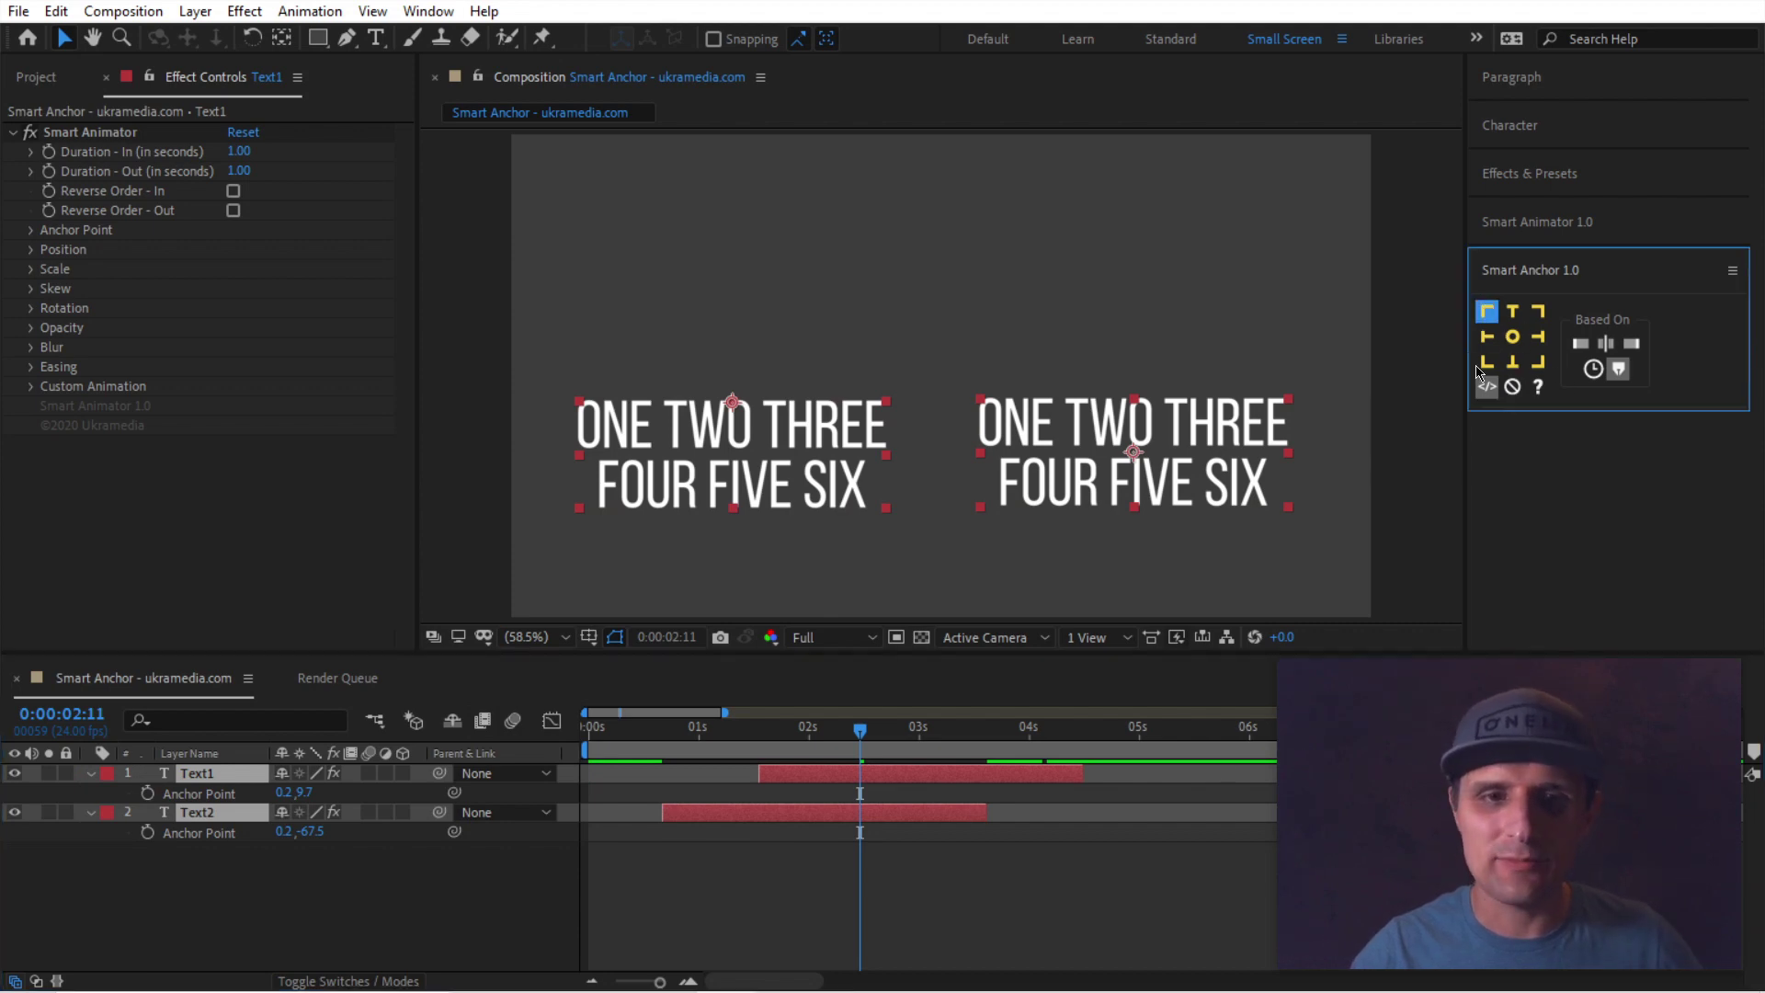
pyautogui.click(1593, 371)
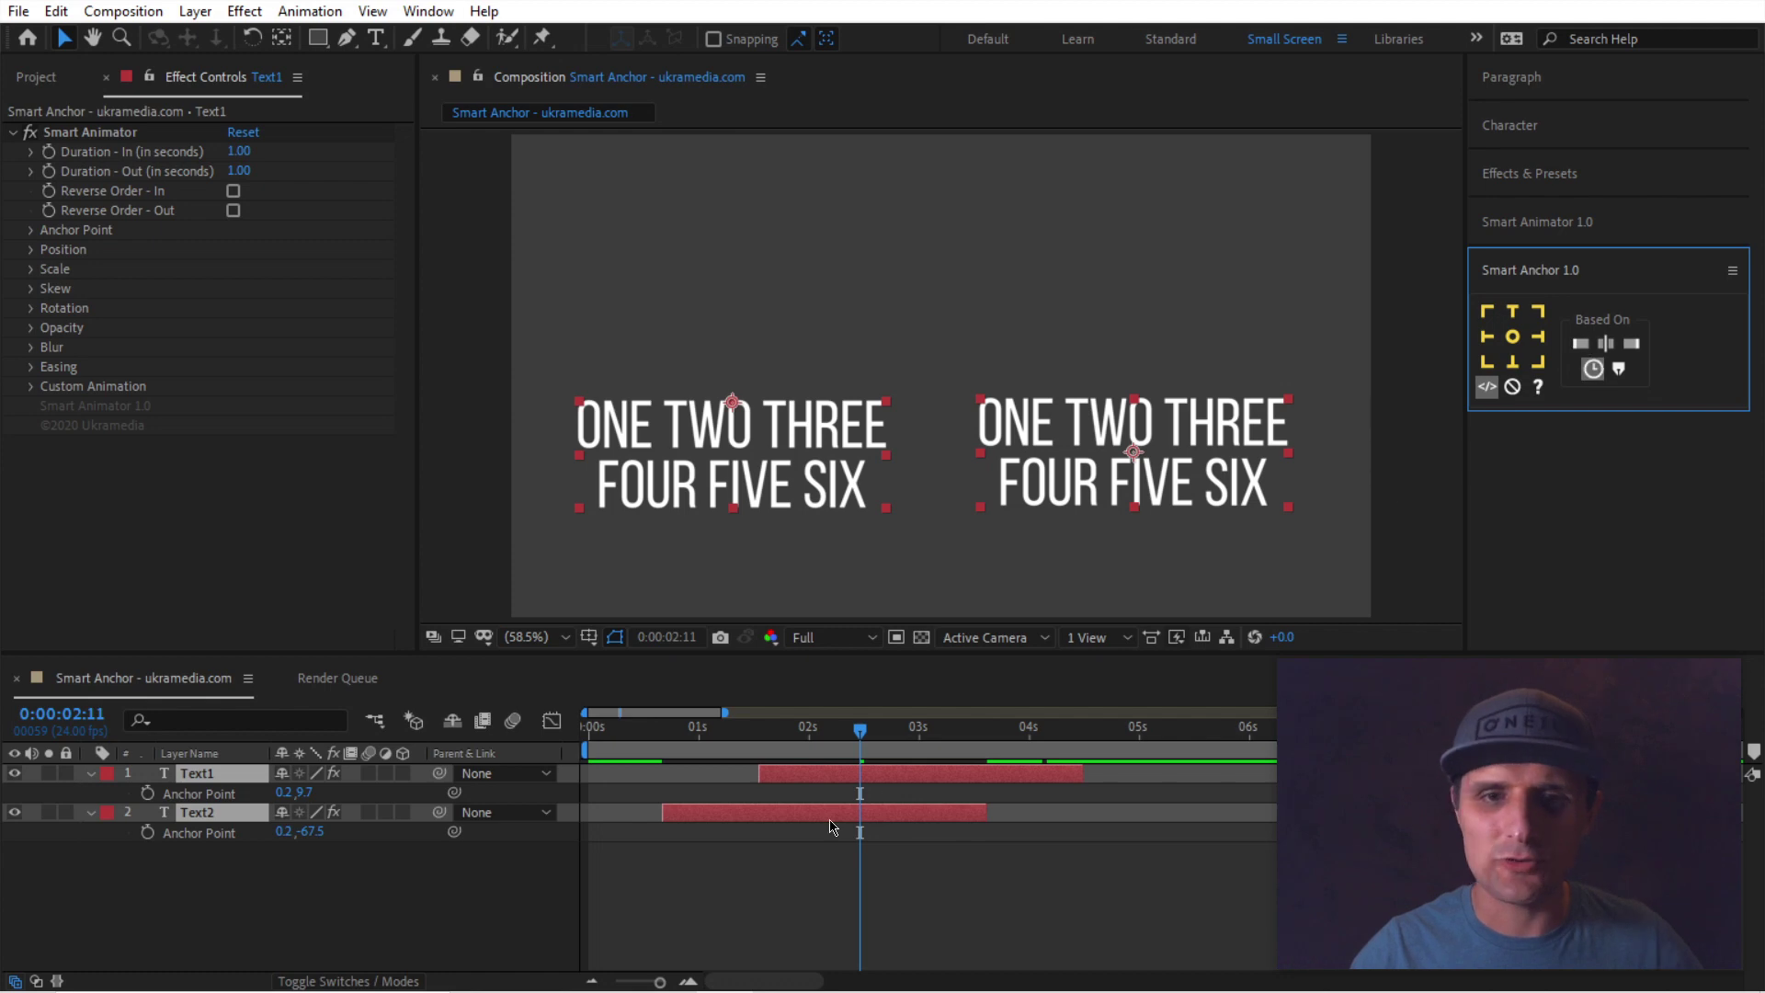
pyautogui.keyDown('shift'); pyautogui.click(910, 777); pyautogui.keyUp('shift')
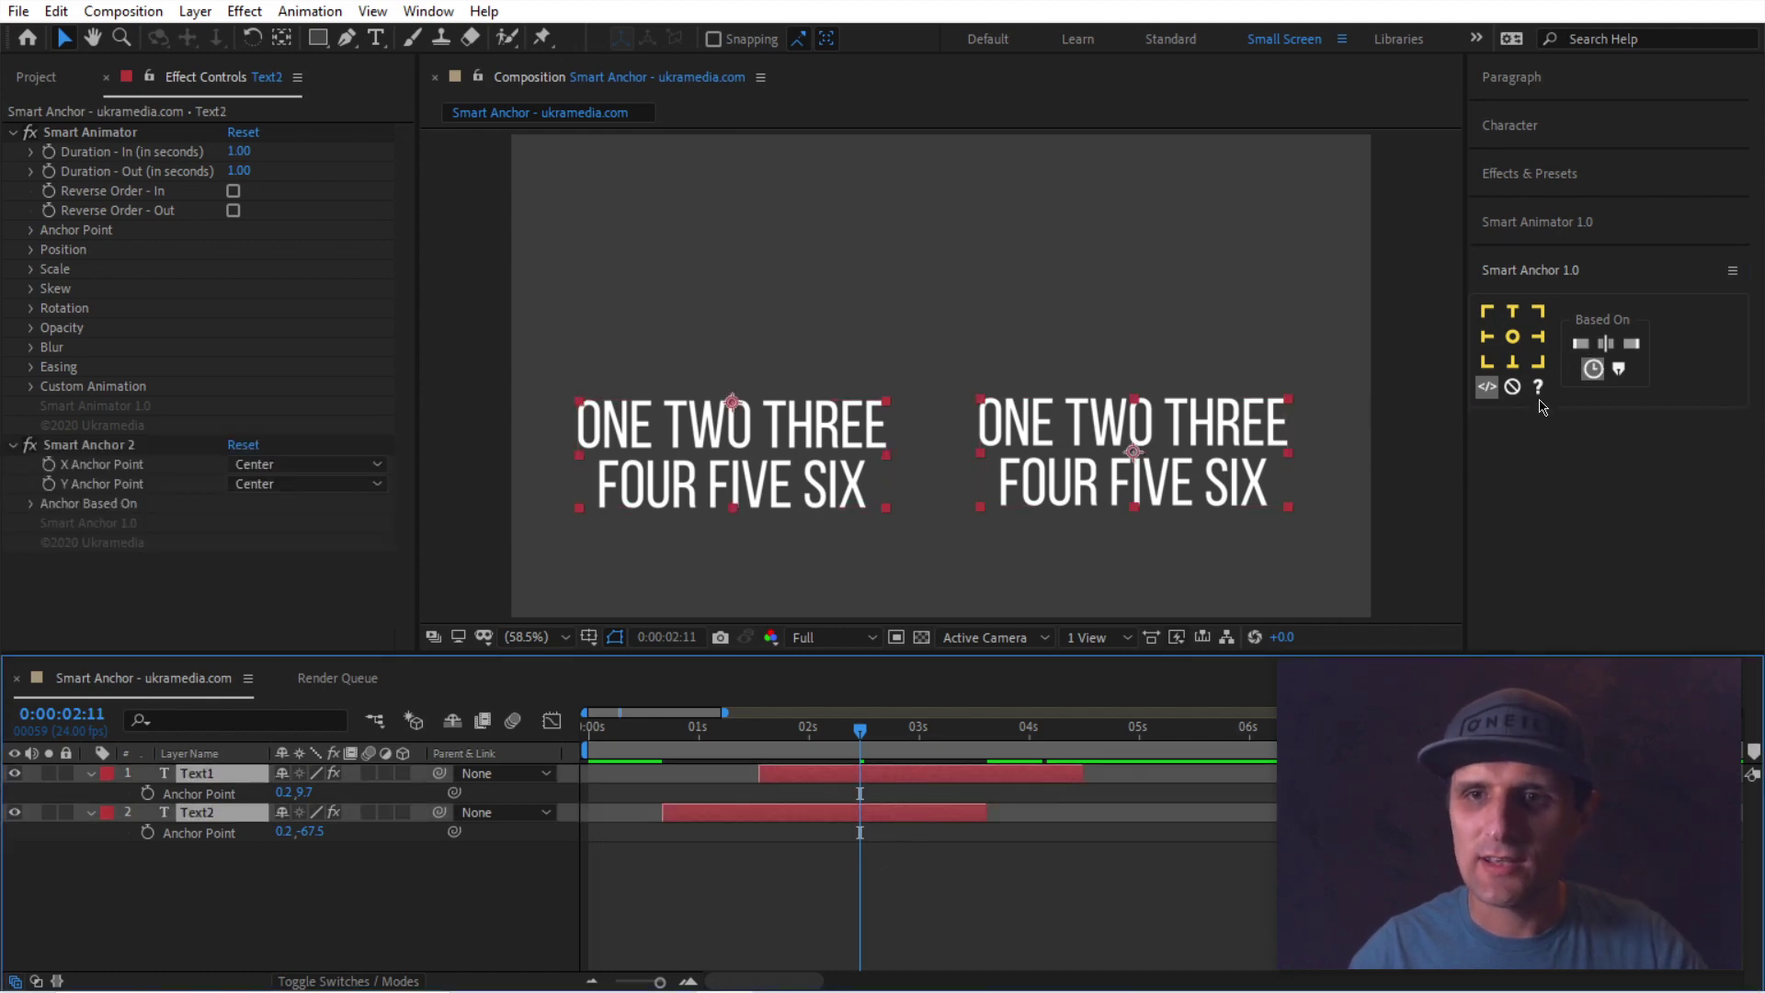
pyautogui.click(1489, 315)
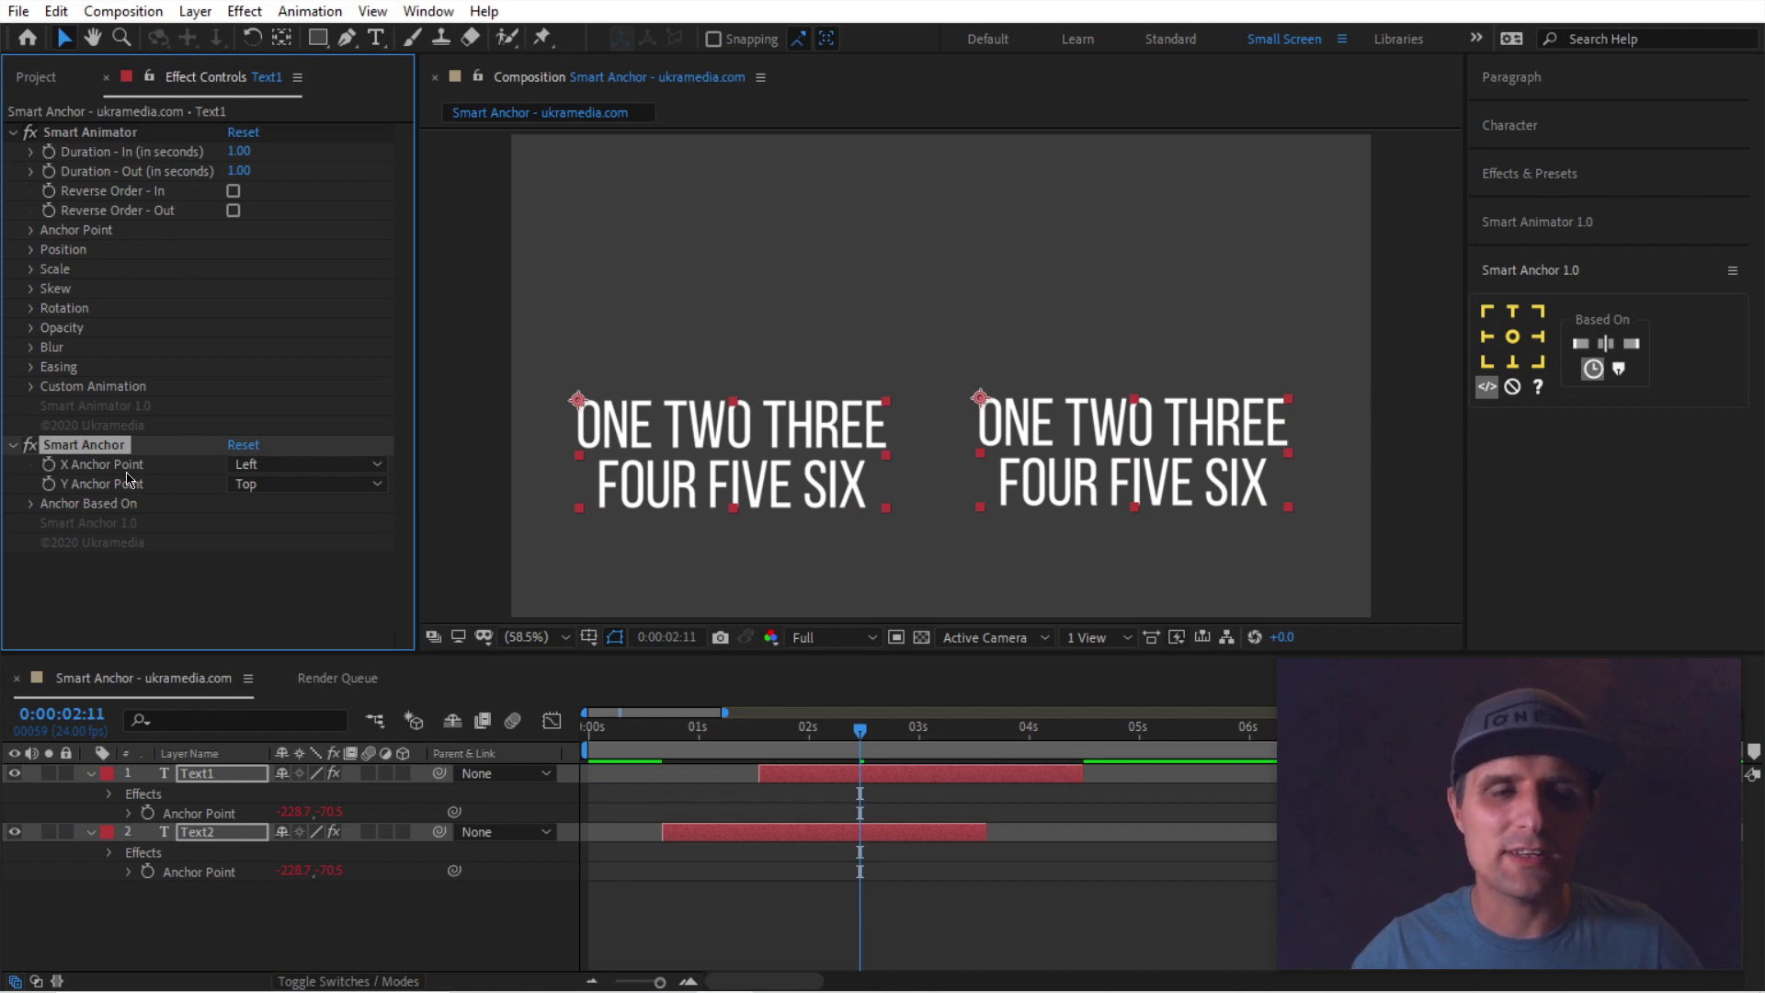
pyautogui.click(1512, 386)
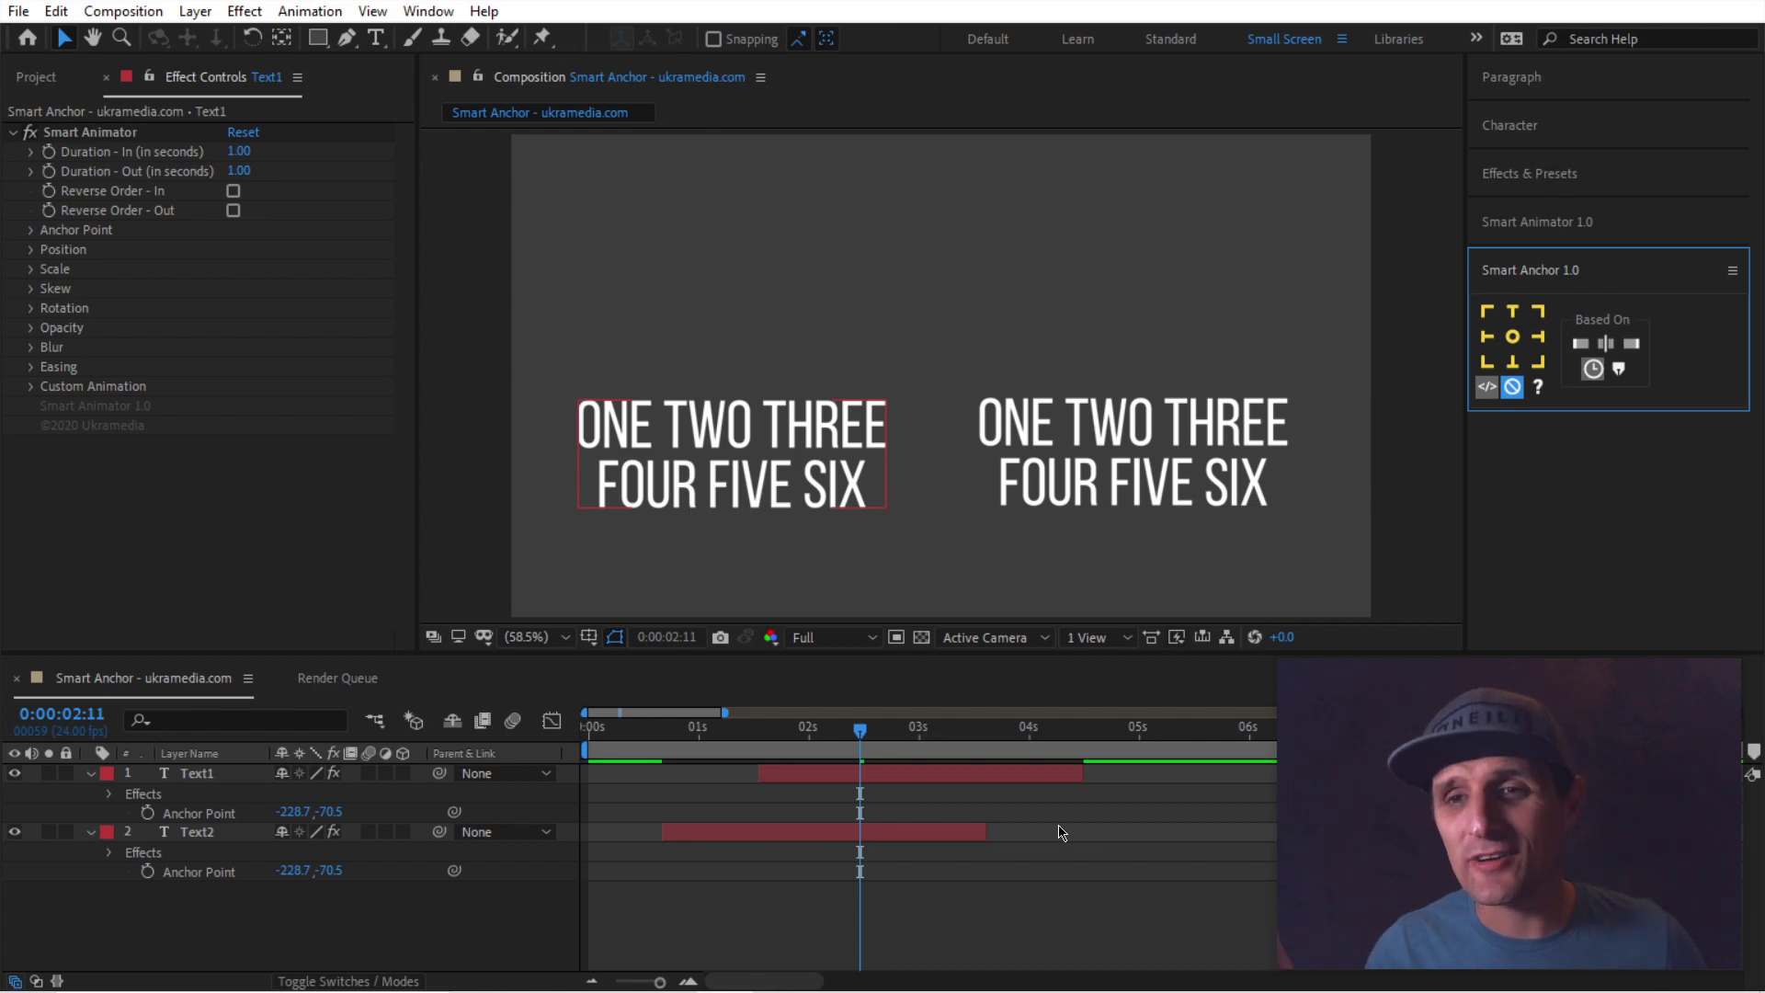
pyautogui.click(1366, 612)
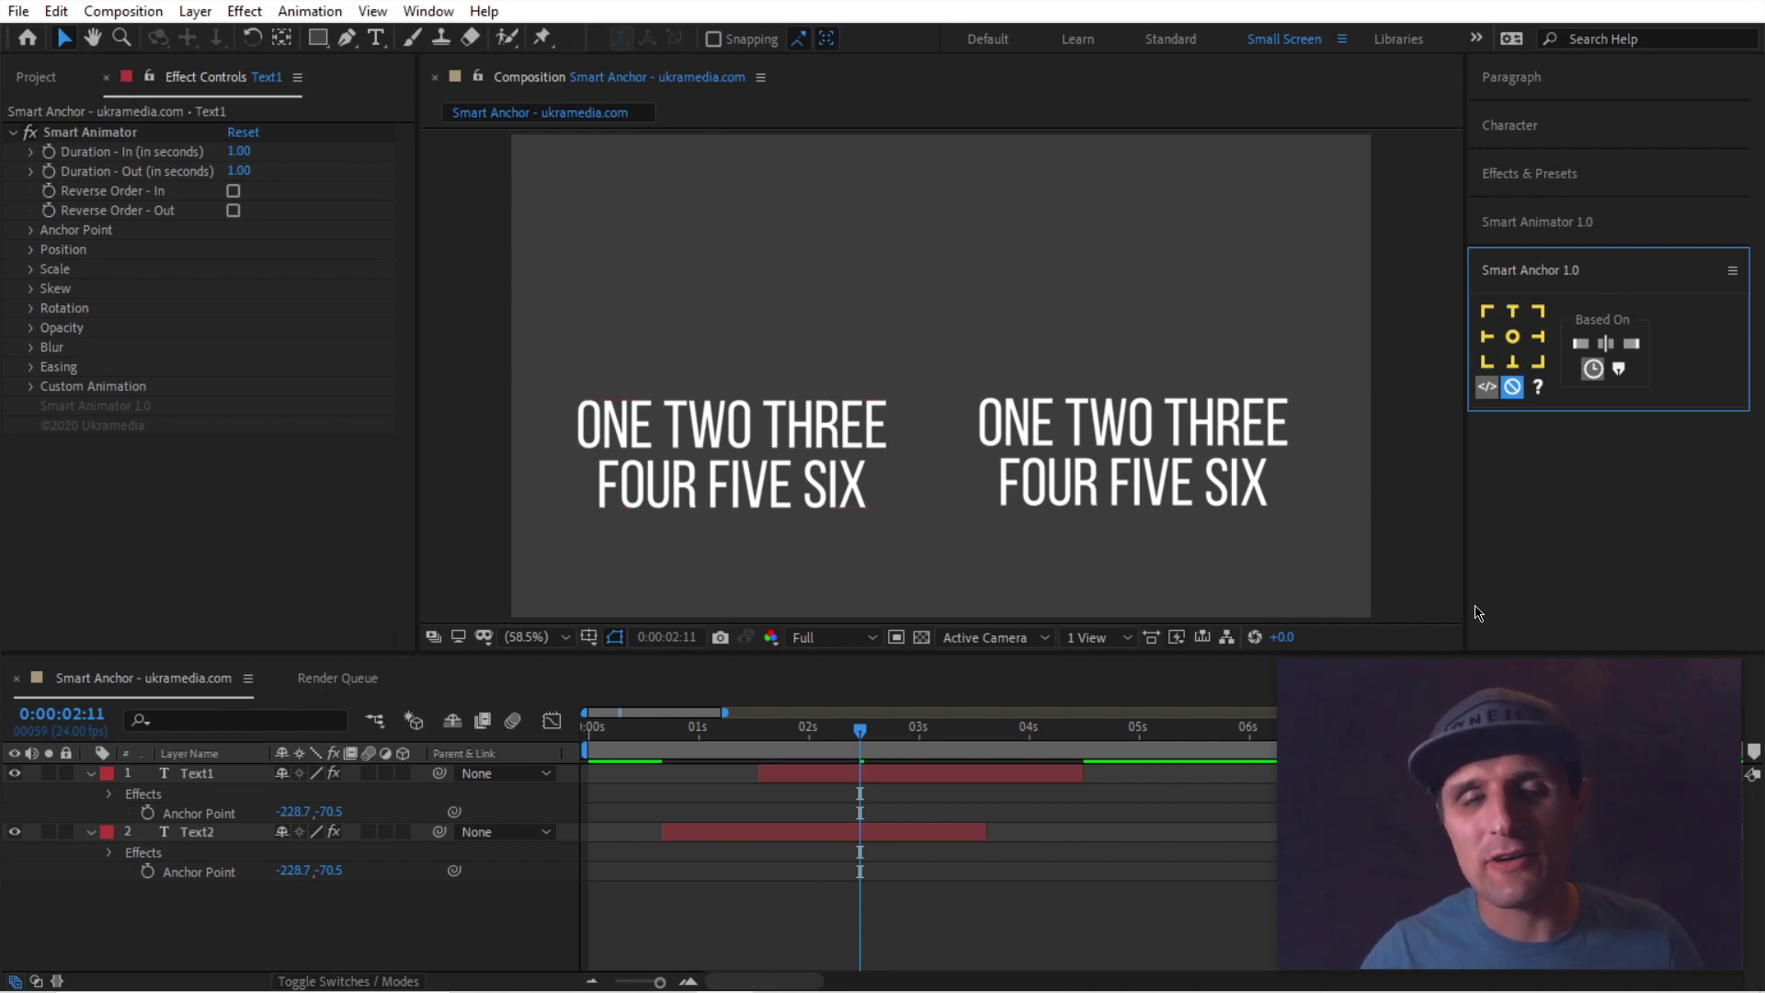